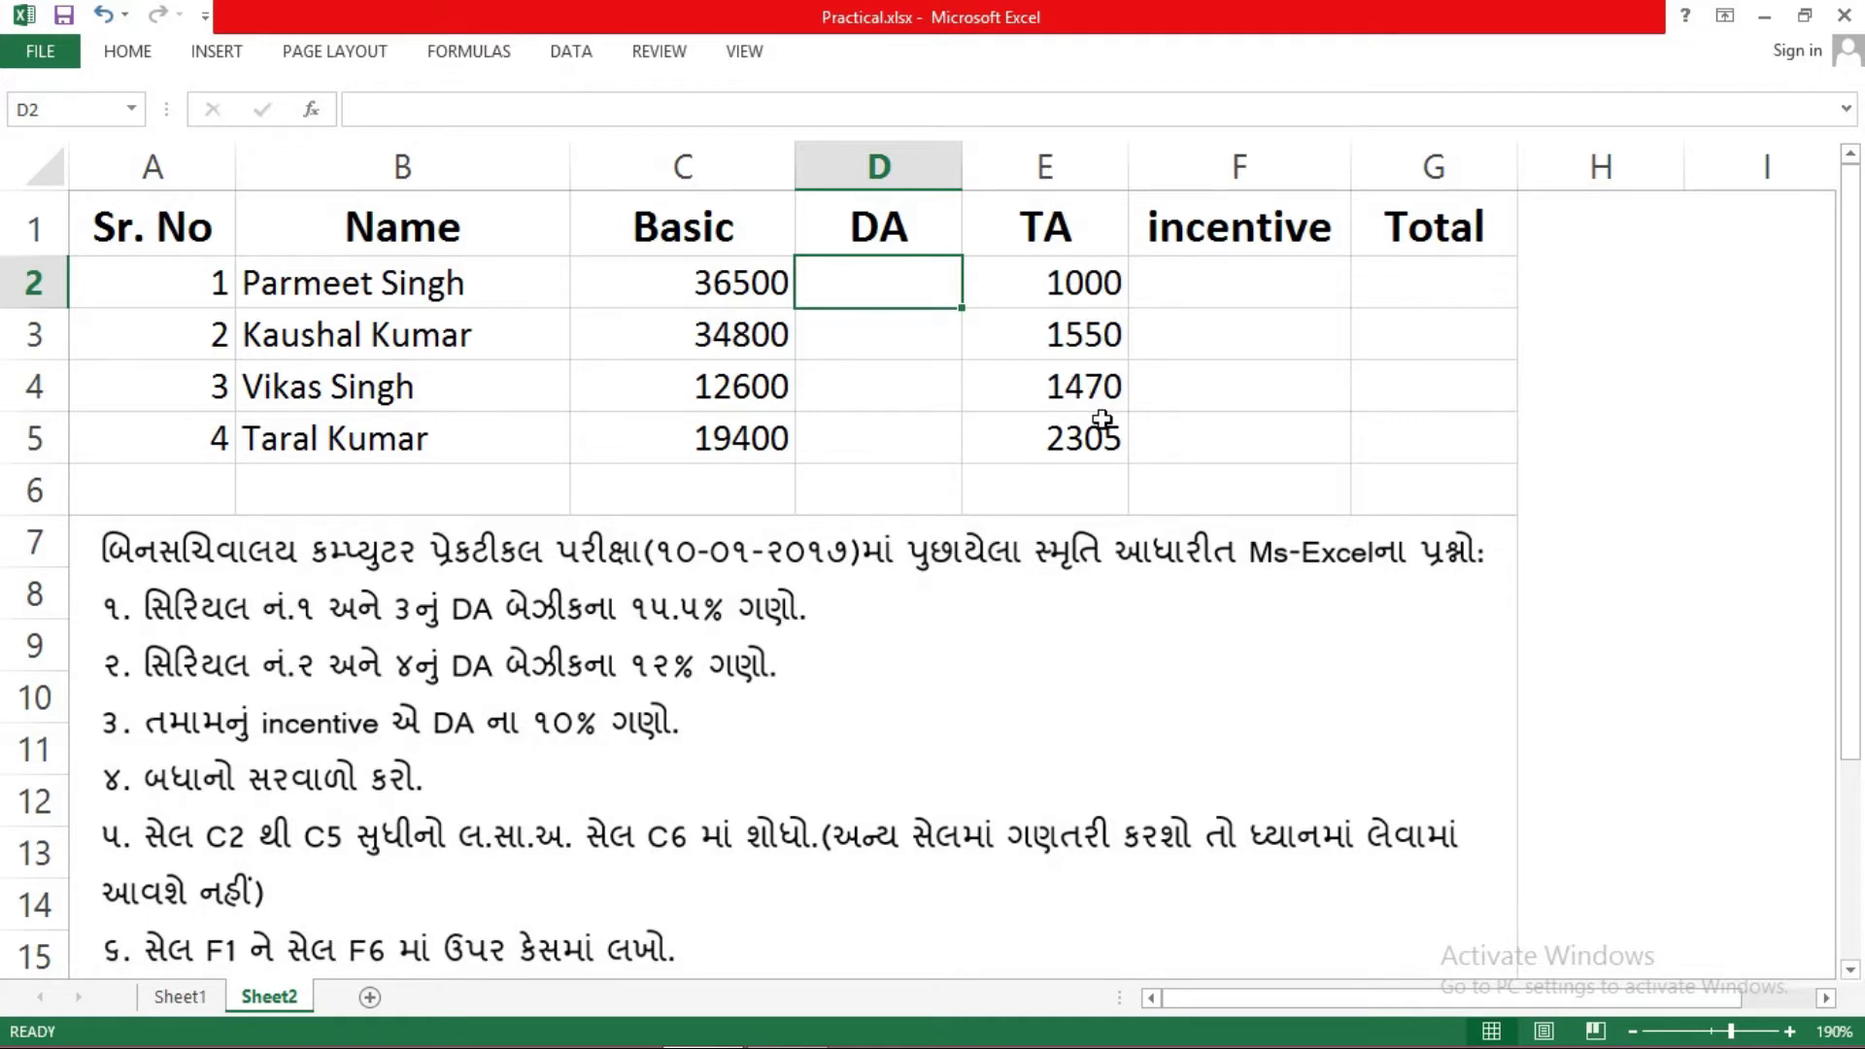
click(887, 429)
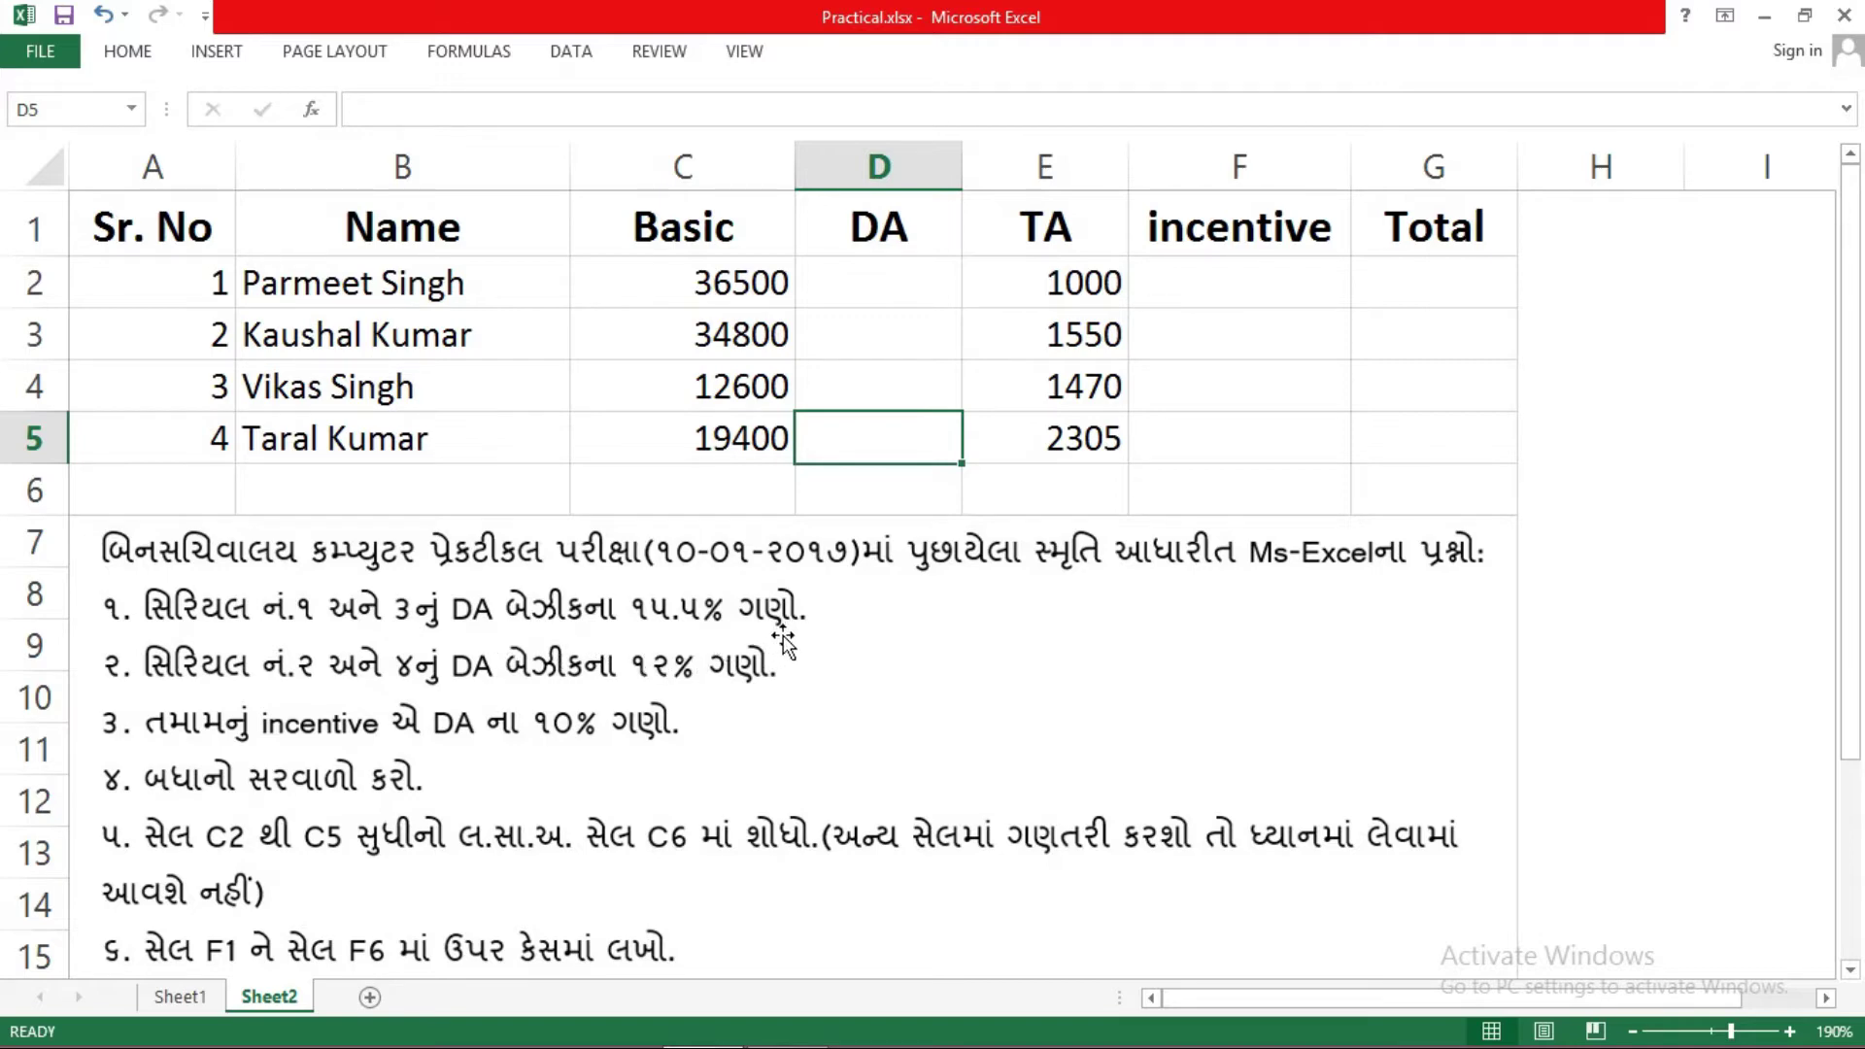
click(885, 289)
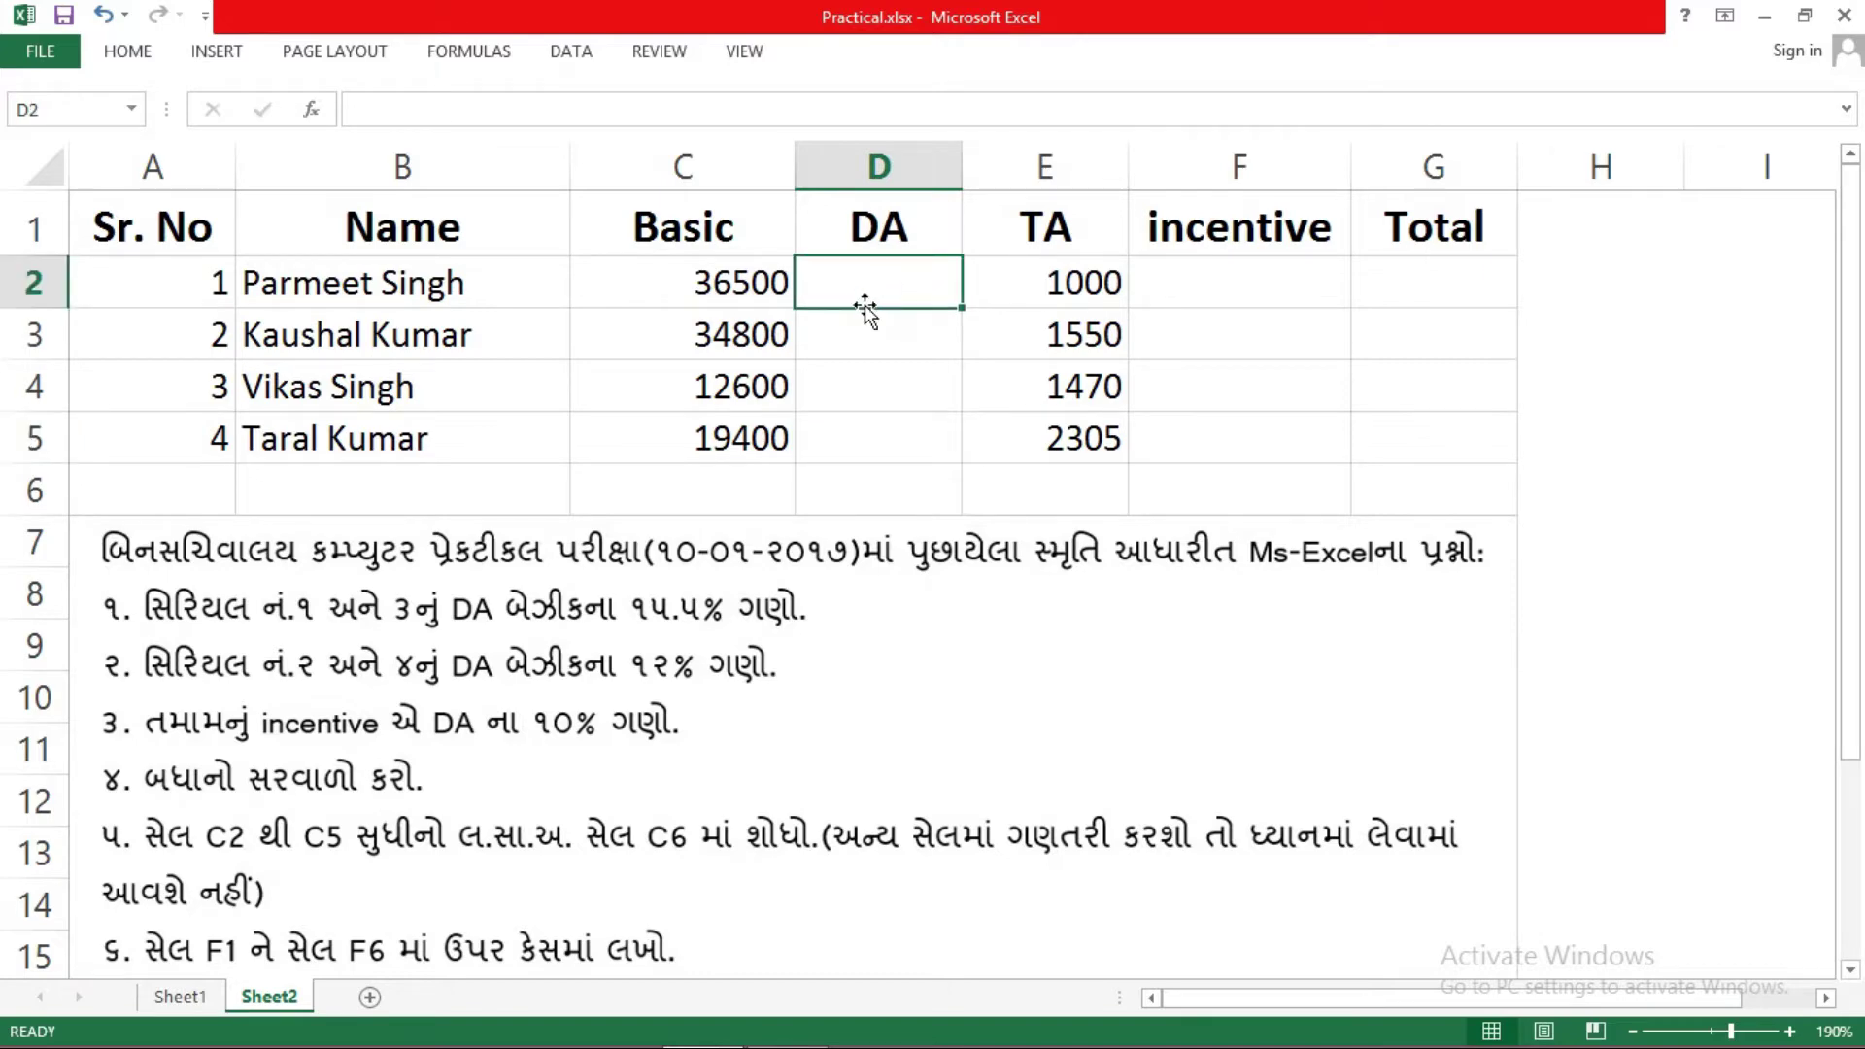
text(=LCM(C2:)
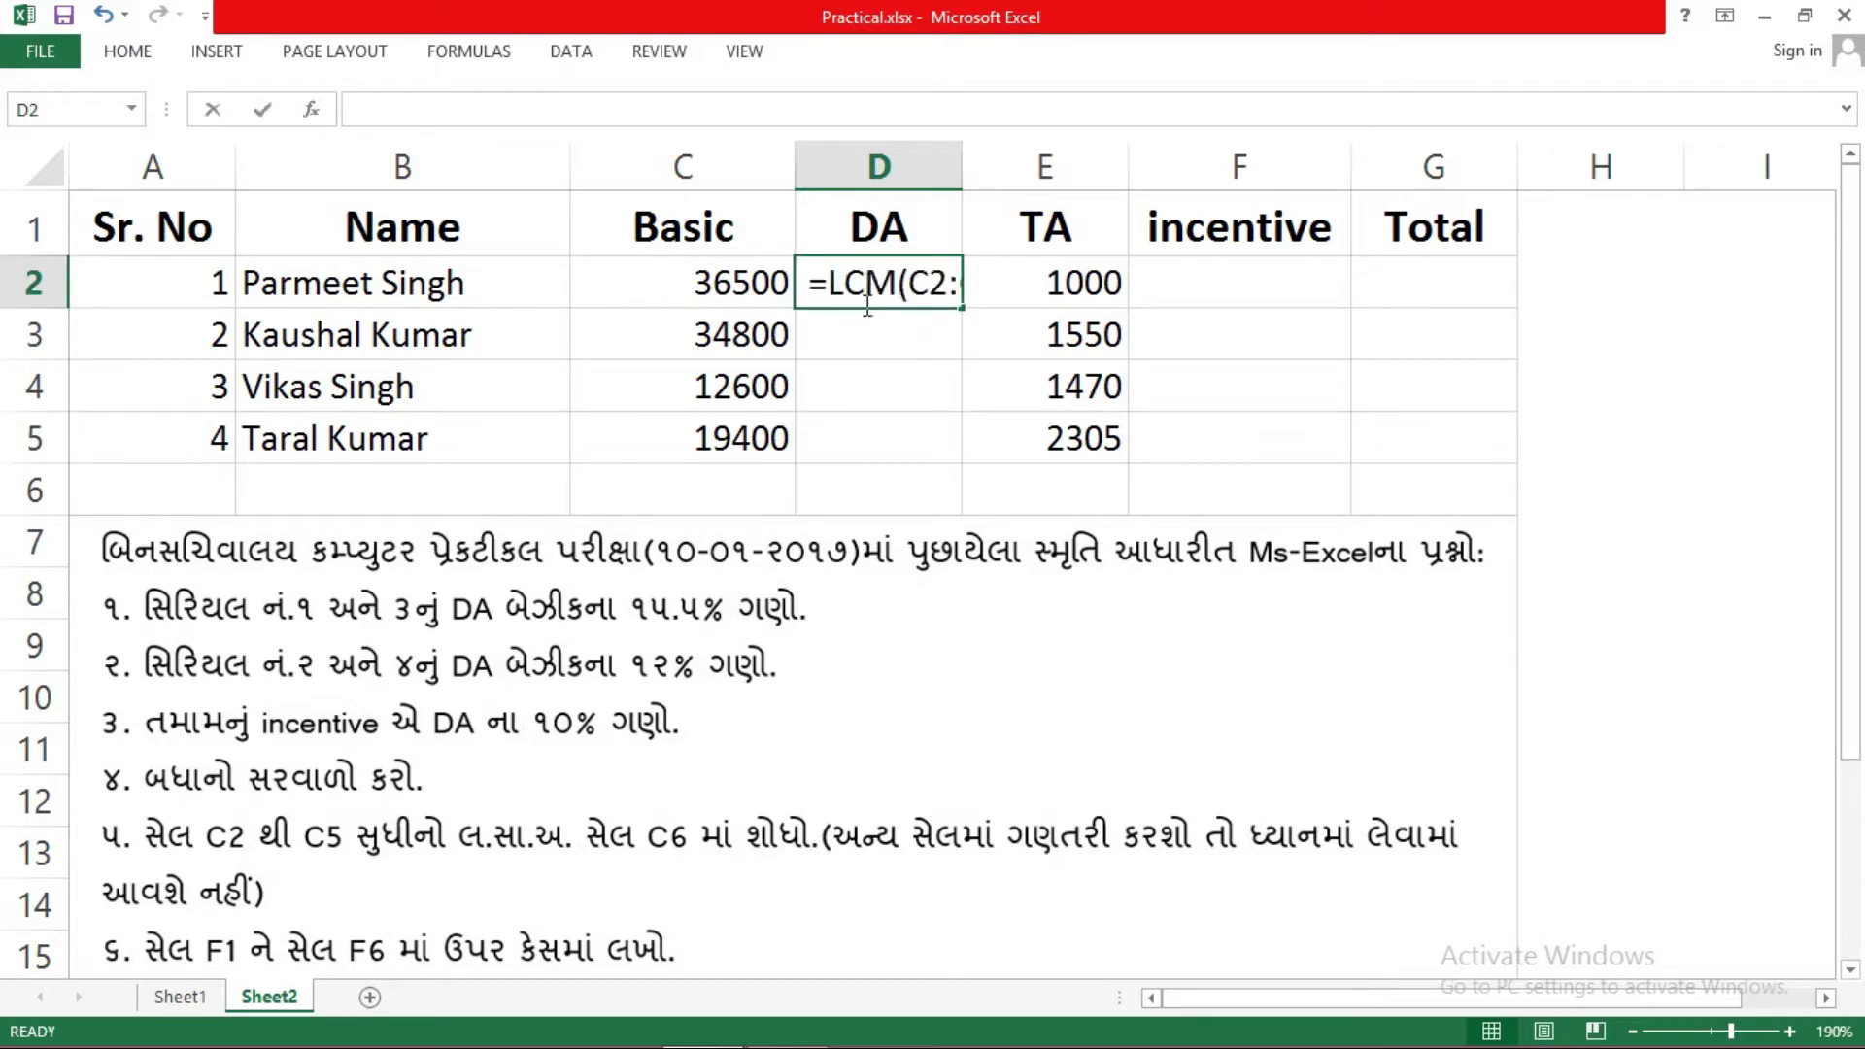
key(BackSpace)
key(BackSpace)
key(BackSpace)
key(BackSpace)
key(BackSpace)
key(BackSpace)
key(BackSpace)
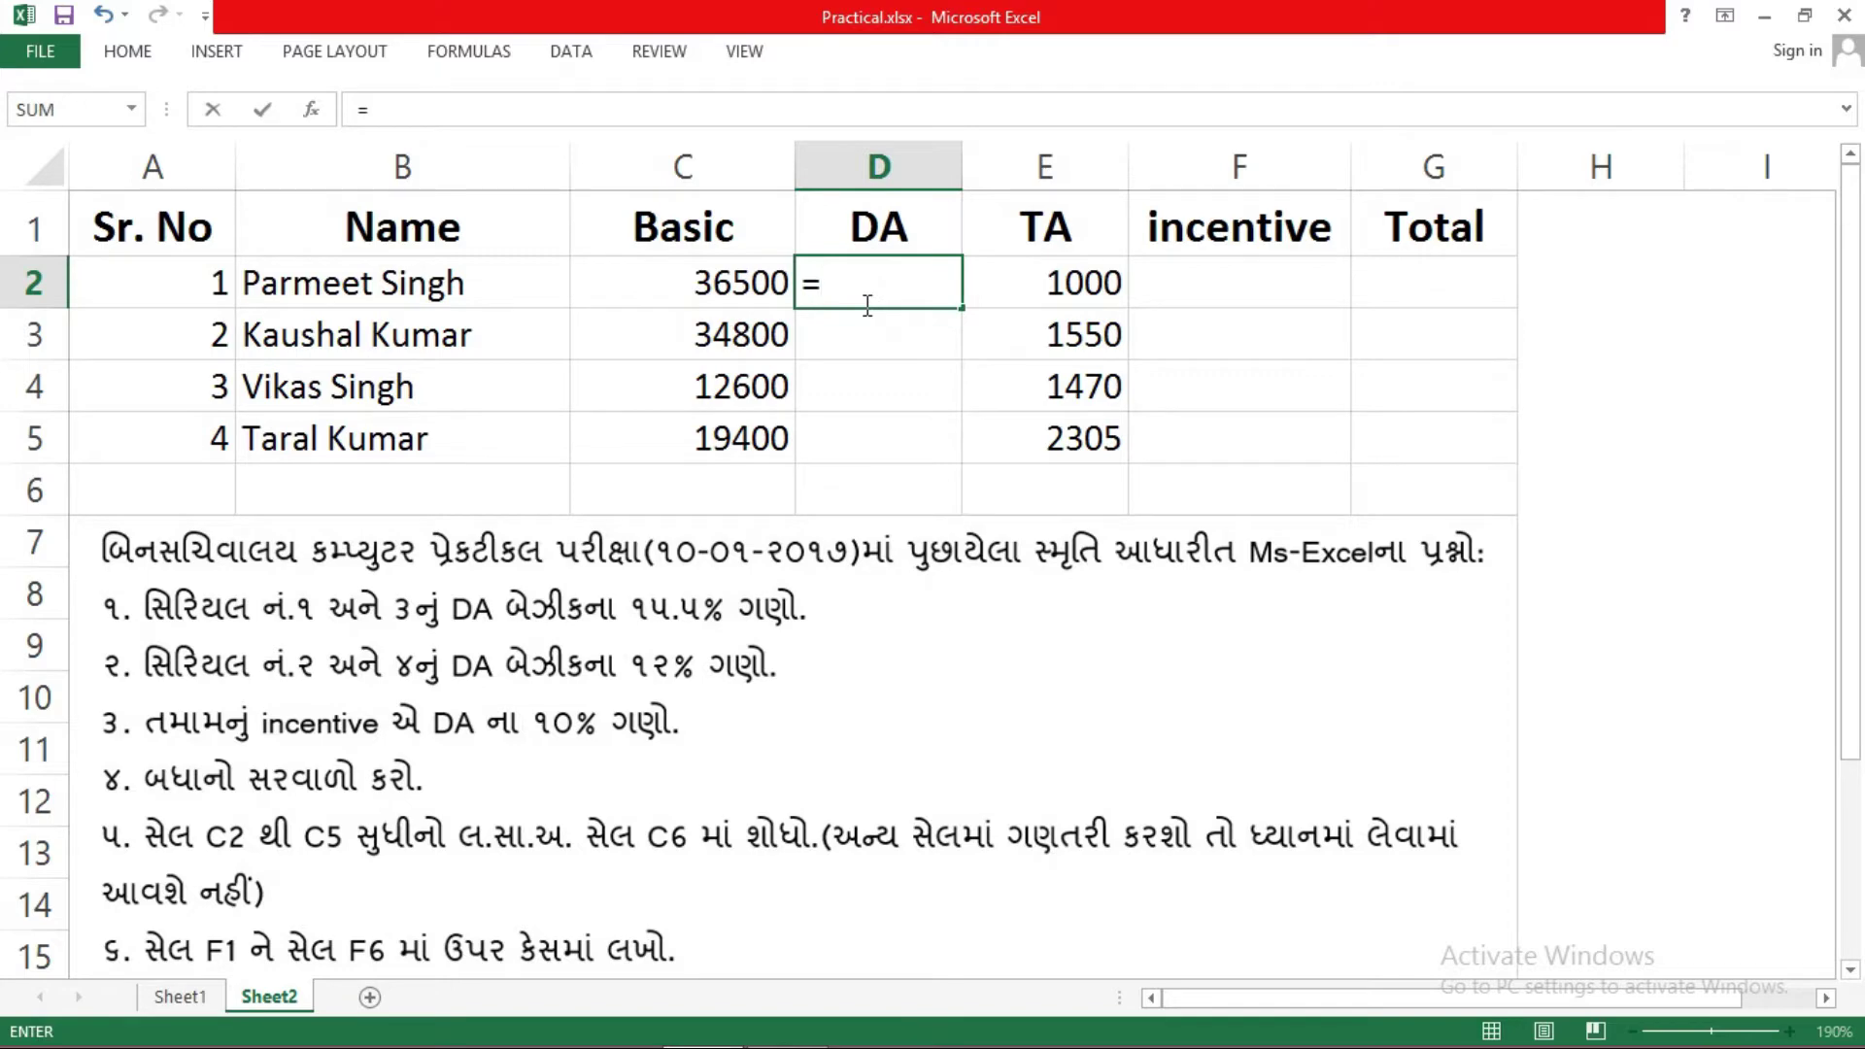
- Calculate the DA for serial number 1 in cell D2 as 15.5% of Basic with the formula =C2*15.5%
click(736, 284)
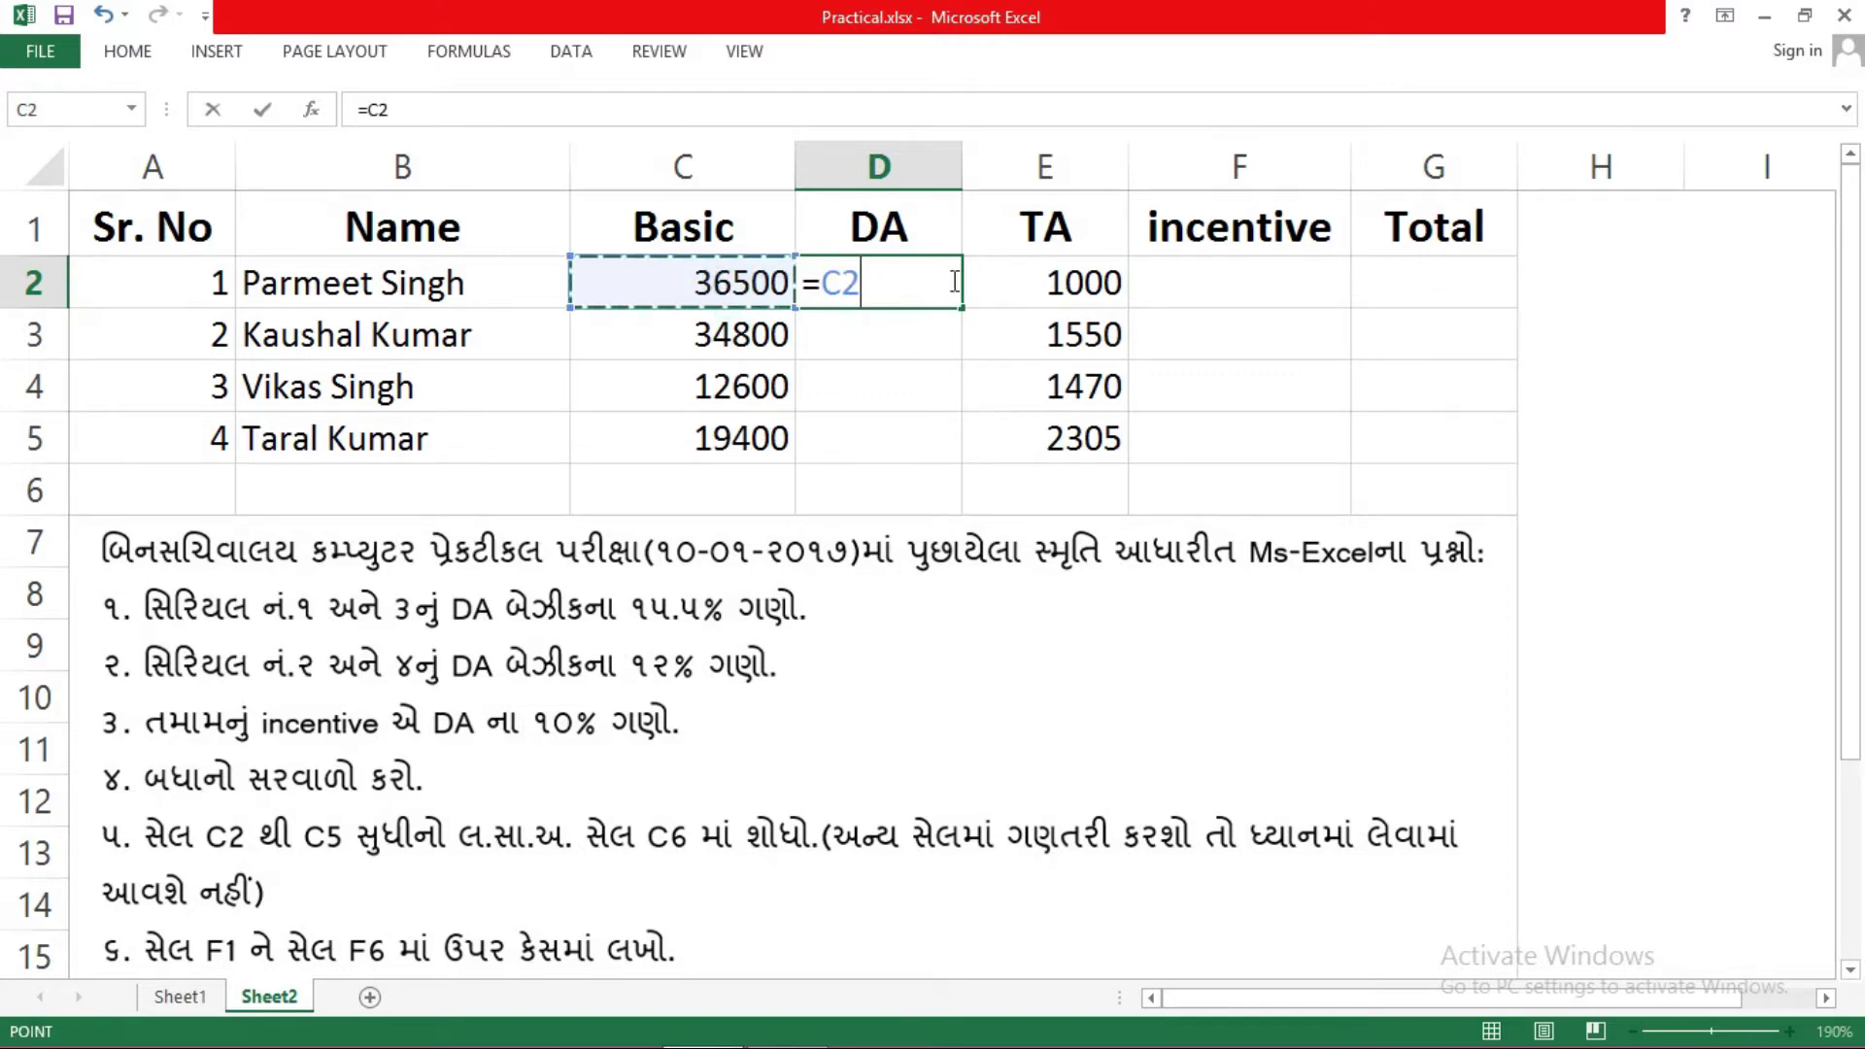
text(*1)
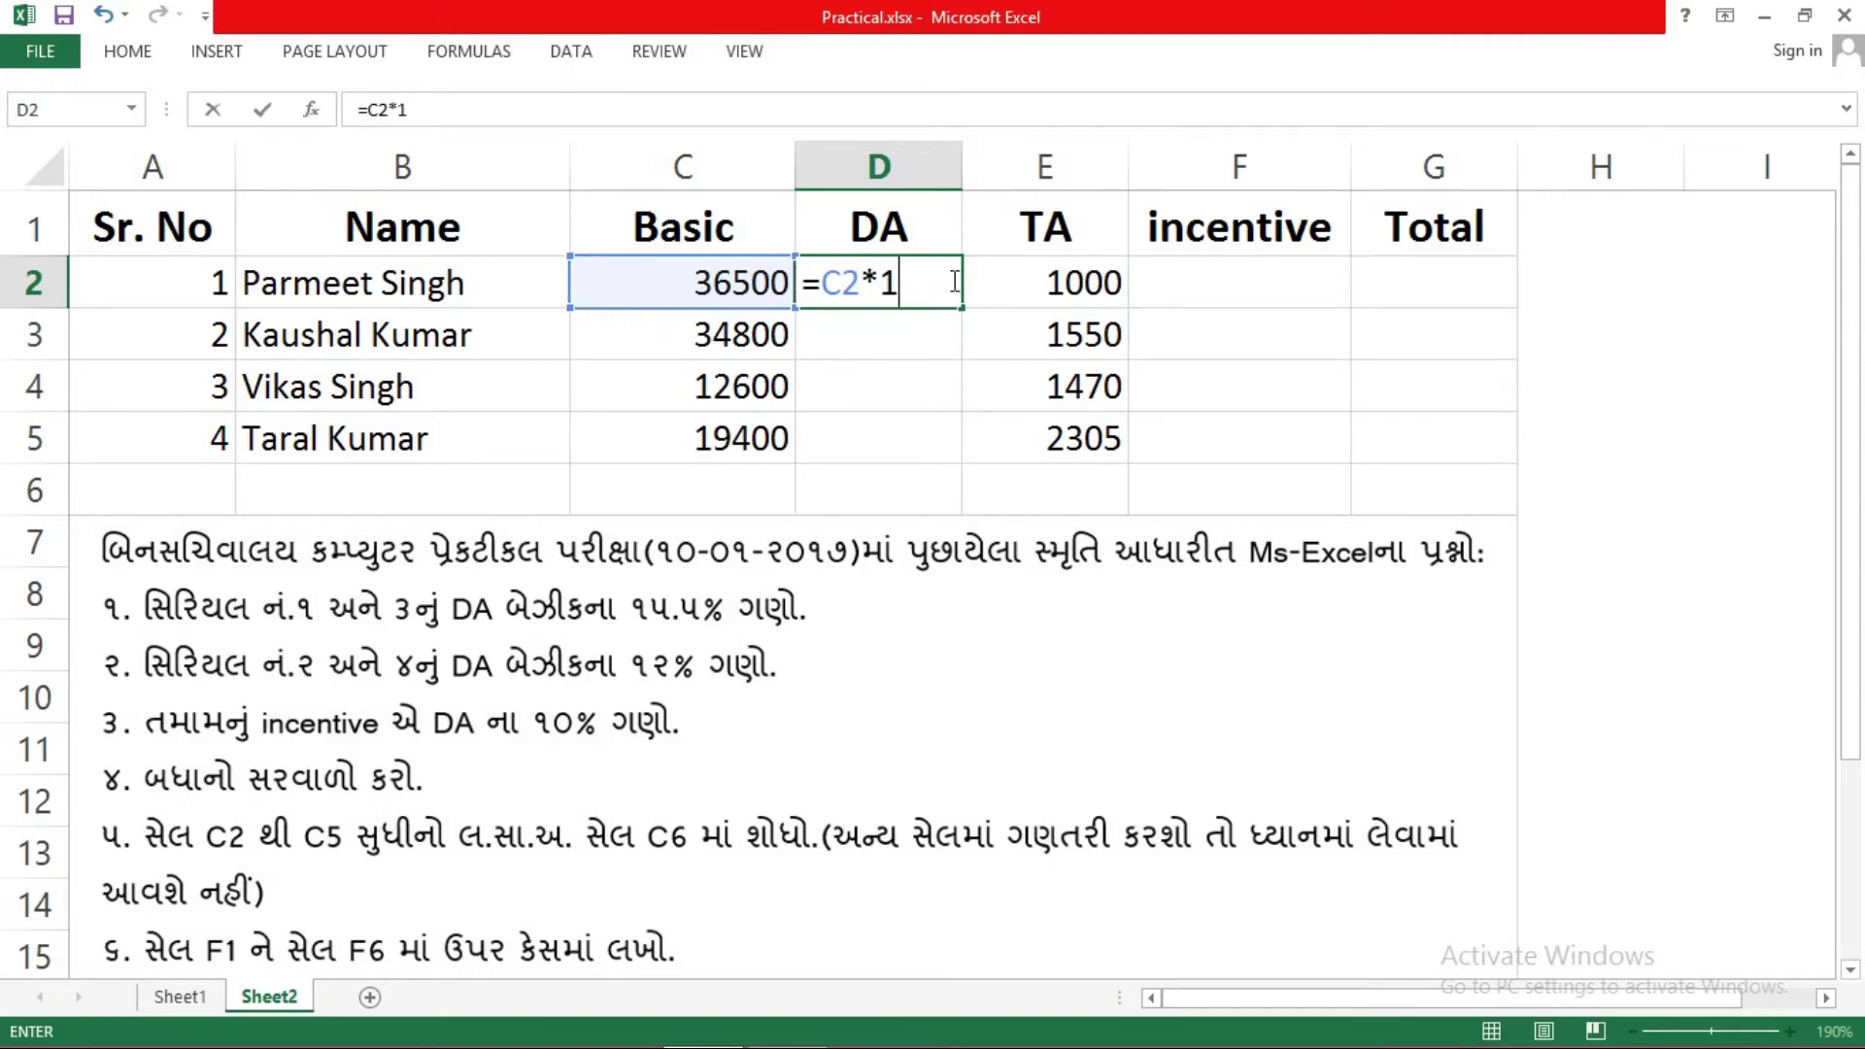
text(5.5%)
key(Return)
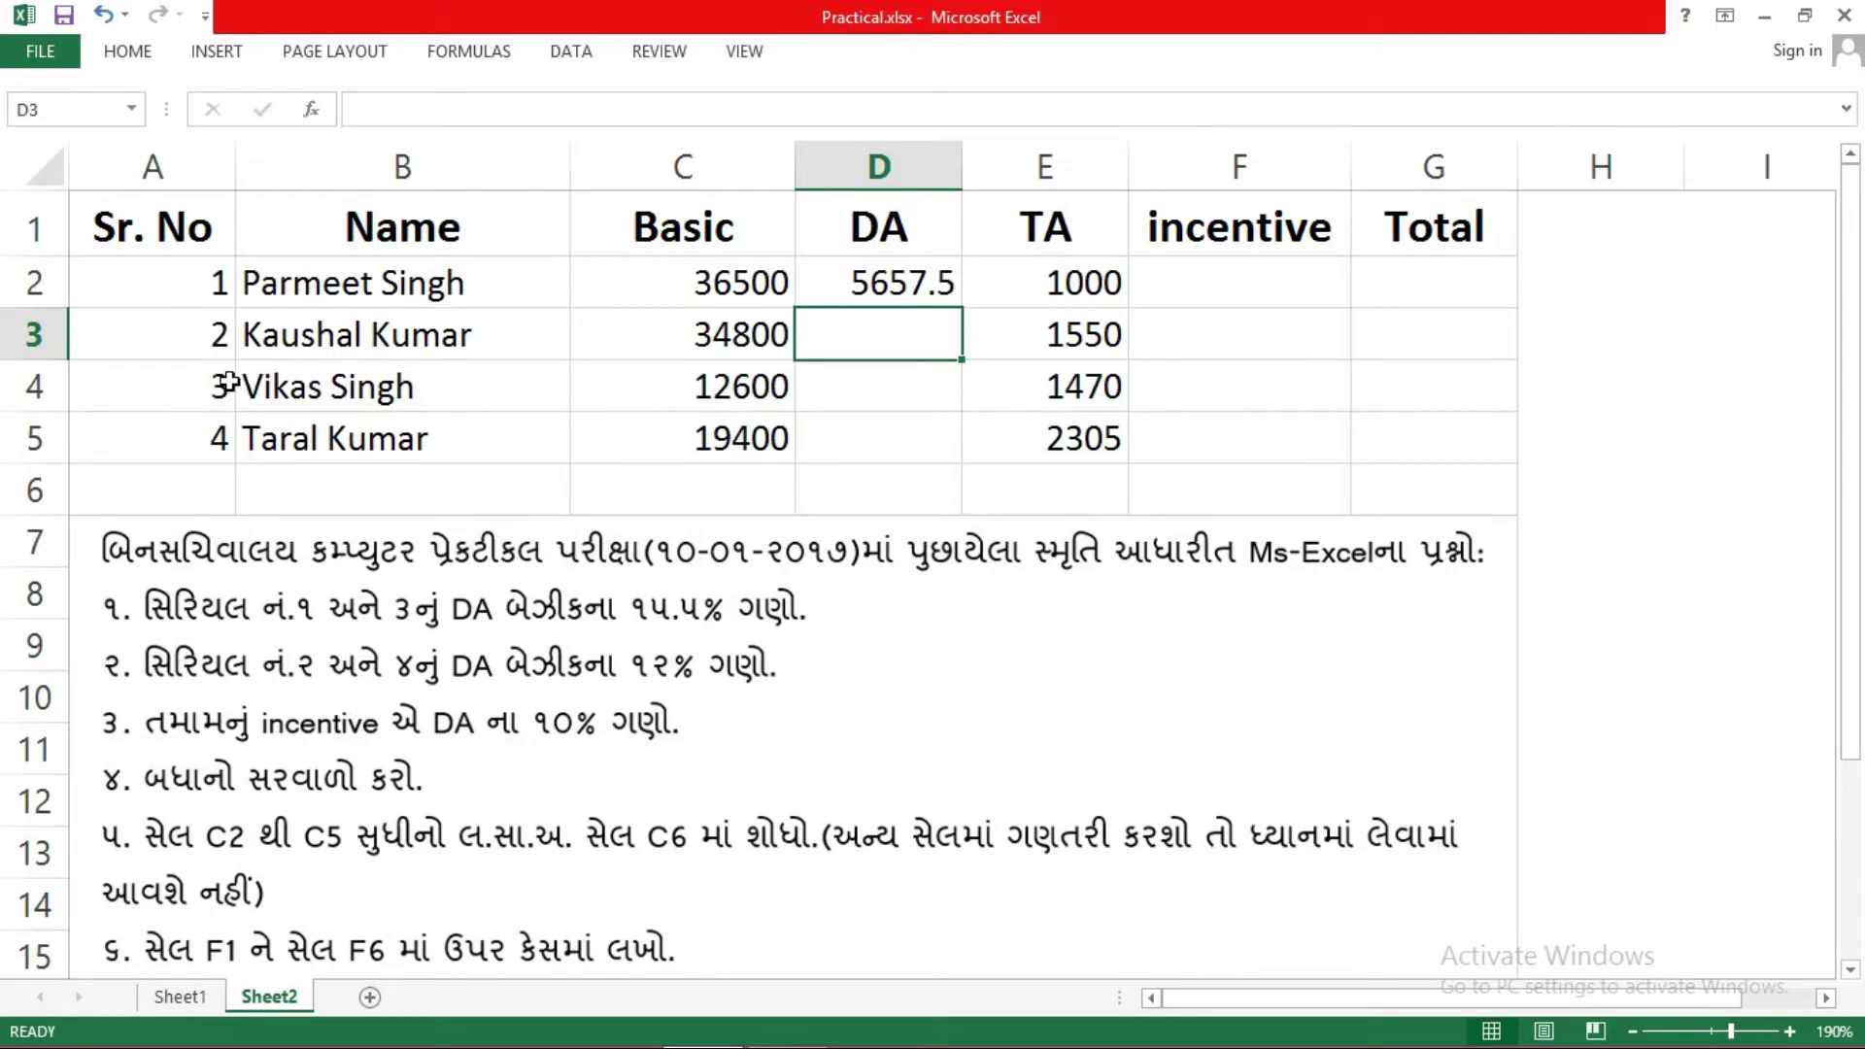
- Calculate the DA for serial number 3 in cell D4 as 15.5% of Basic with the formula =C4*15.5%
click(819, 393)
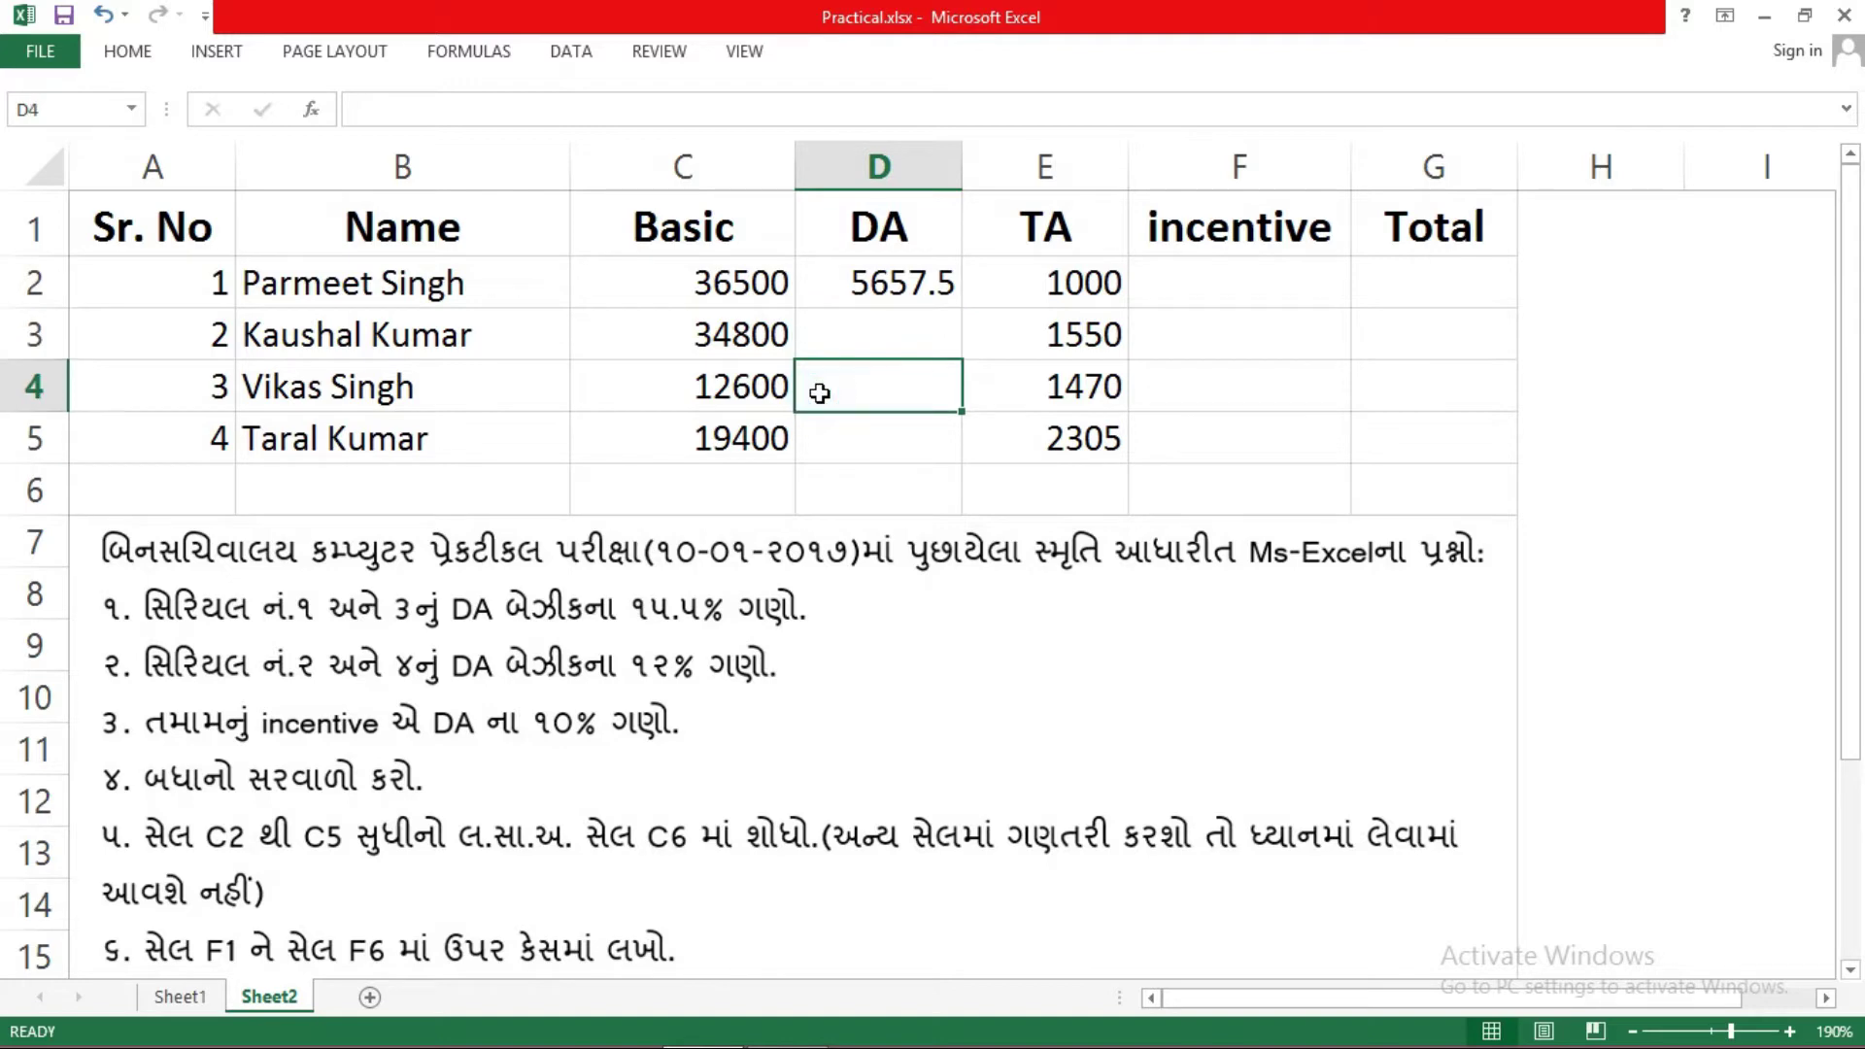
text(=)
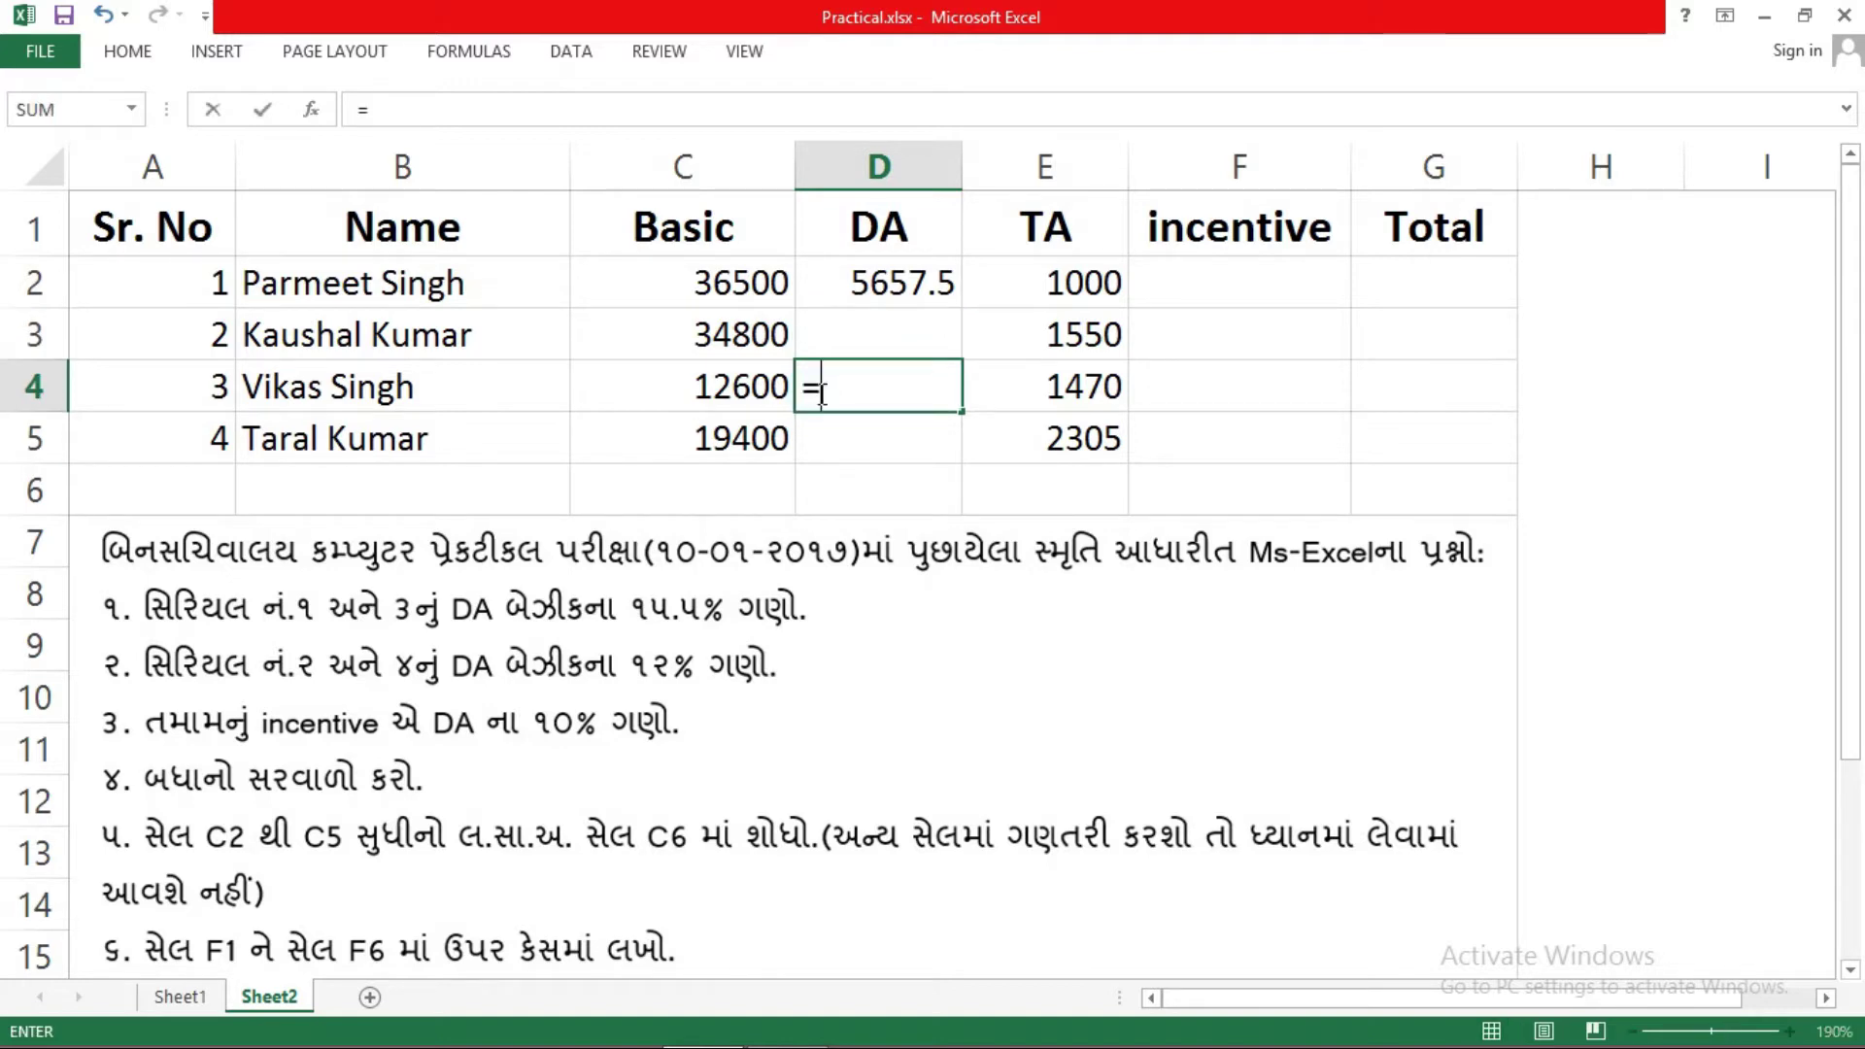
click(748, 381)
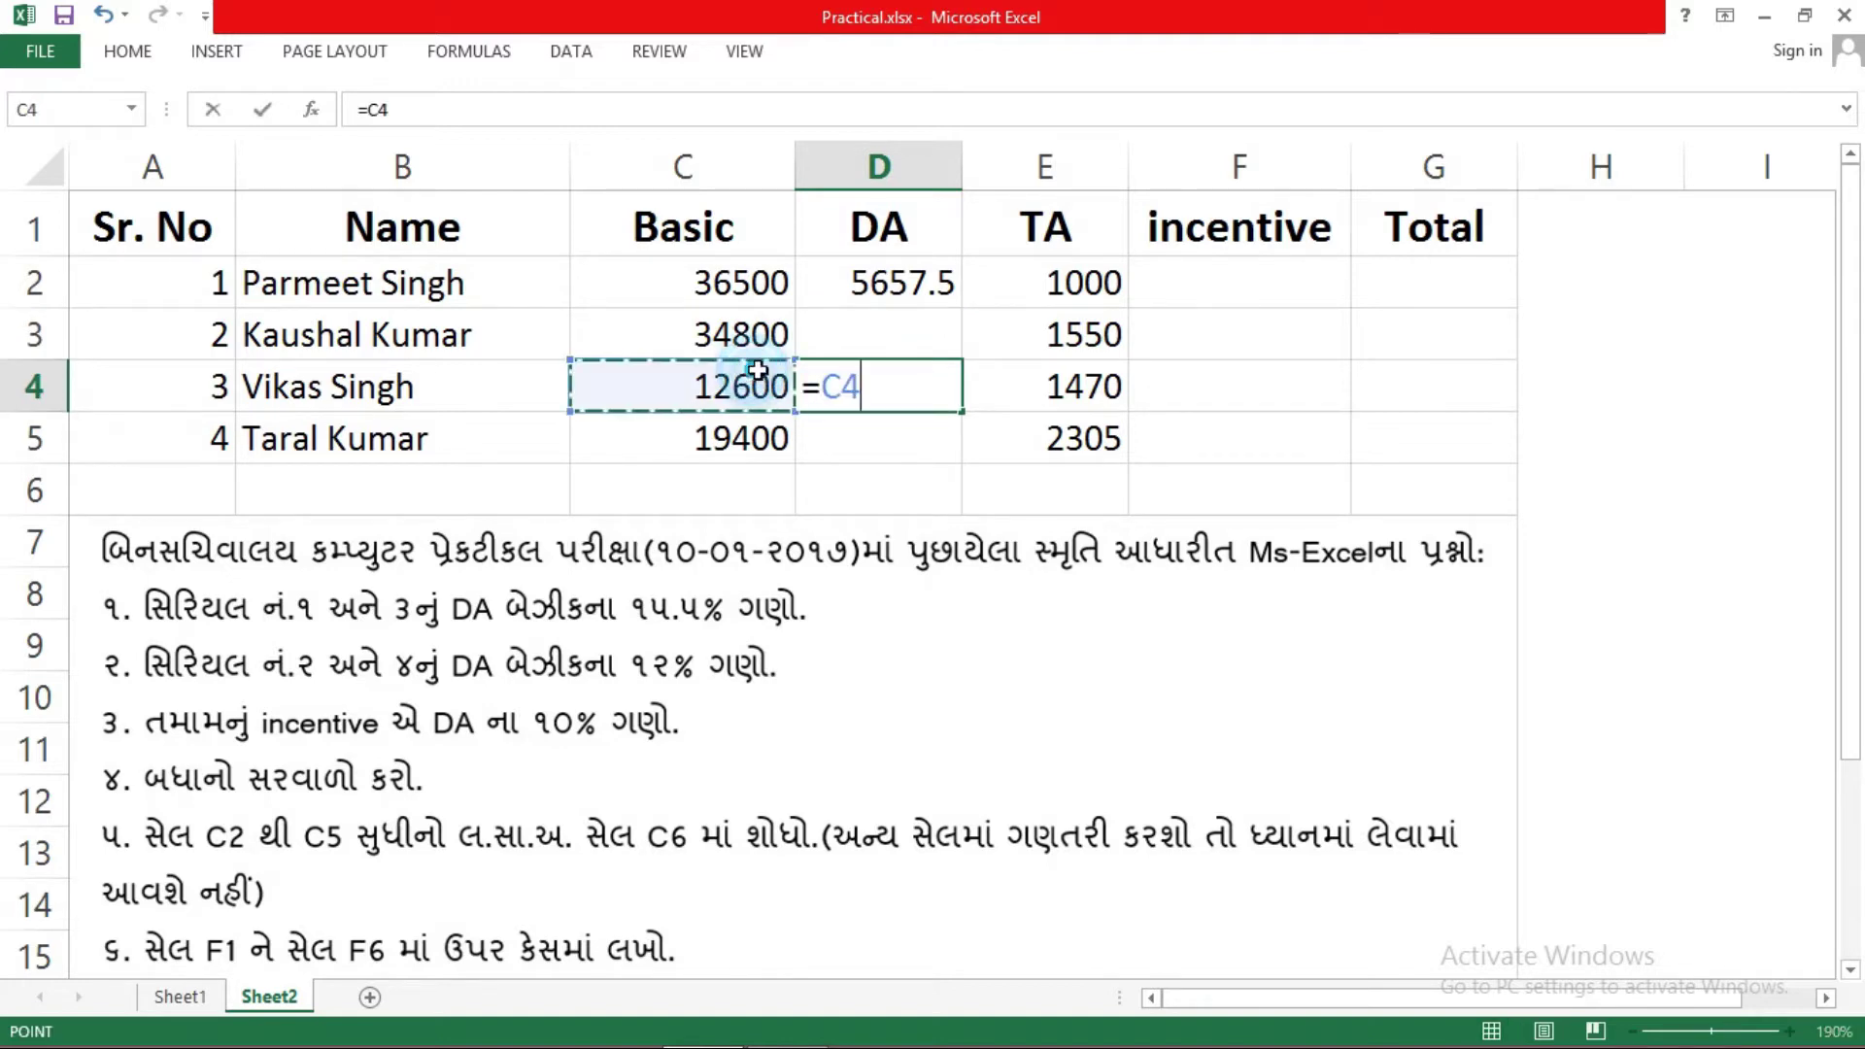
text(*15)
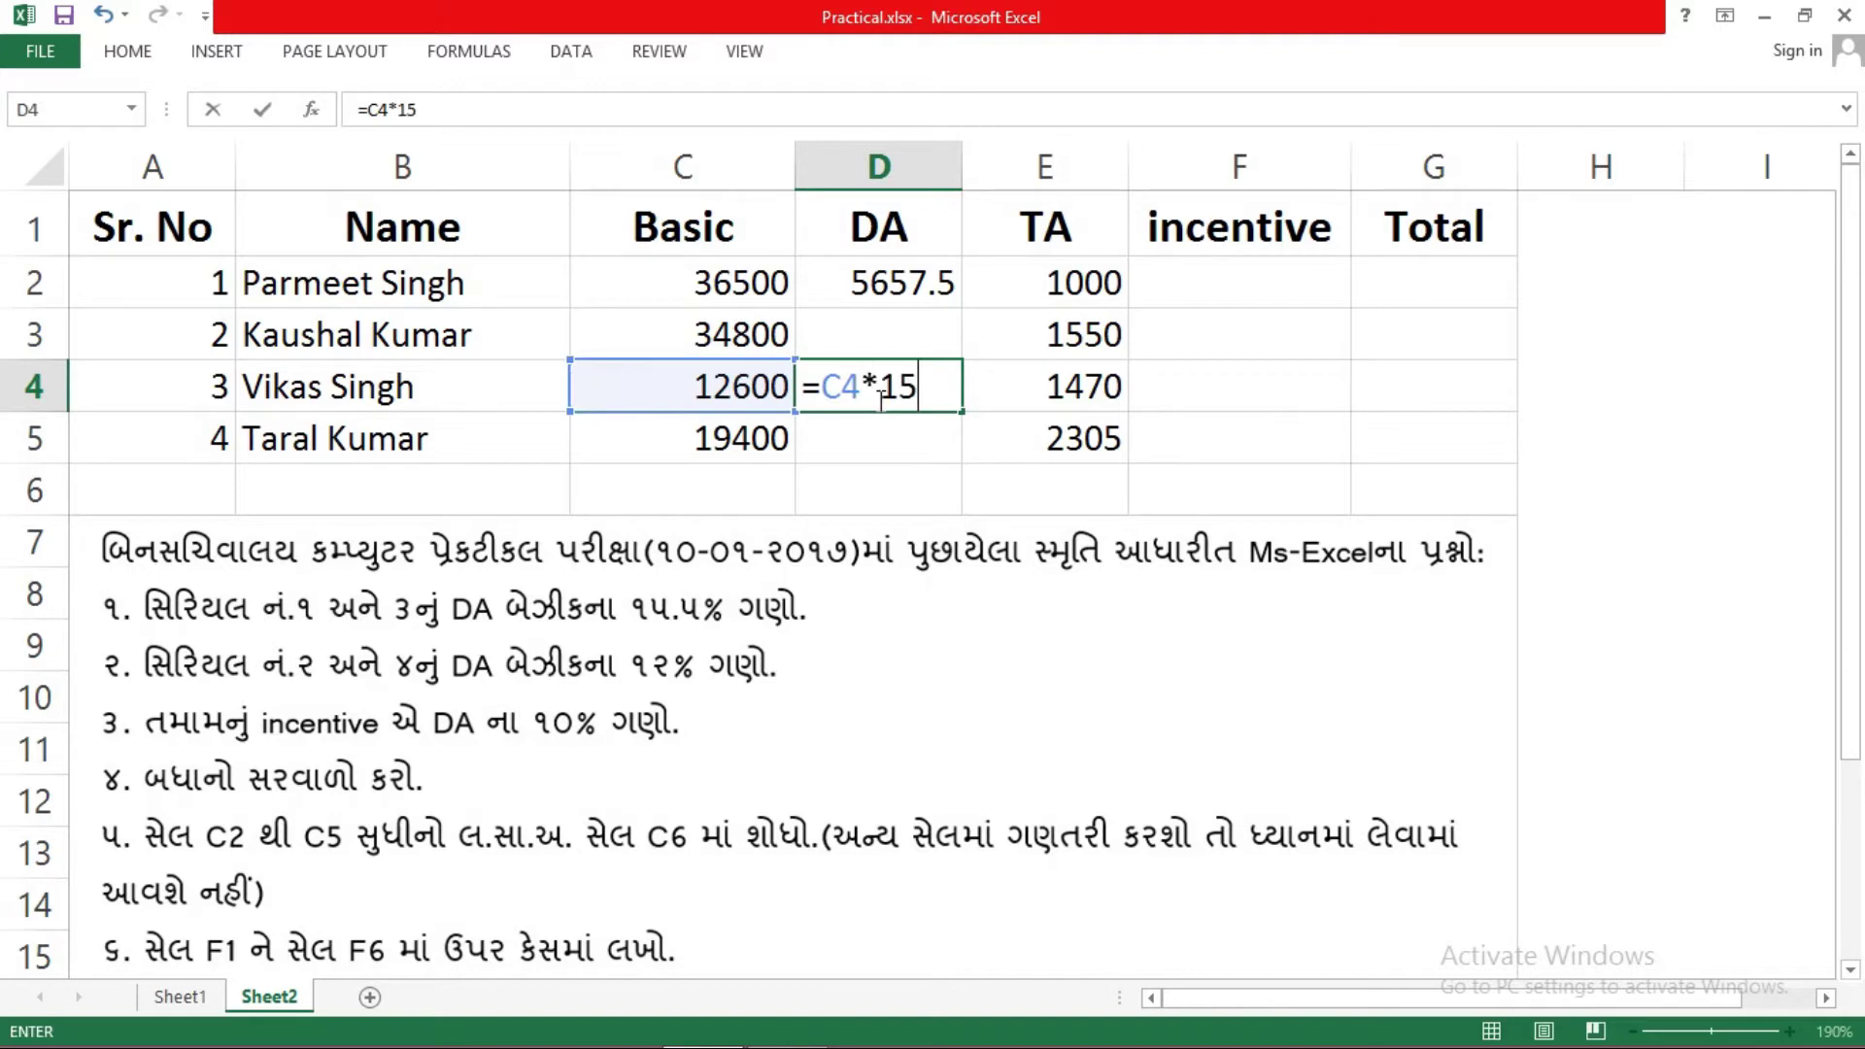
text(.5%)
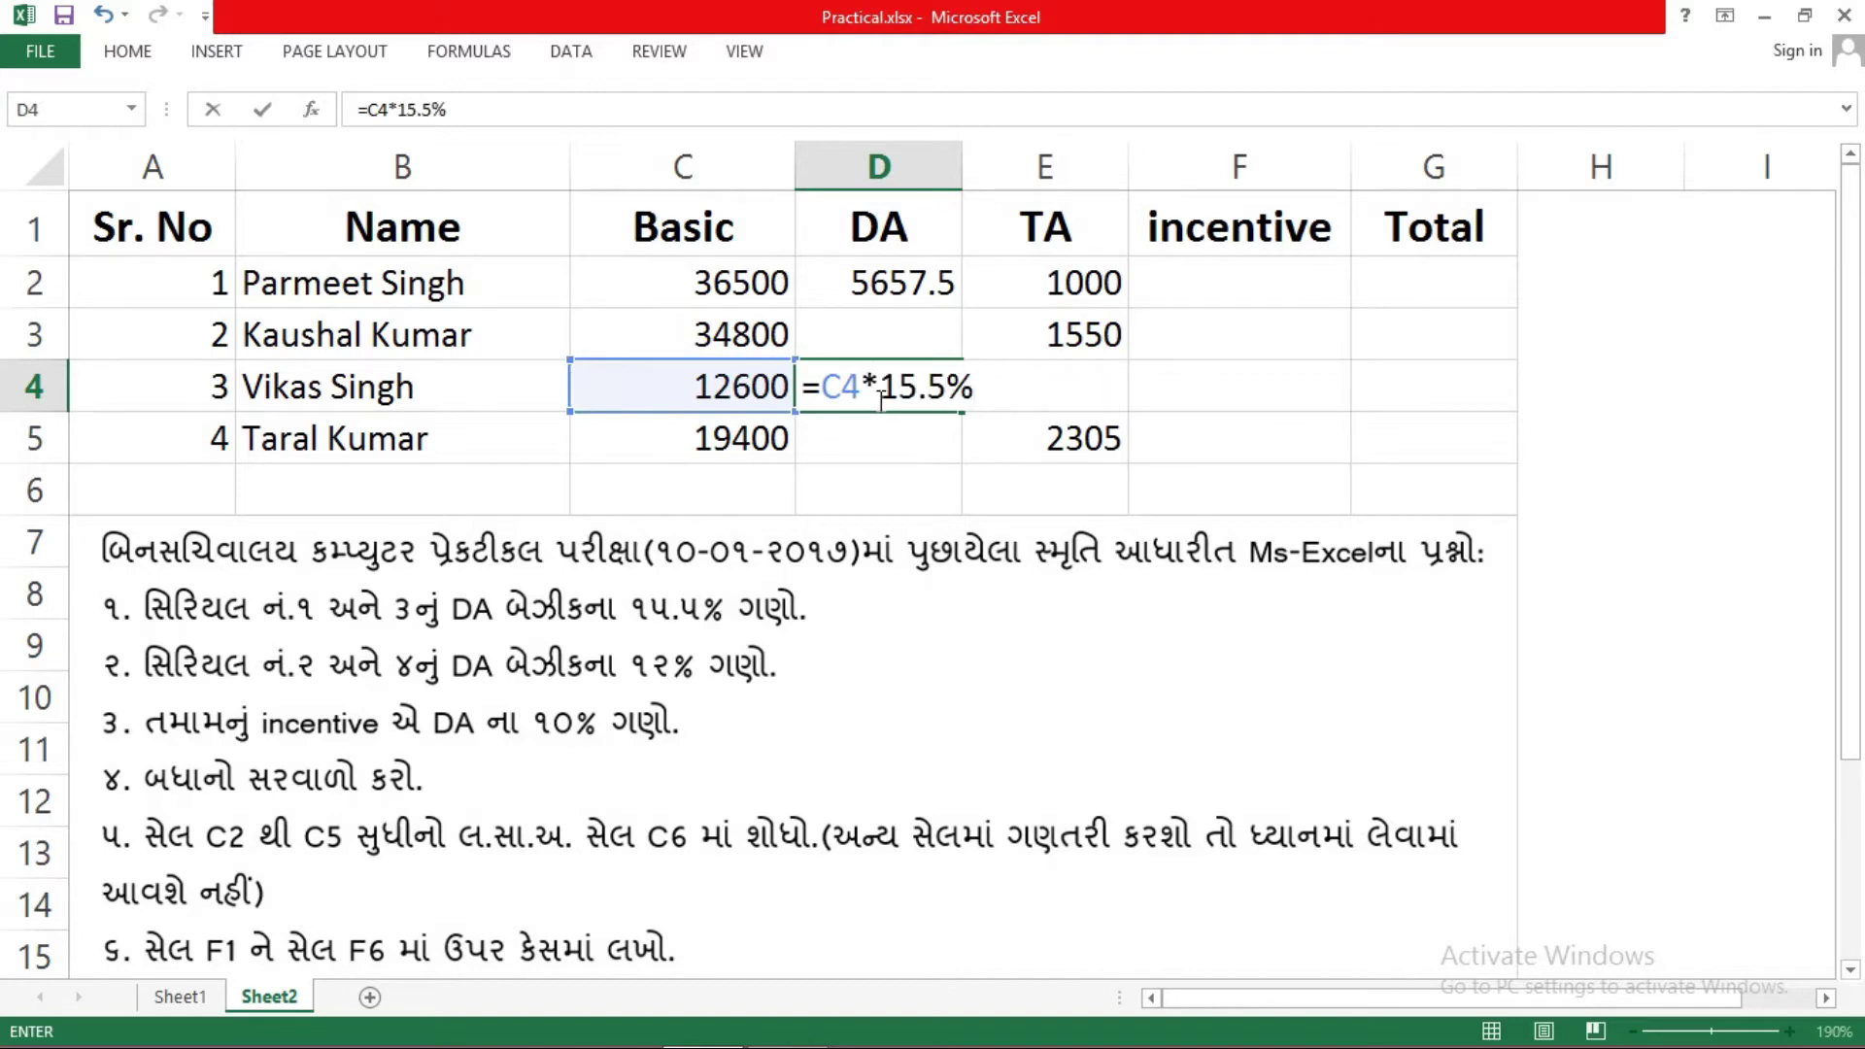
key(Return)
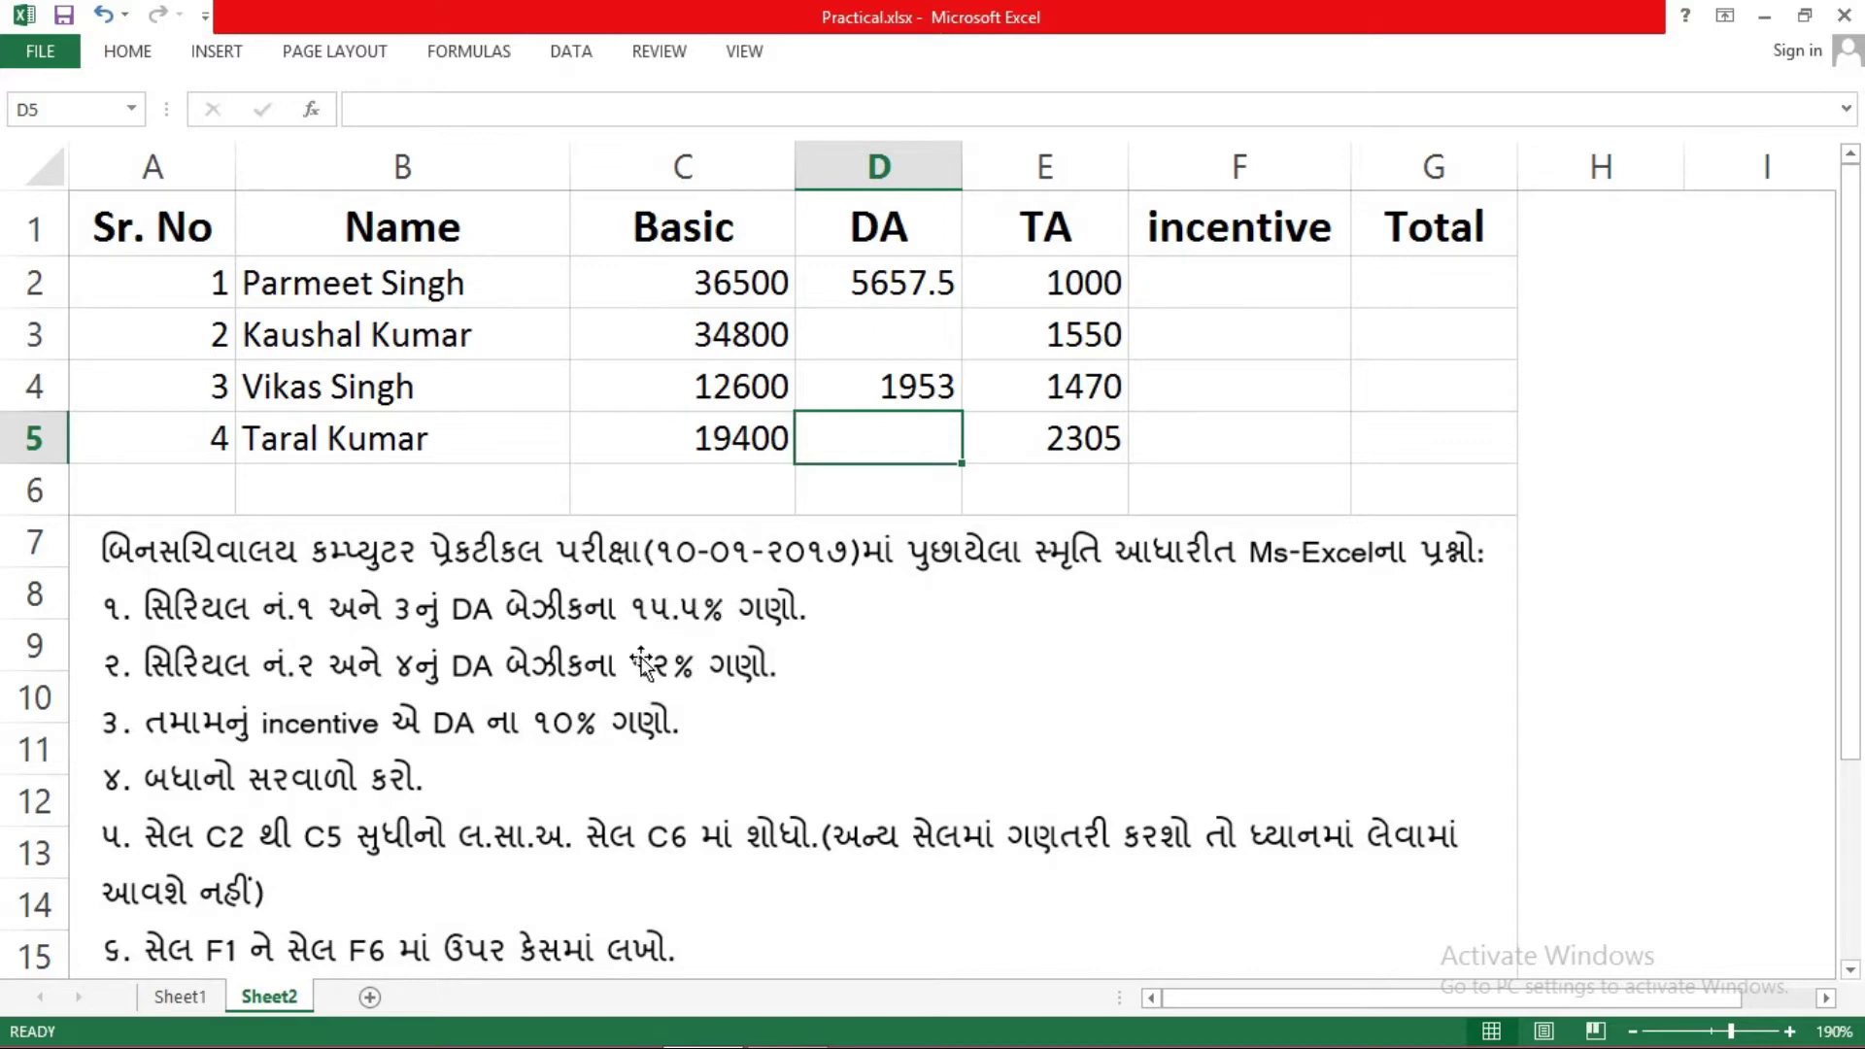
- Calculate the DA for serial number 2 in cell D3 as 12% of Basic with the formula =C3*12%
click(827, 339)
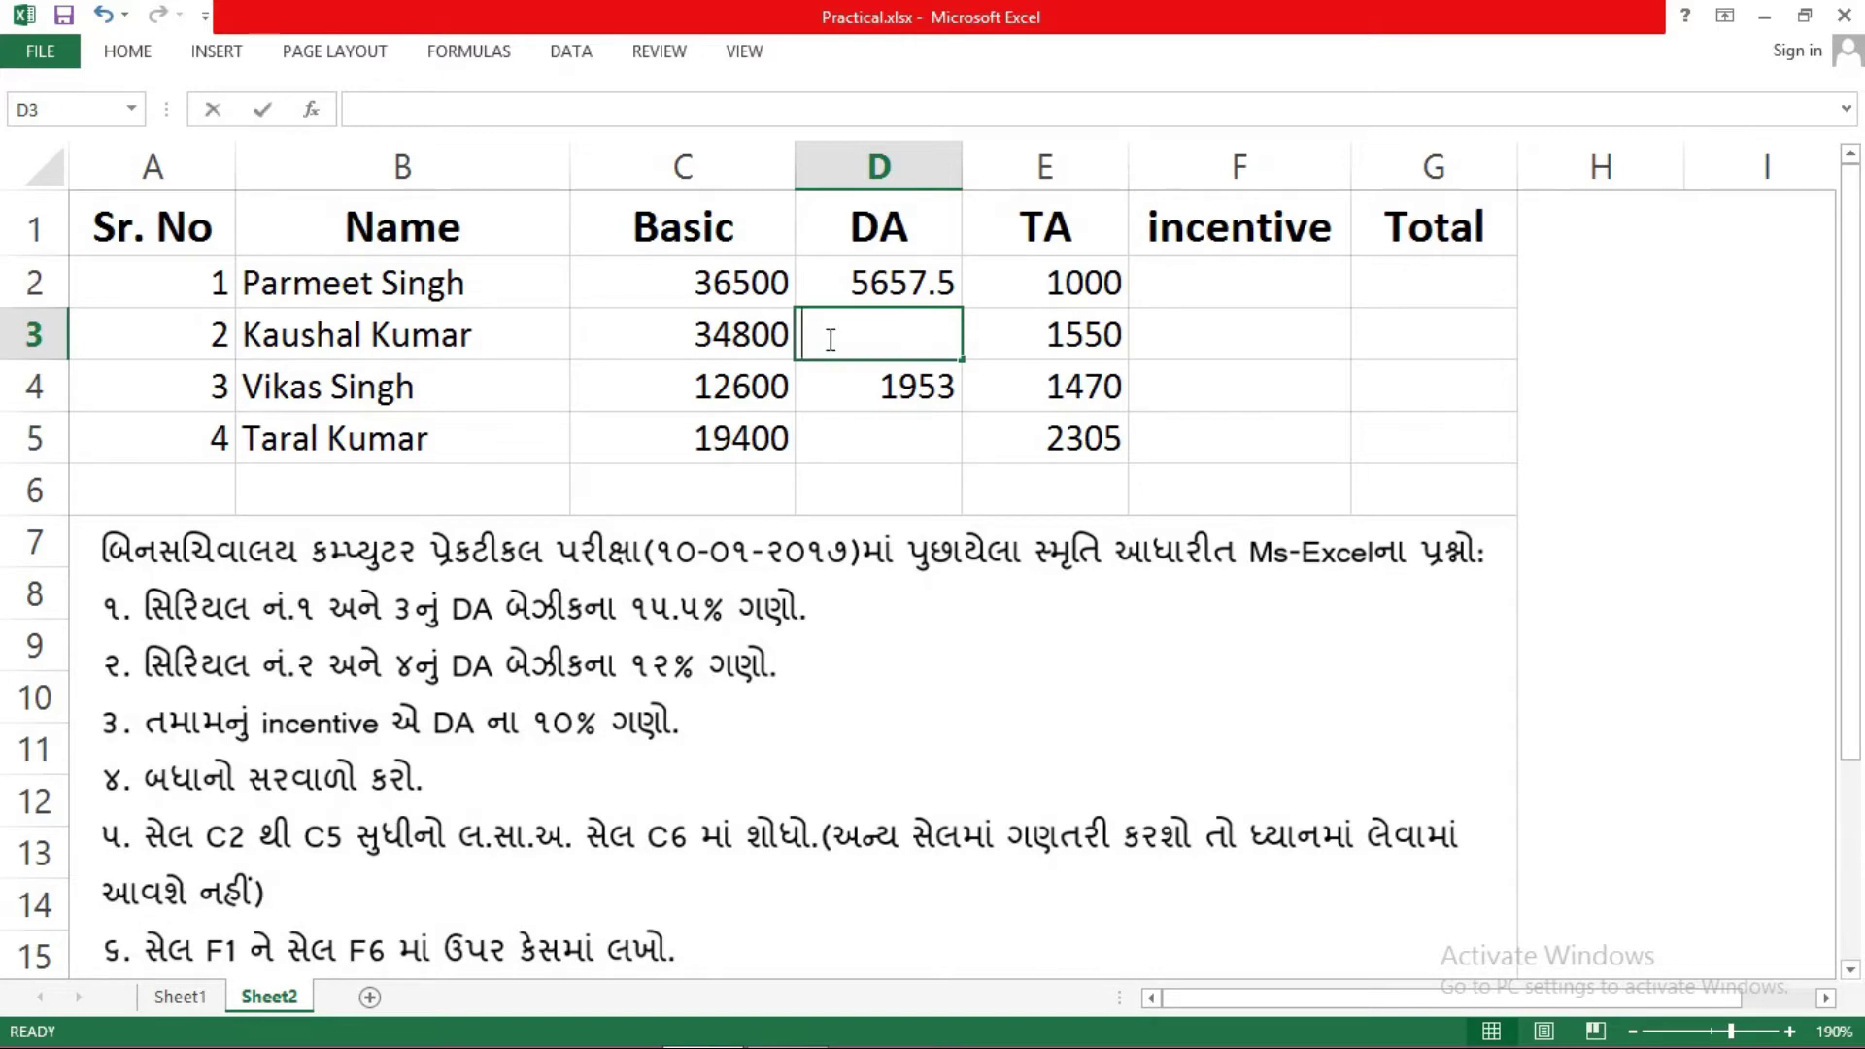
text(=)
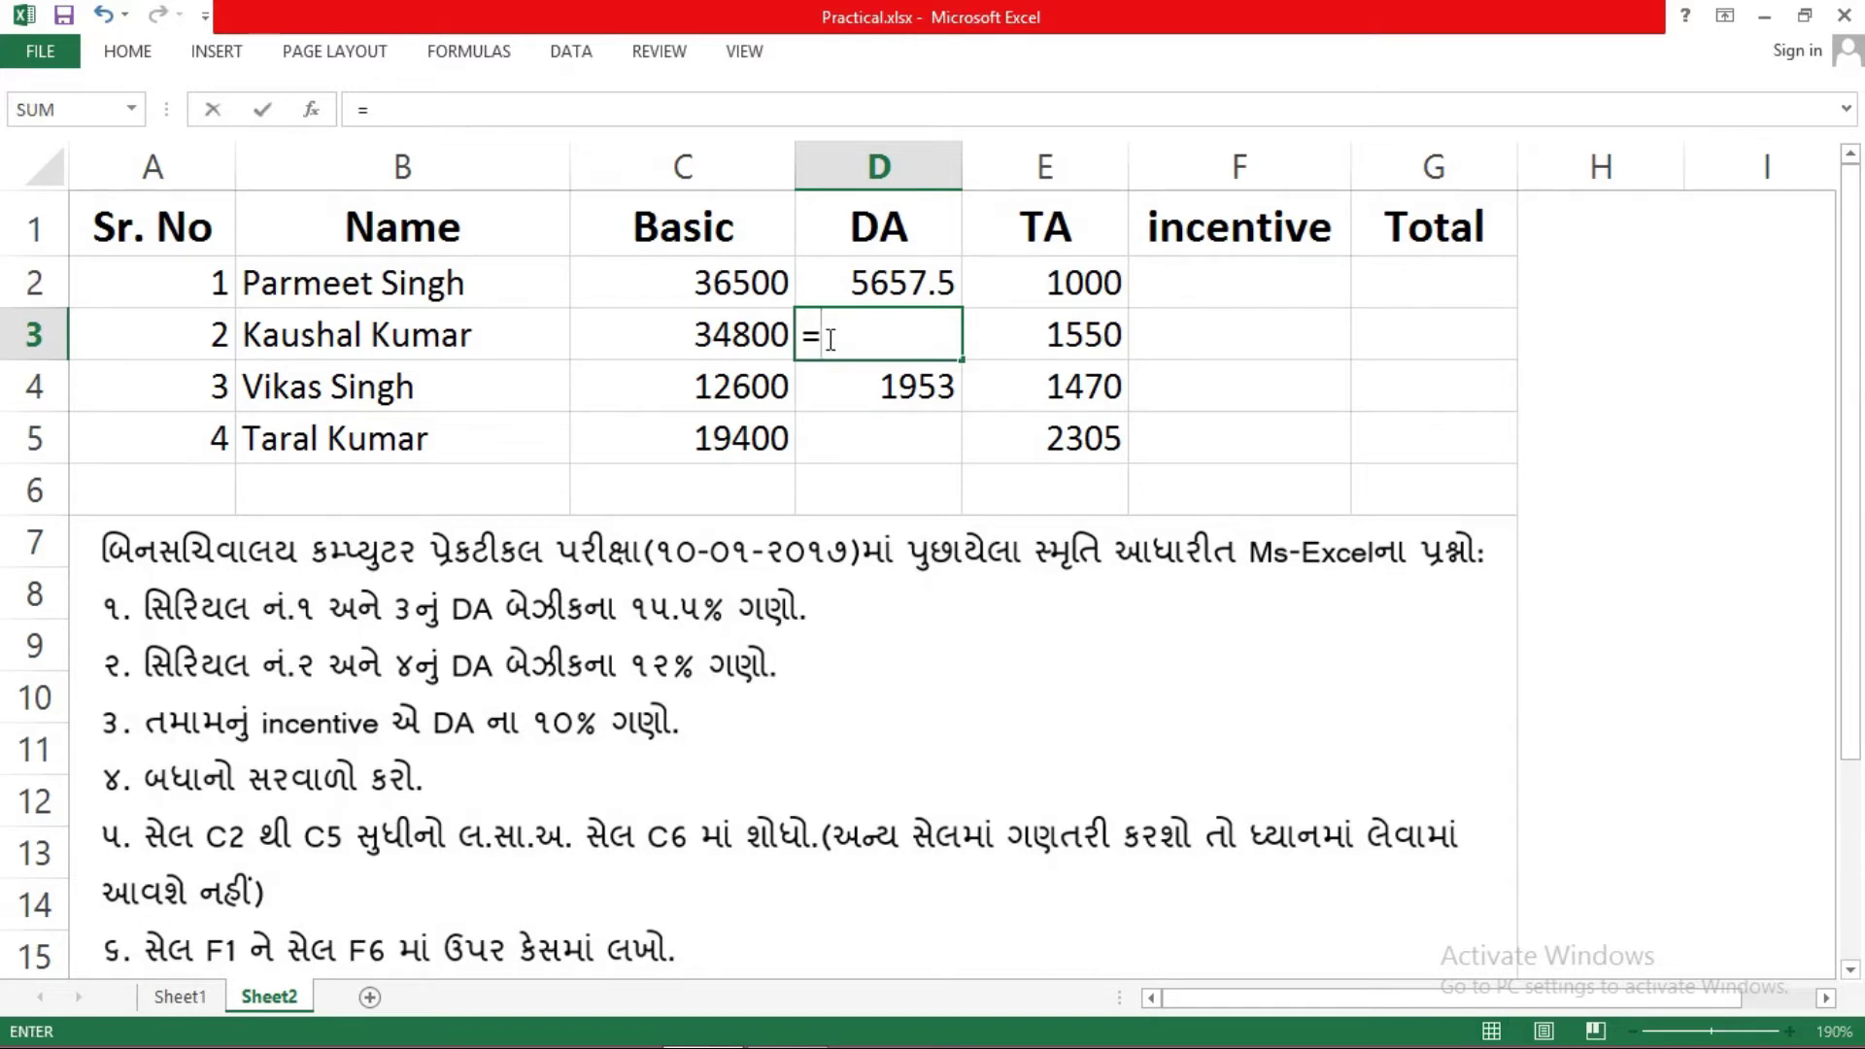
click(767, 328)
text(*12%)
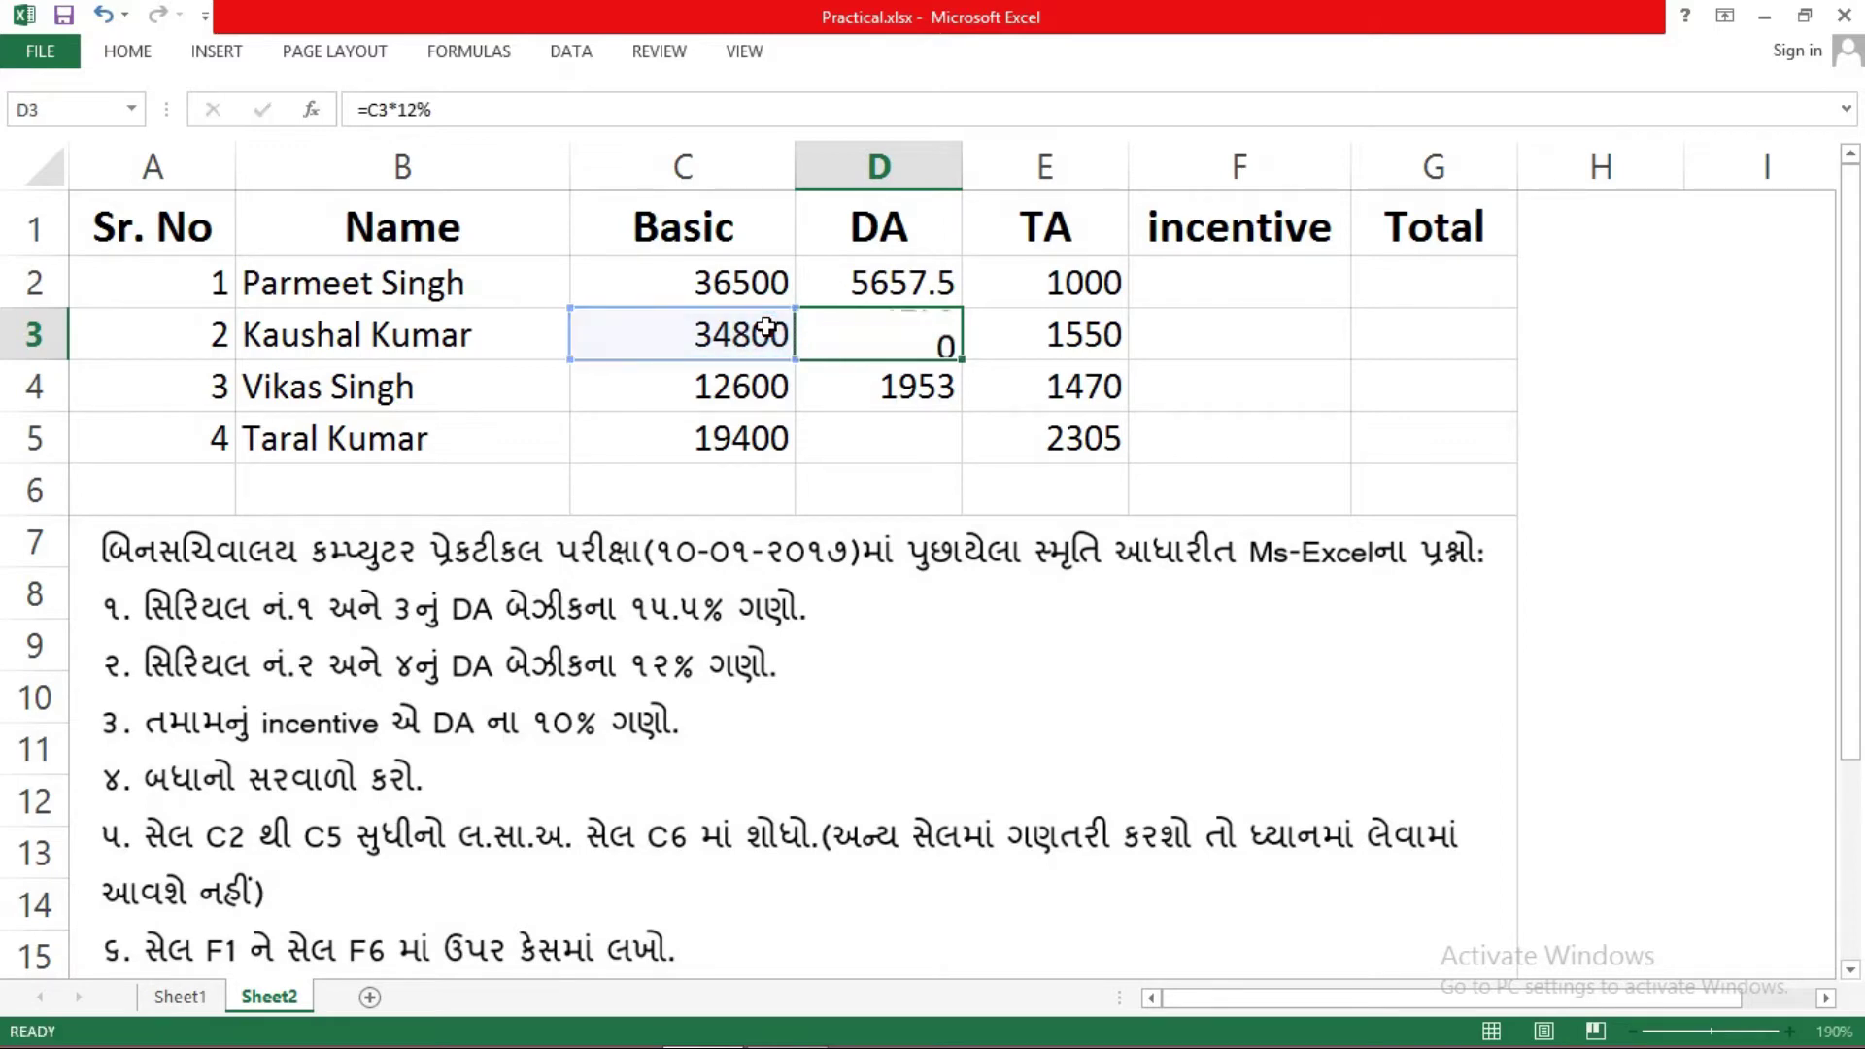
key(Return)
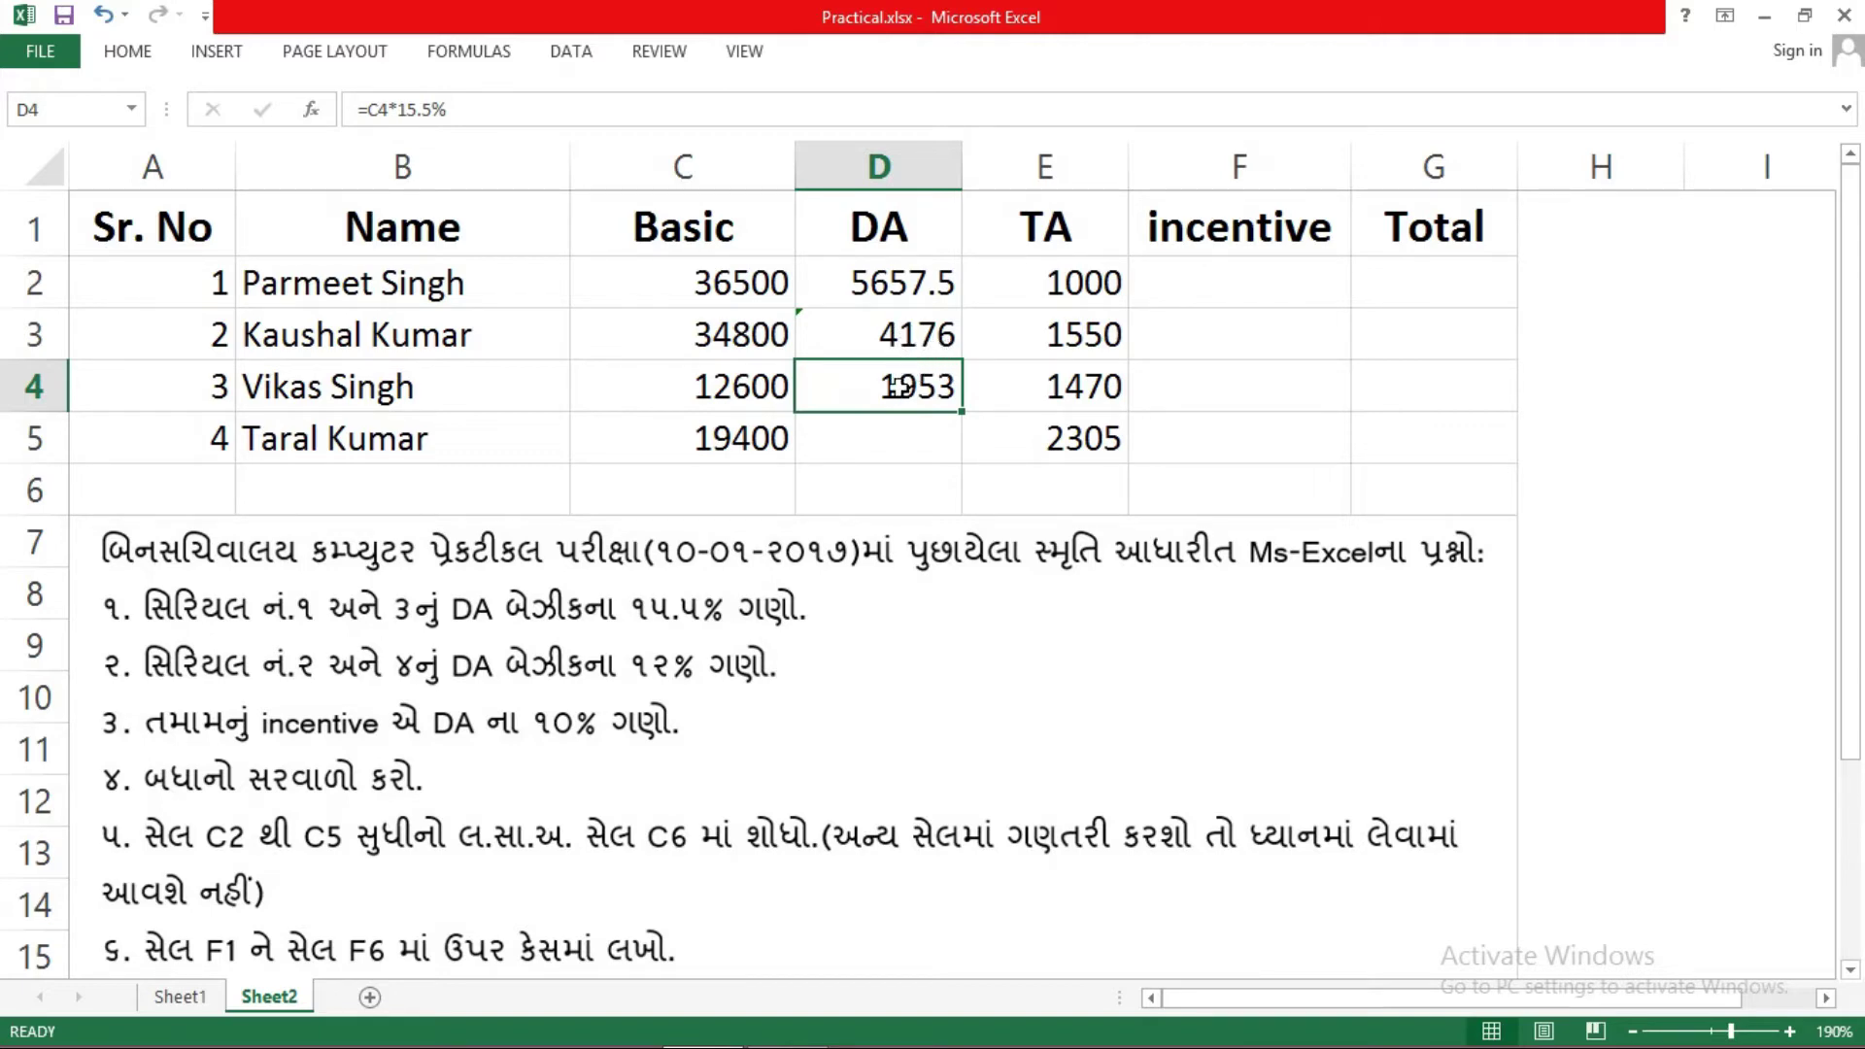
- Calculate the DA for serial number 4 in cell D5 as 12% of Basic with the formula =C5*12%
click(892, 439)
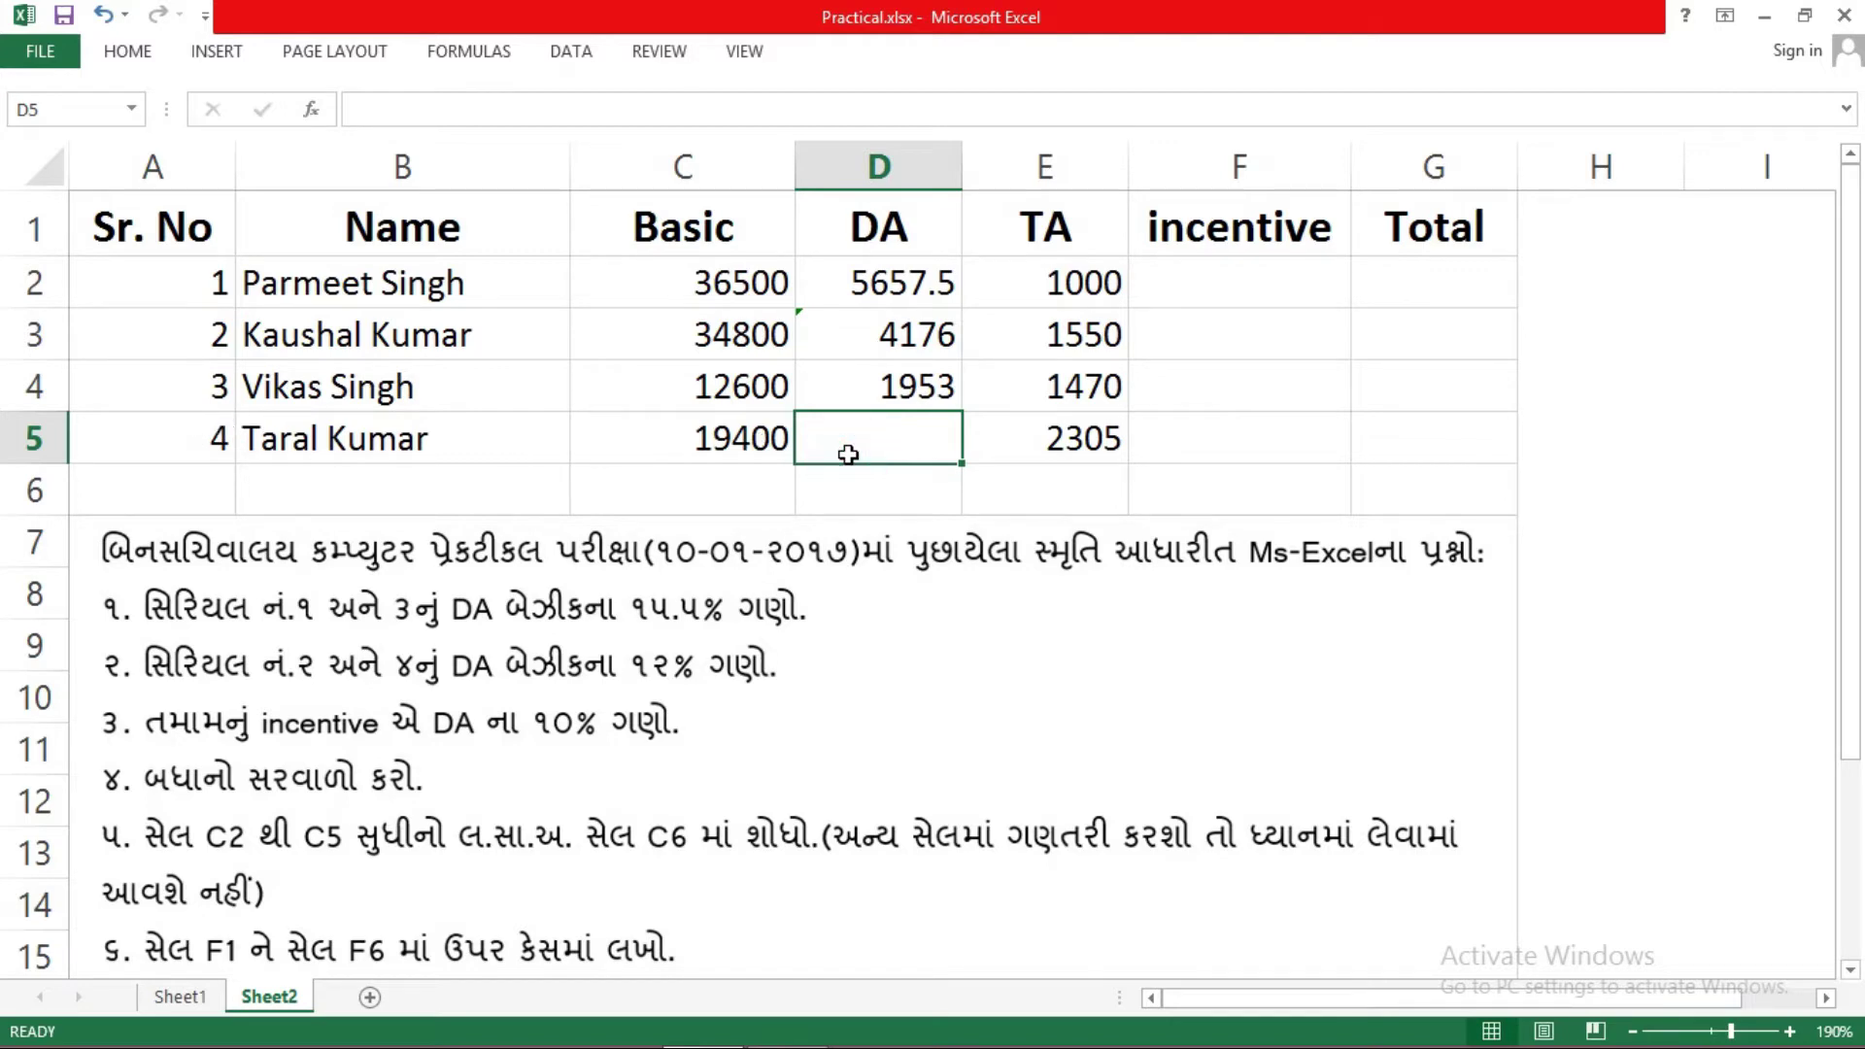
text(=)
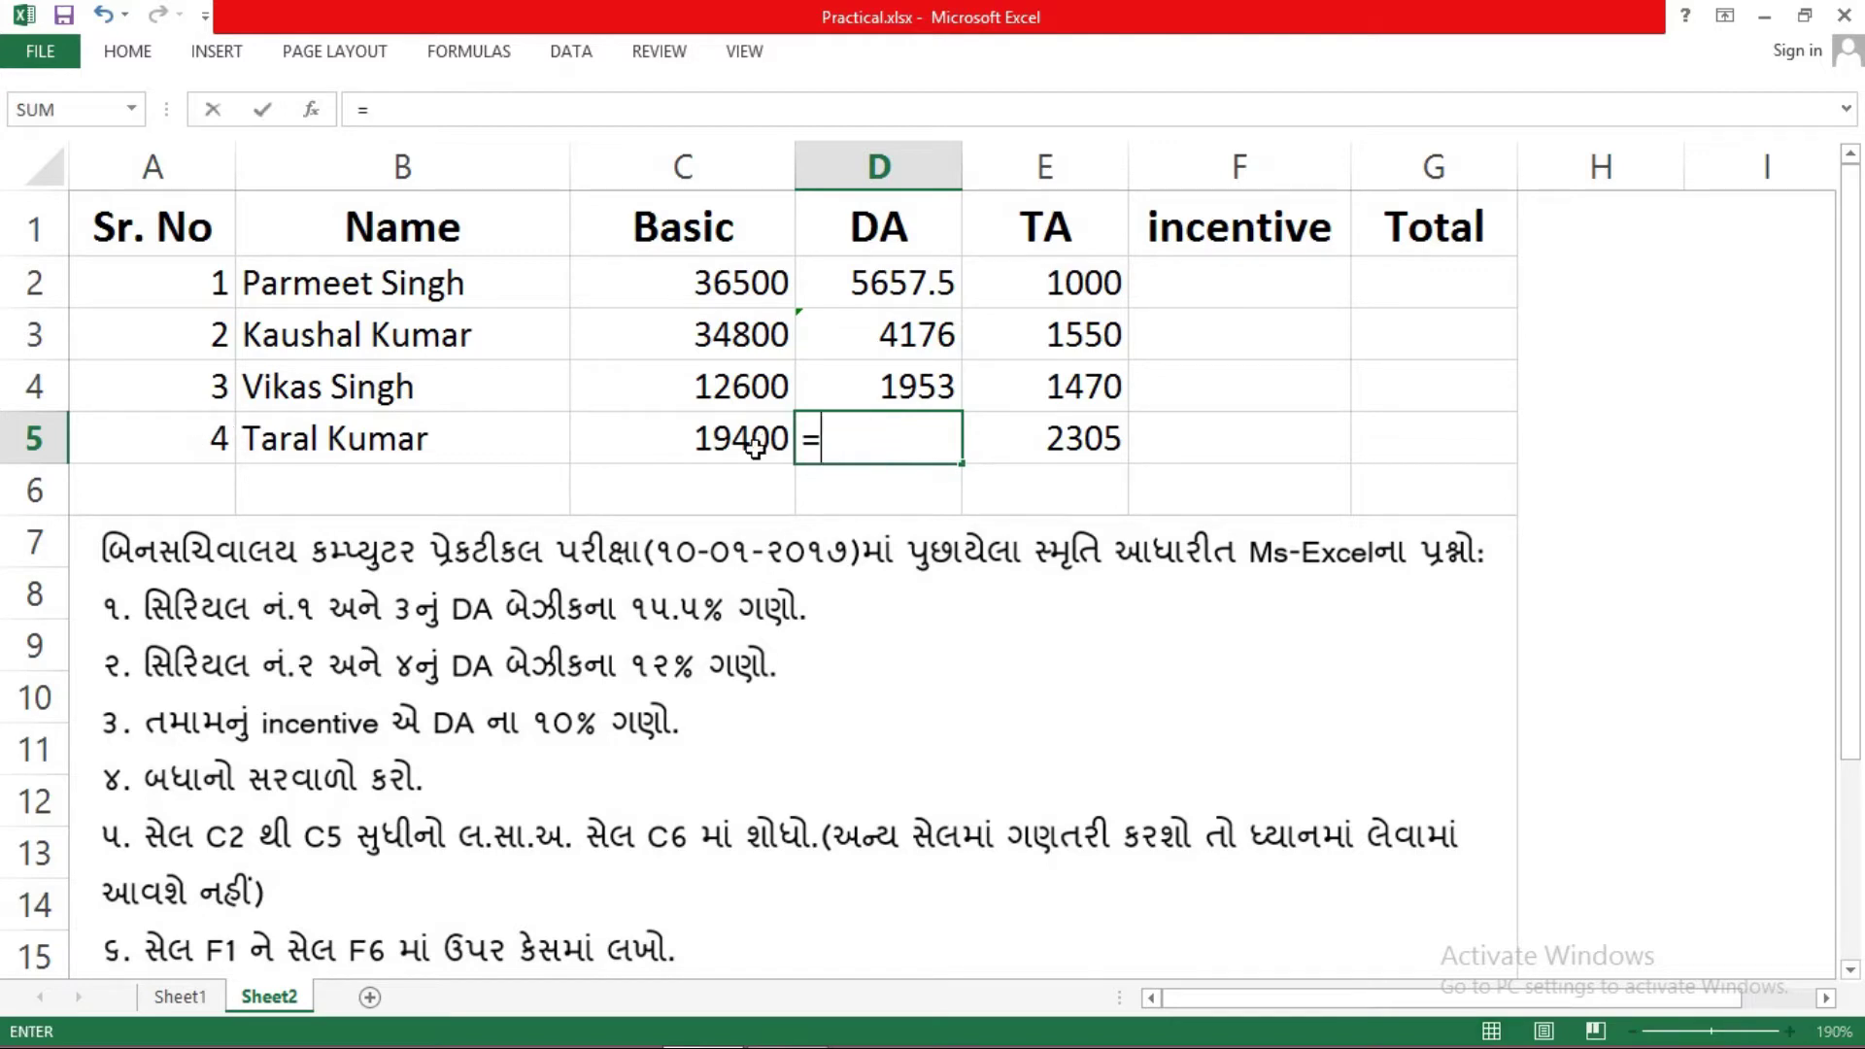
click(680, 425)
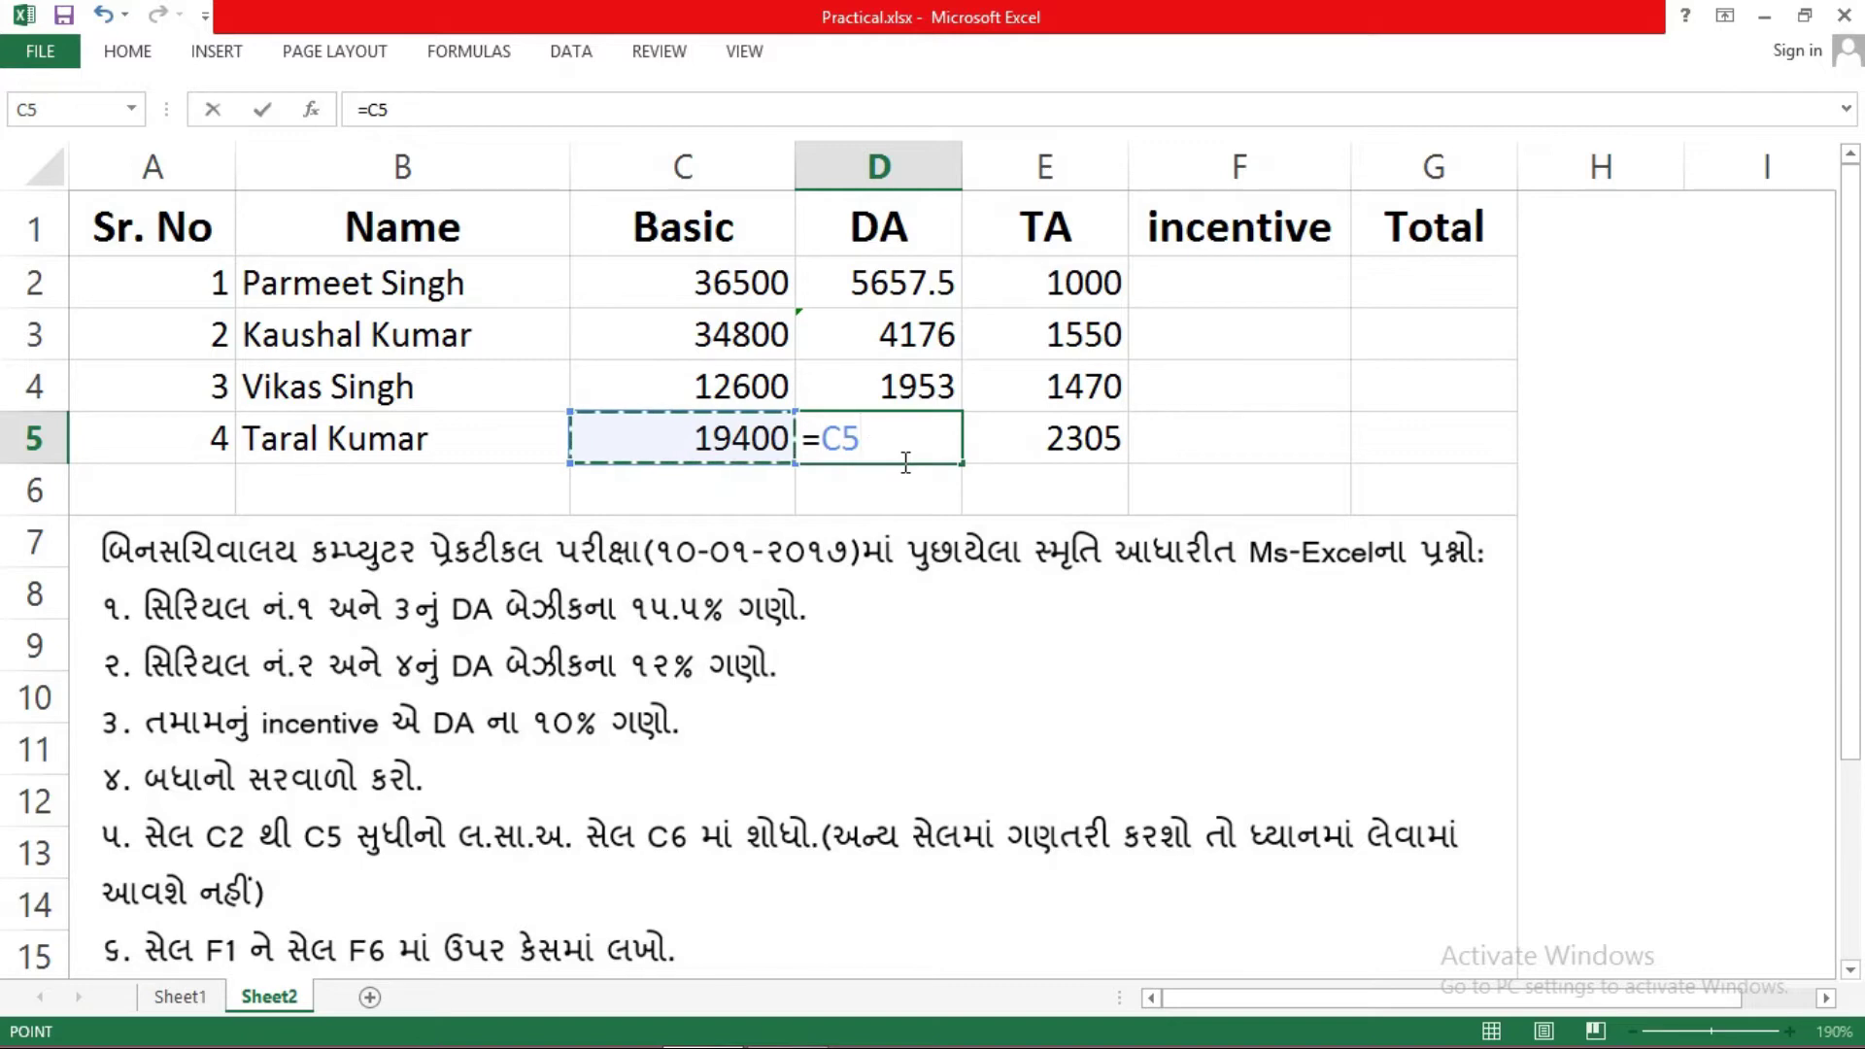
text(*12%)
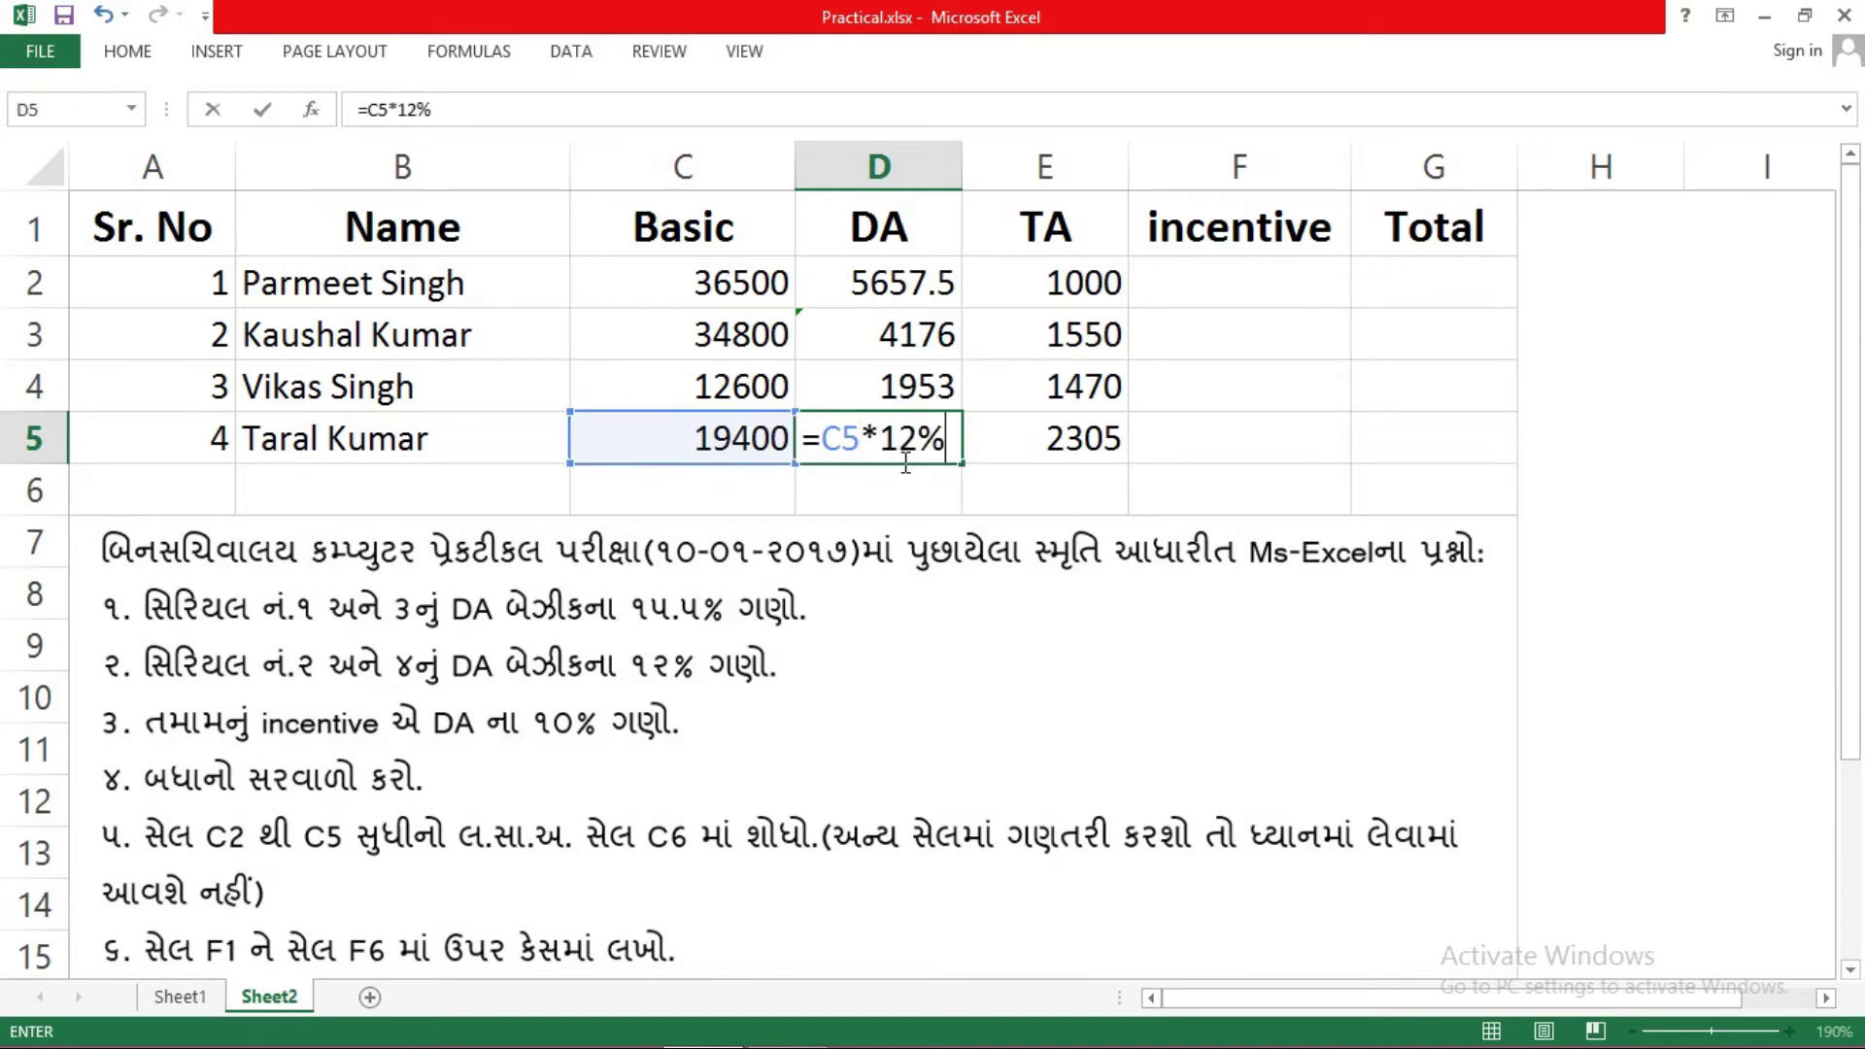
key(Return)
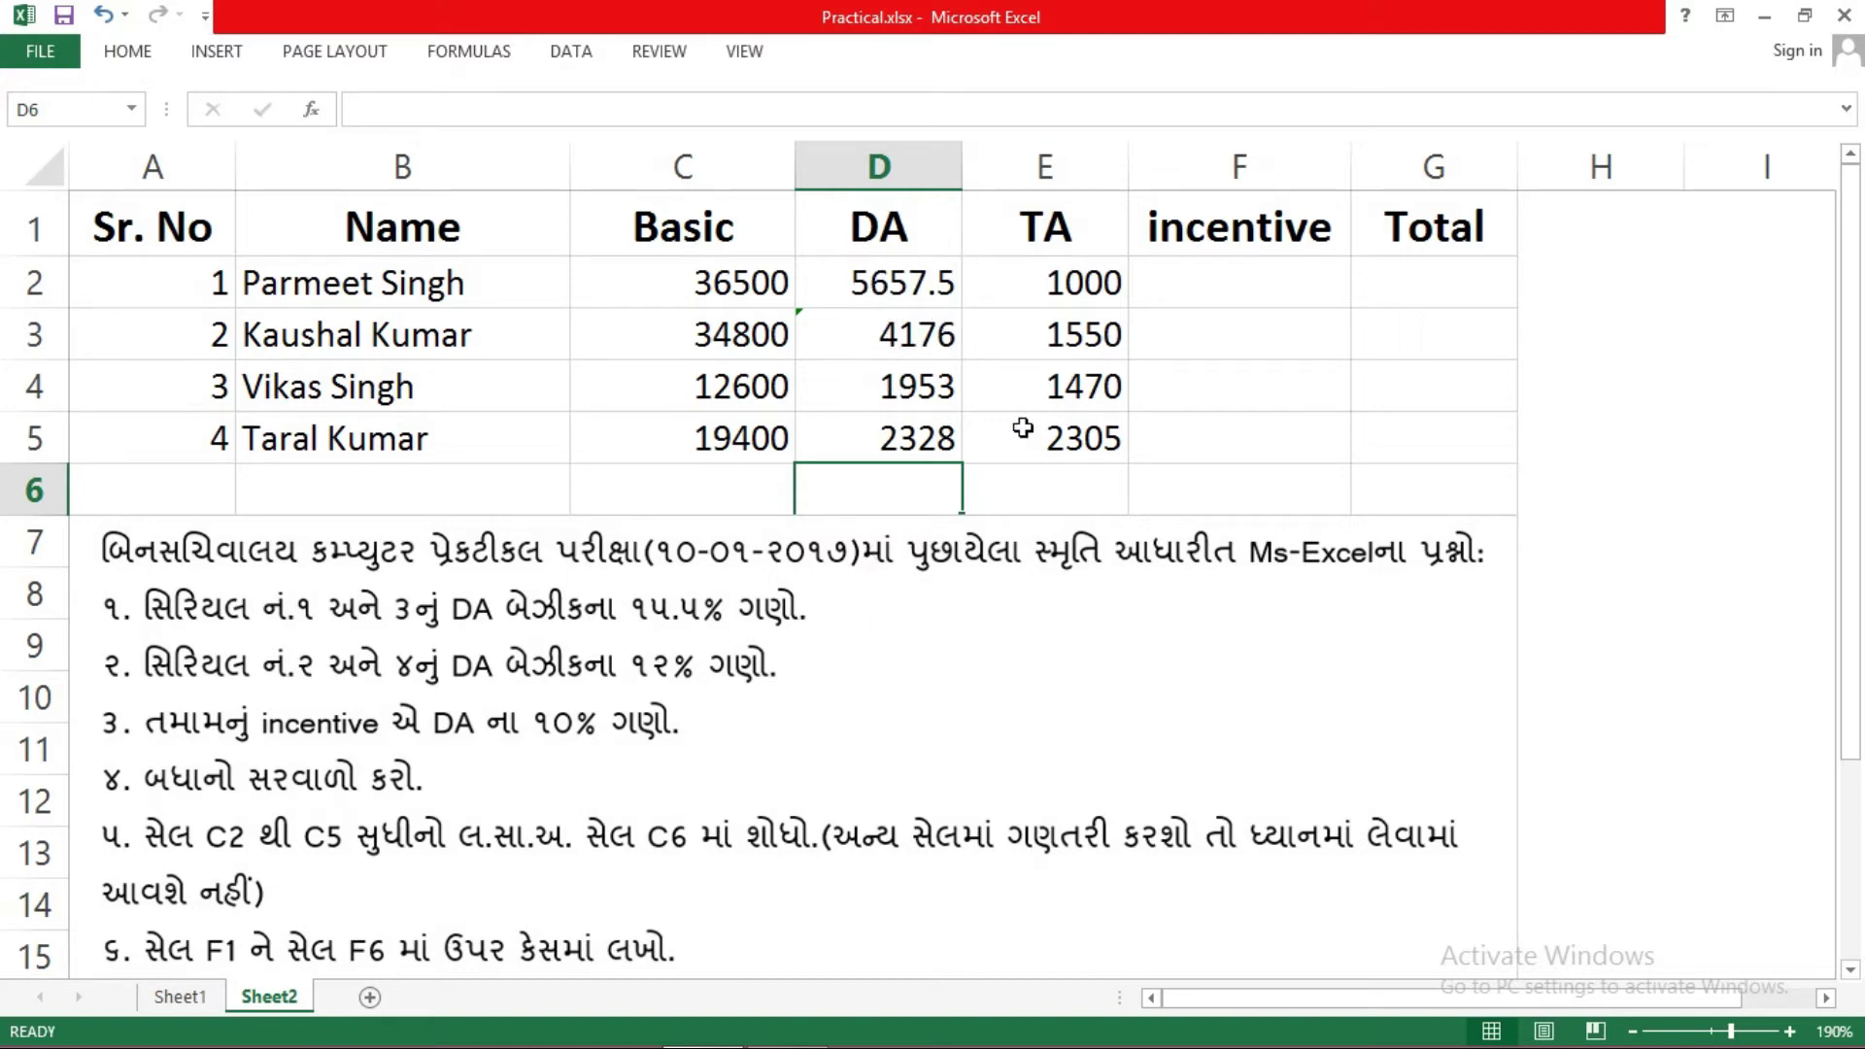
- Calculate the incentive in cell F2 as 10% of DA with =D2*10% and fill the formula down to F5
click(1185, 289)
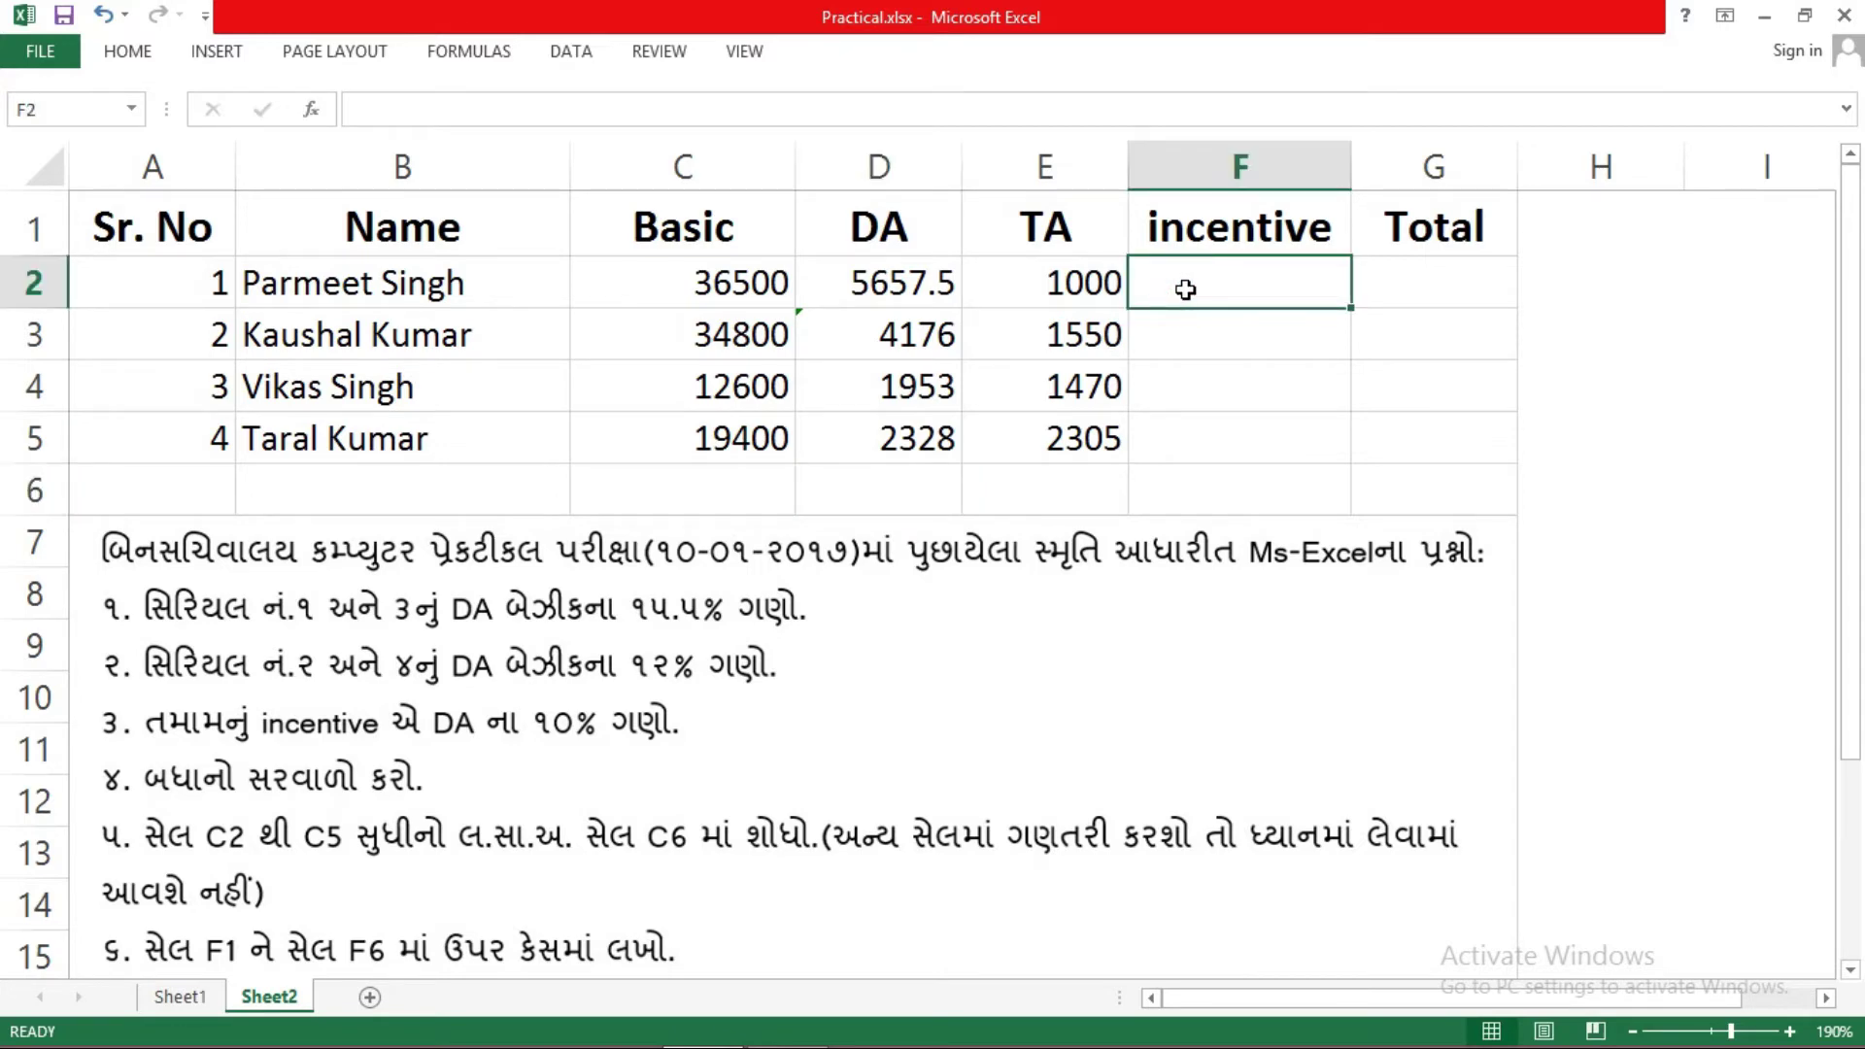
text(=)
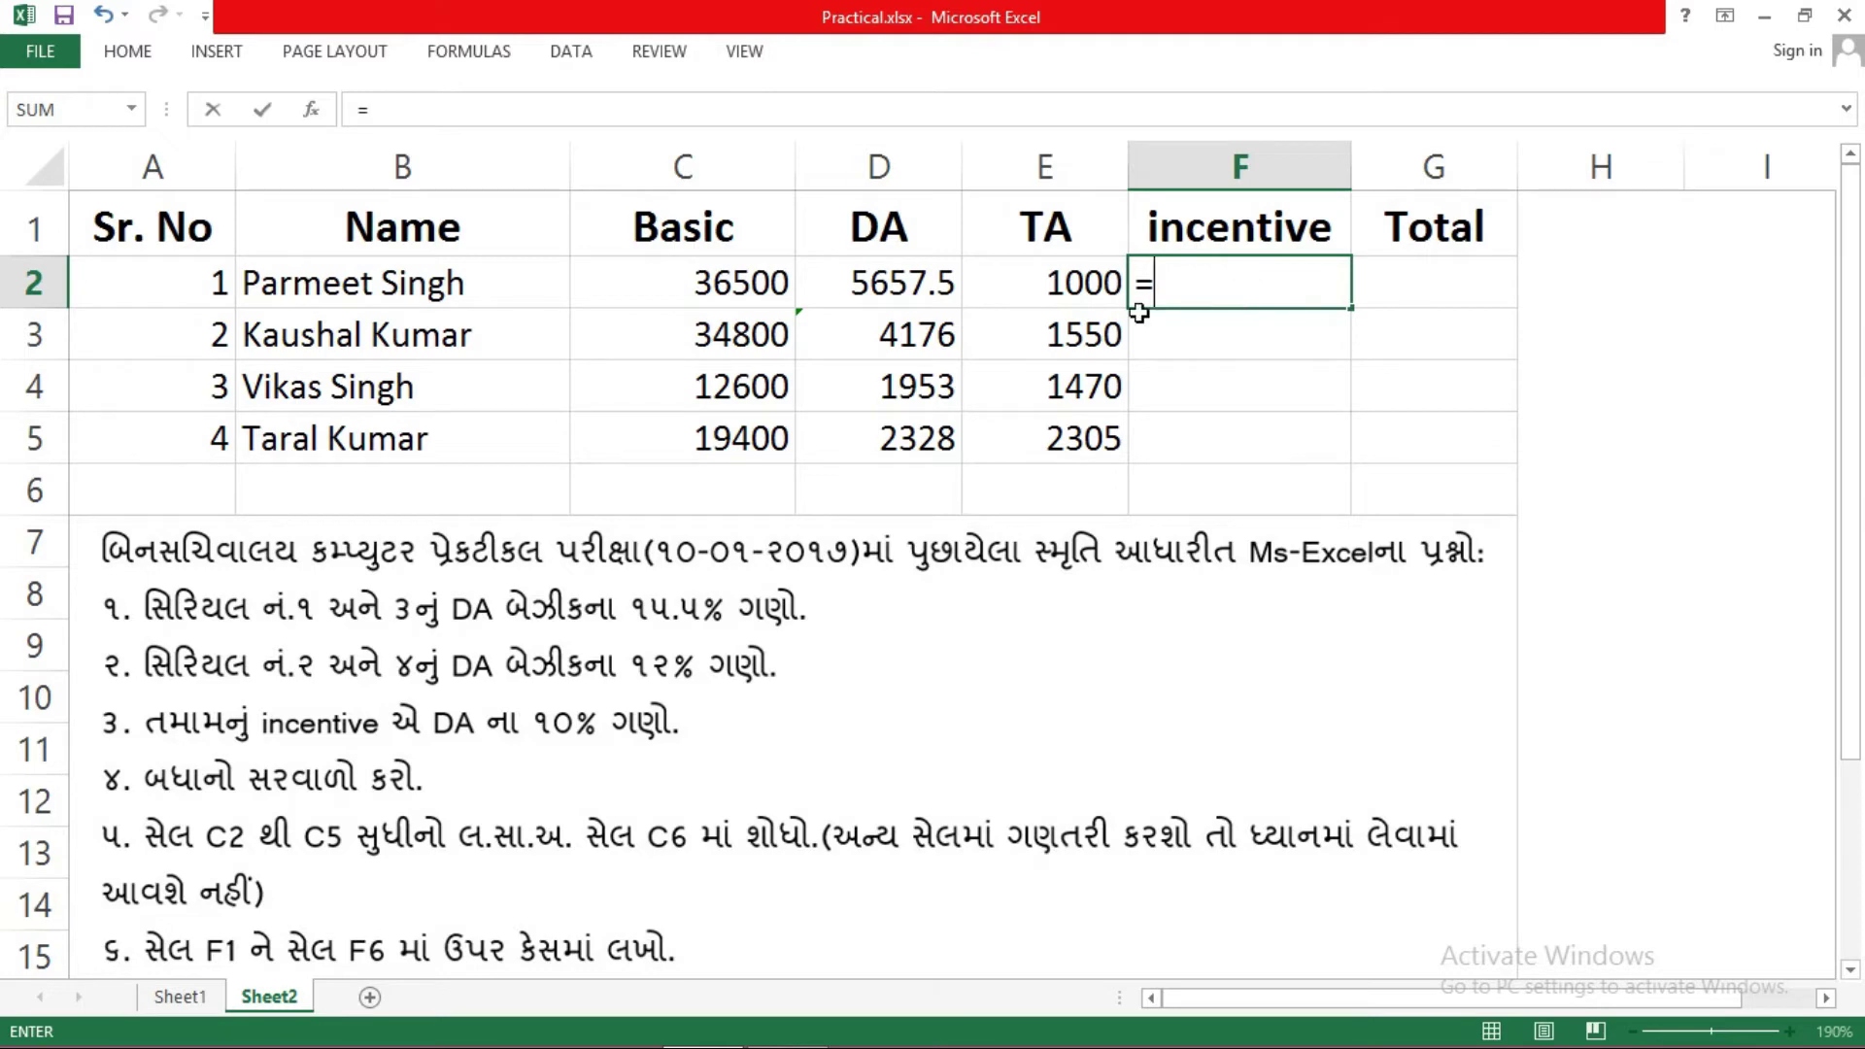
click(899, 290)
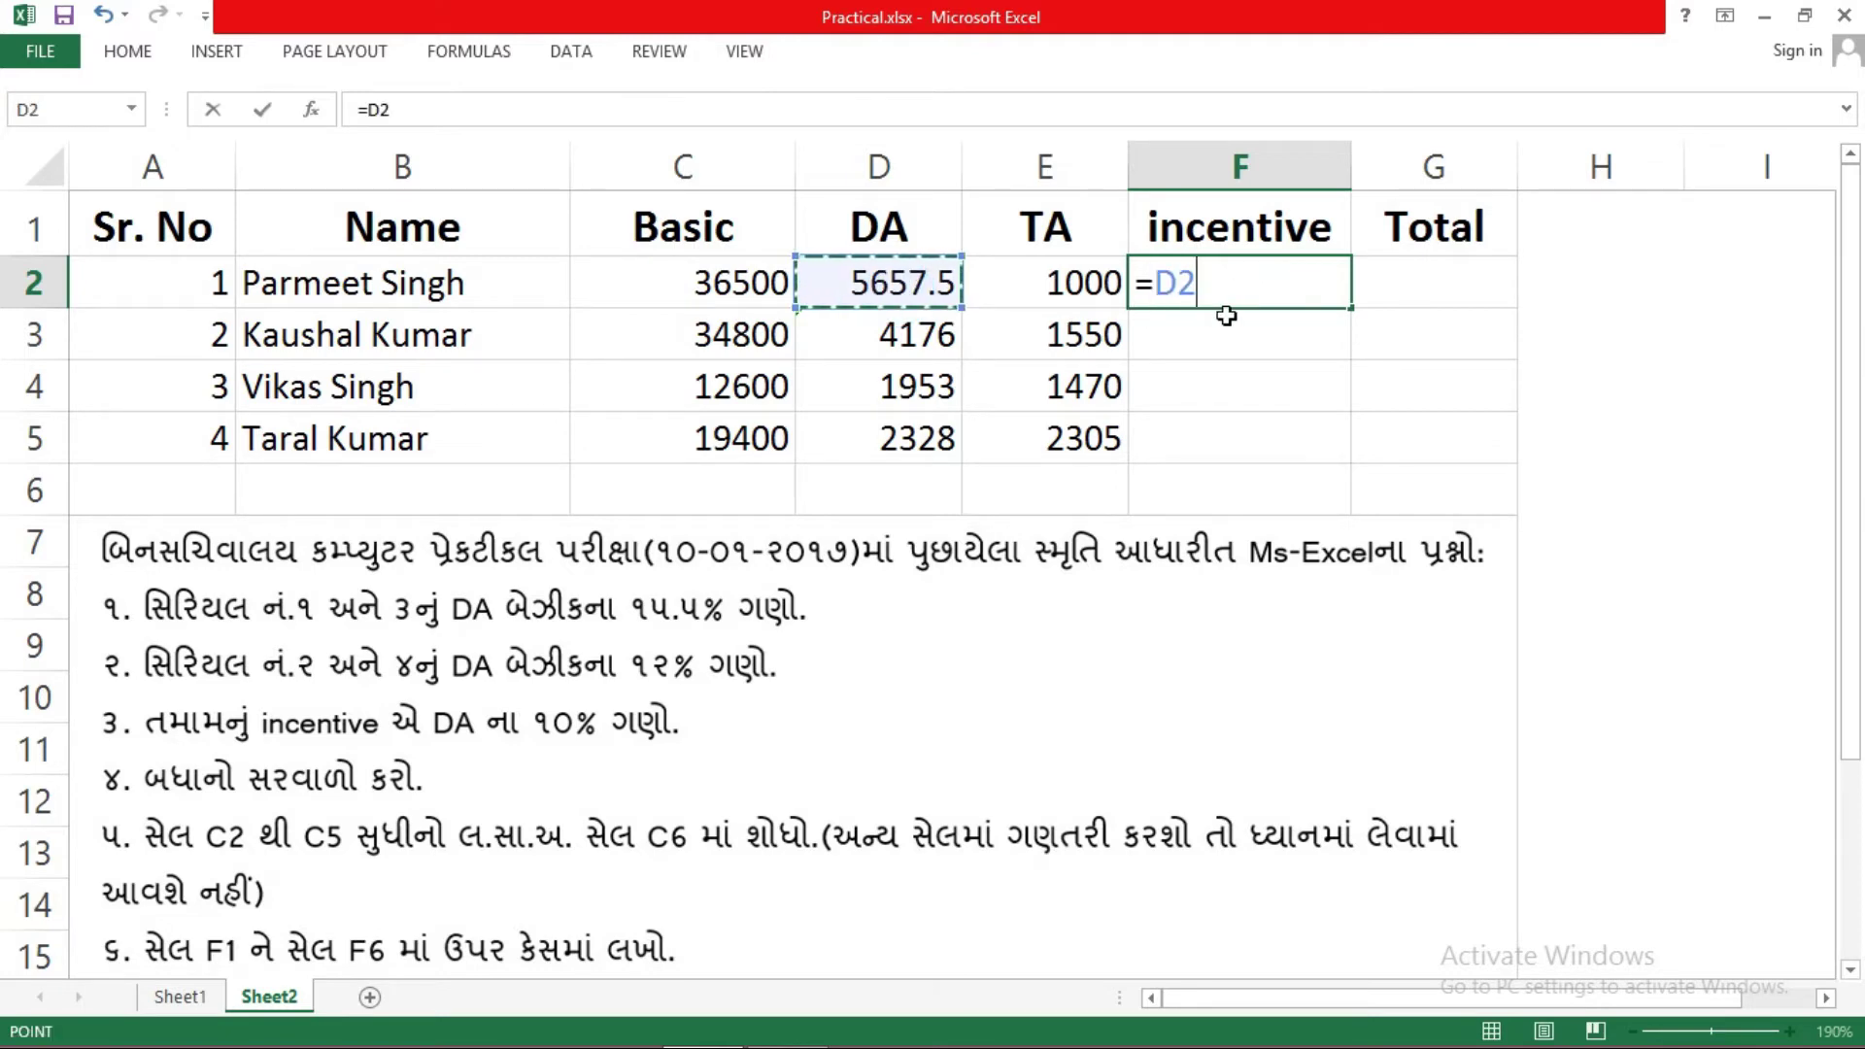
text(*10)
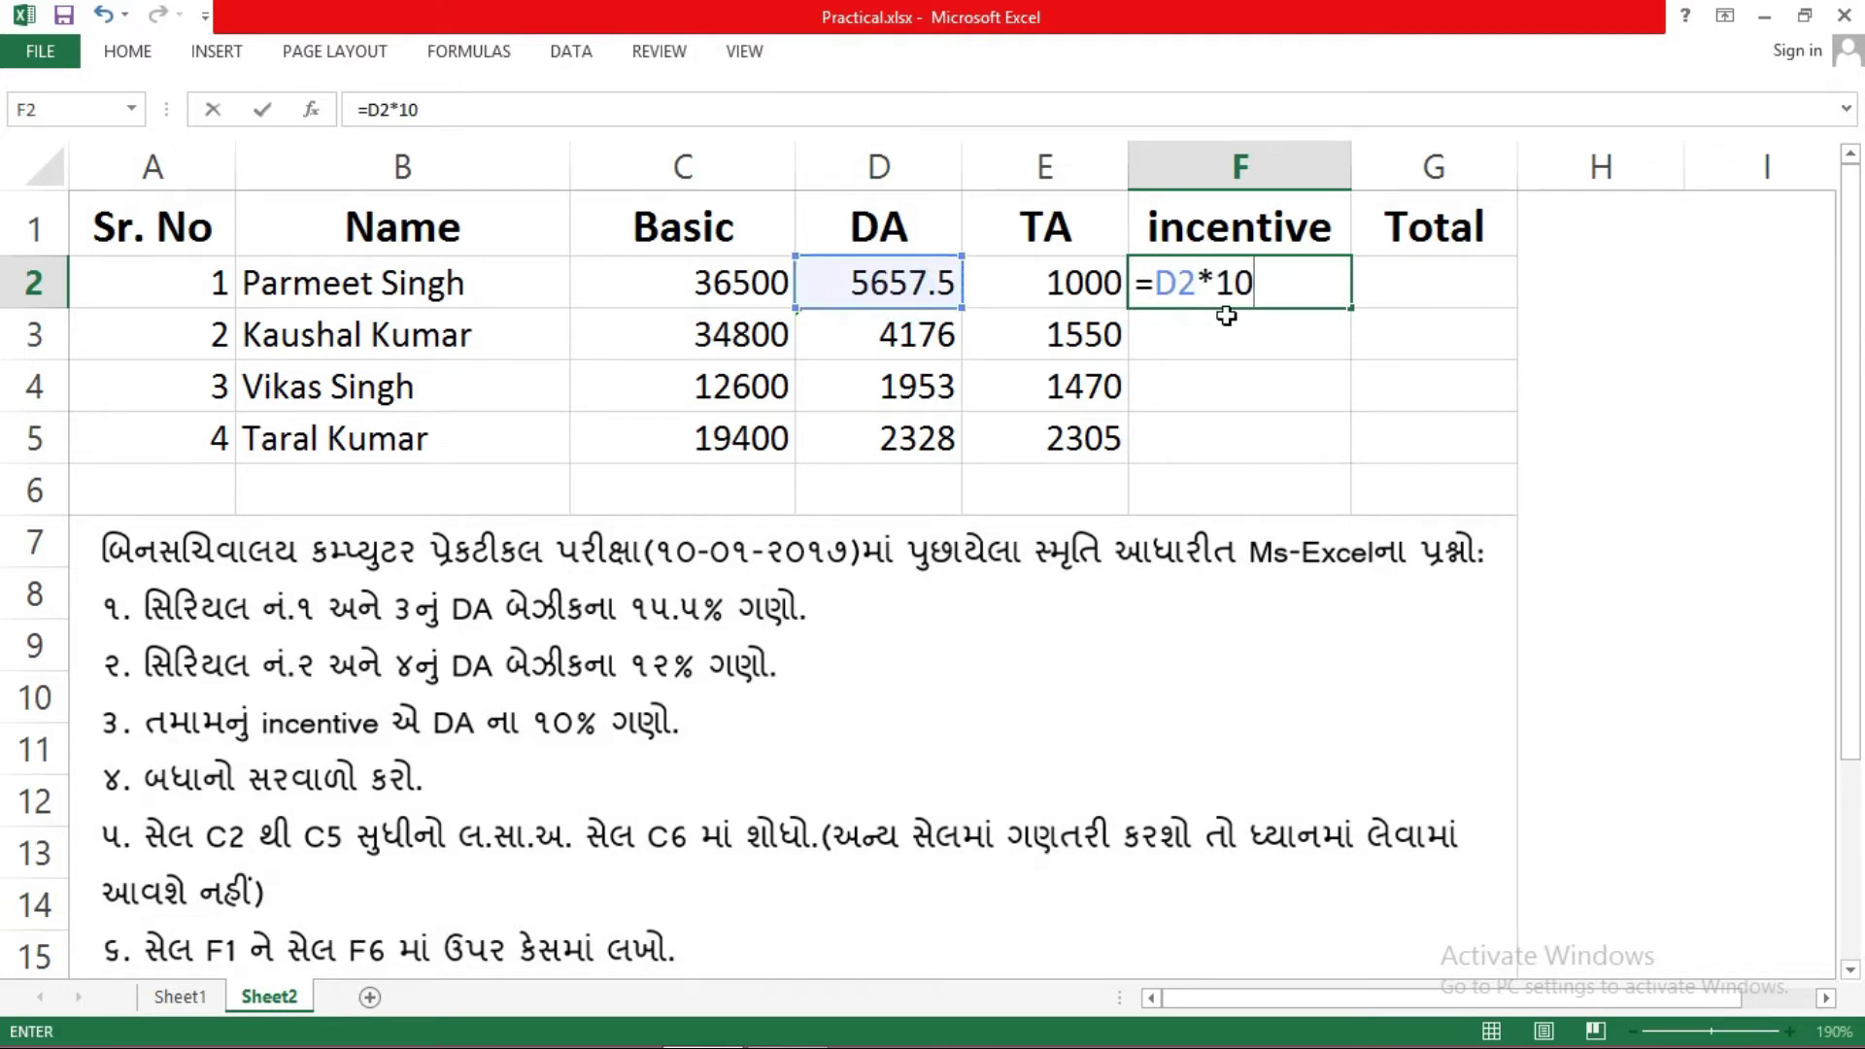
text(%)
key(Return)
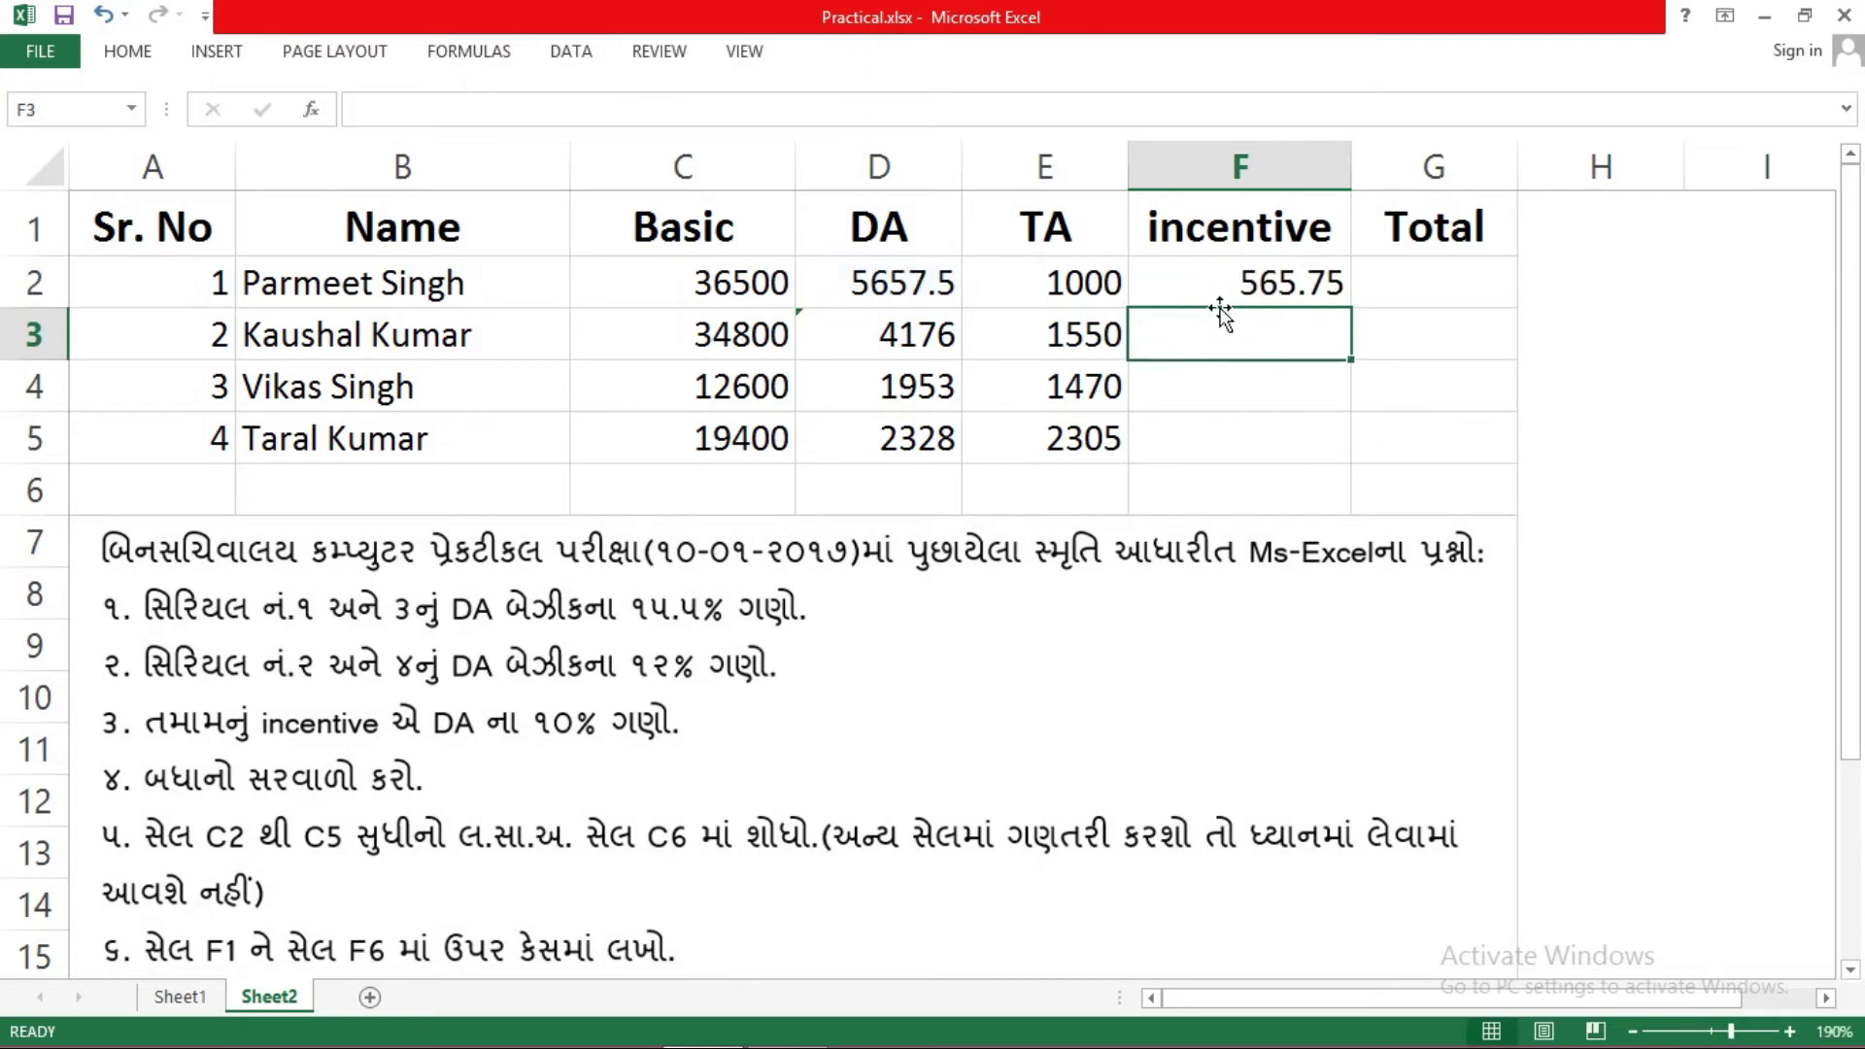
click(1305, 289)
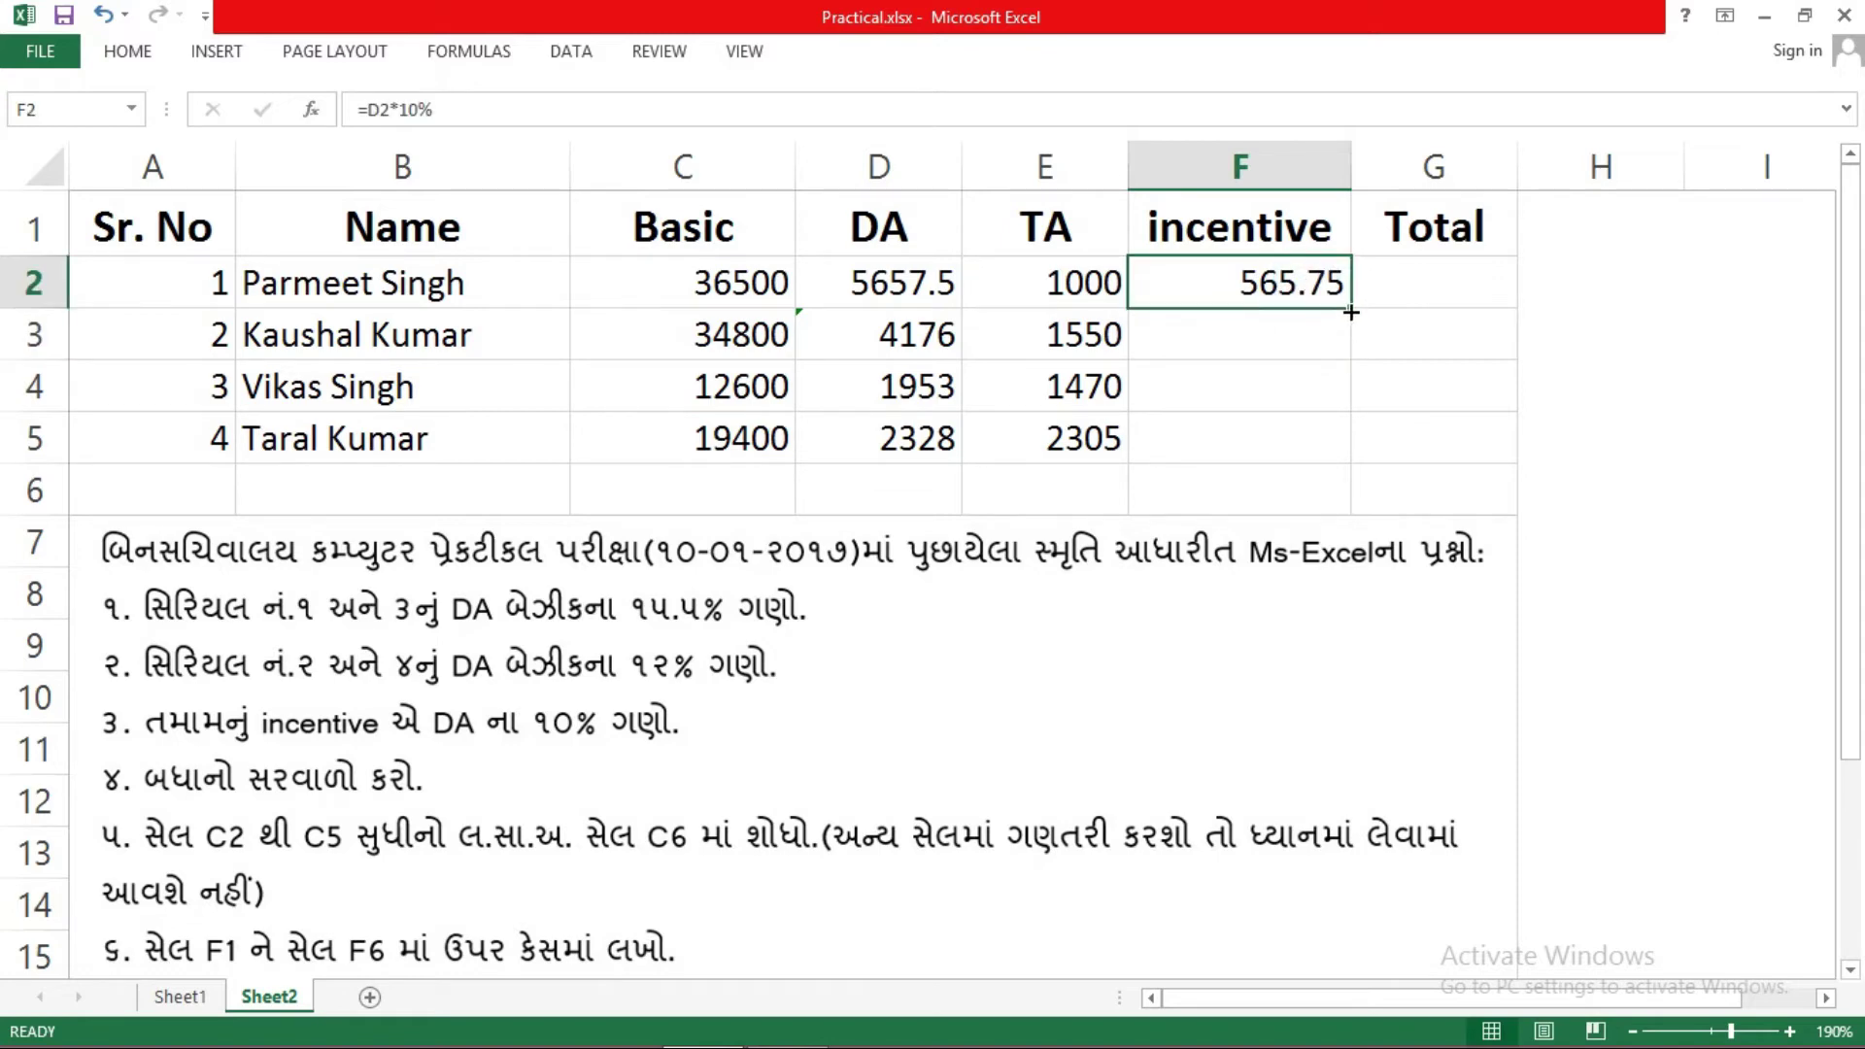
drag(1351, 312, 1339, 450)
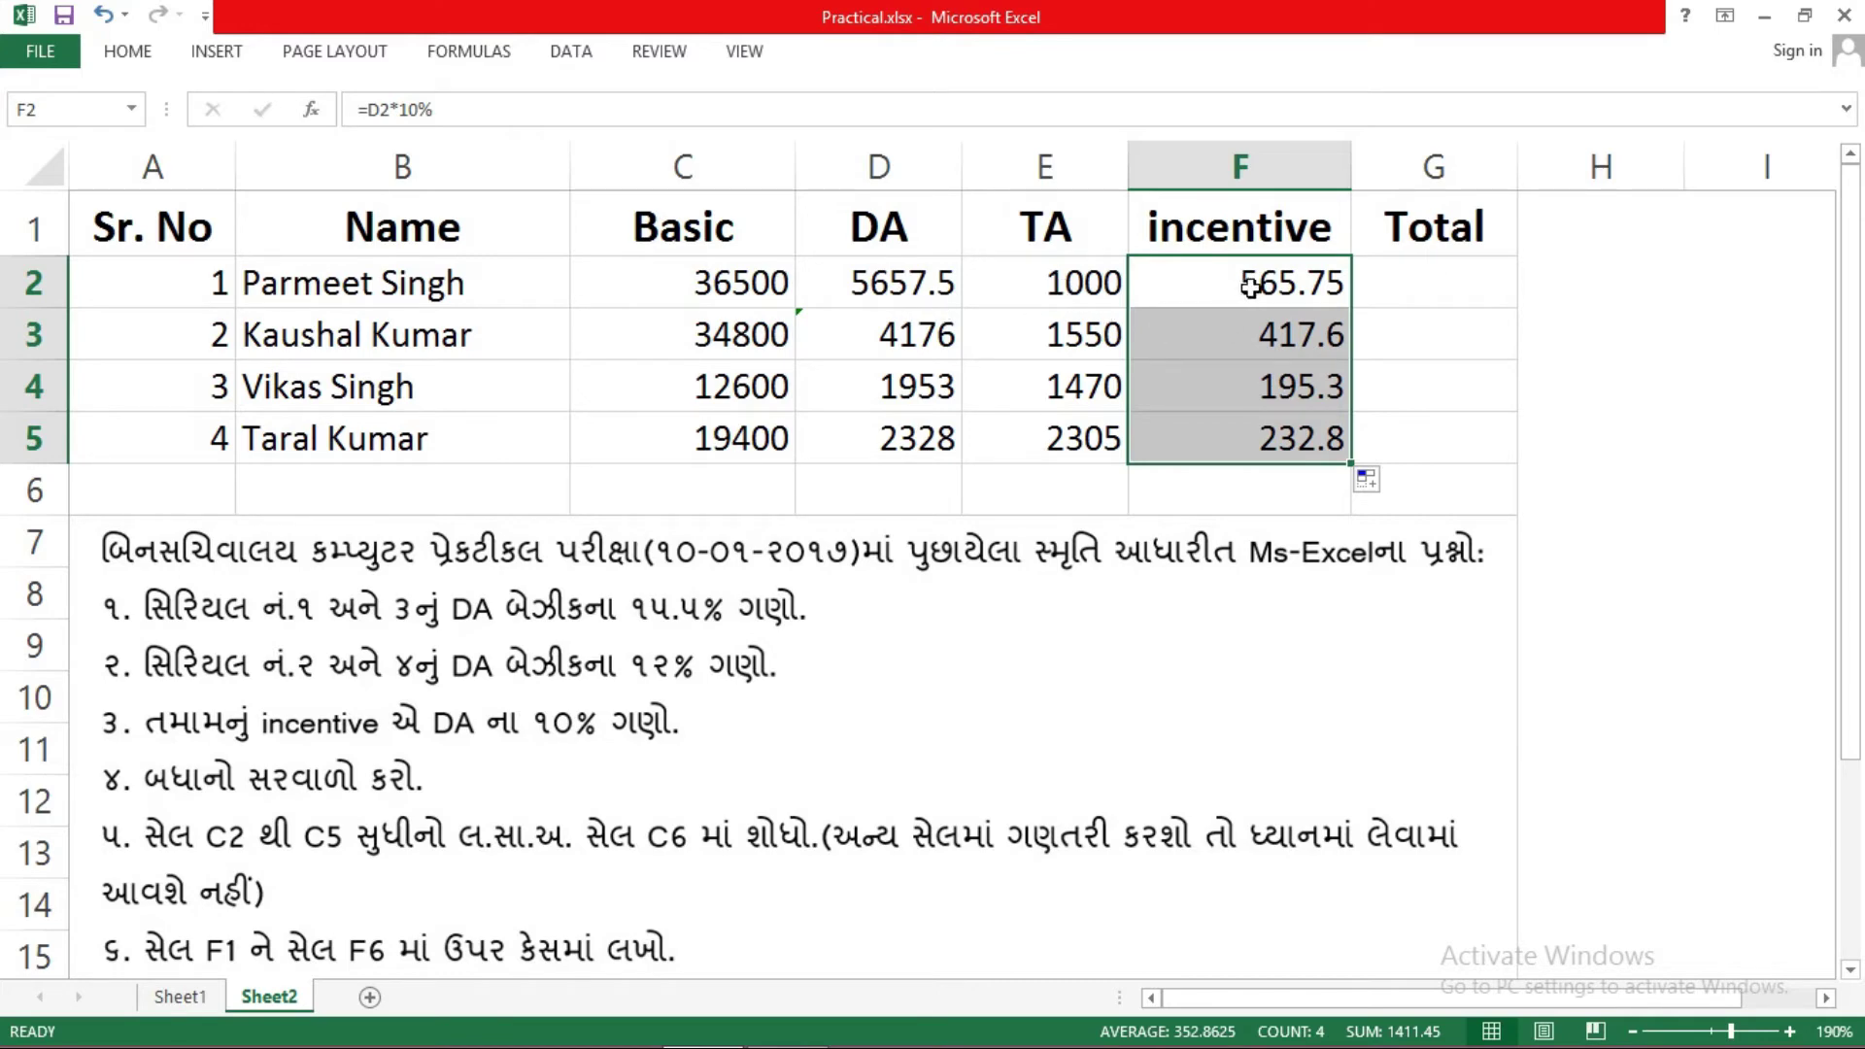
- Total the Basic, DA, TA and incentive of serial number 1 in cell G2 with =sum(C2:F2)
click(1401, 284)
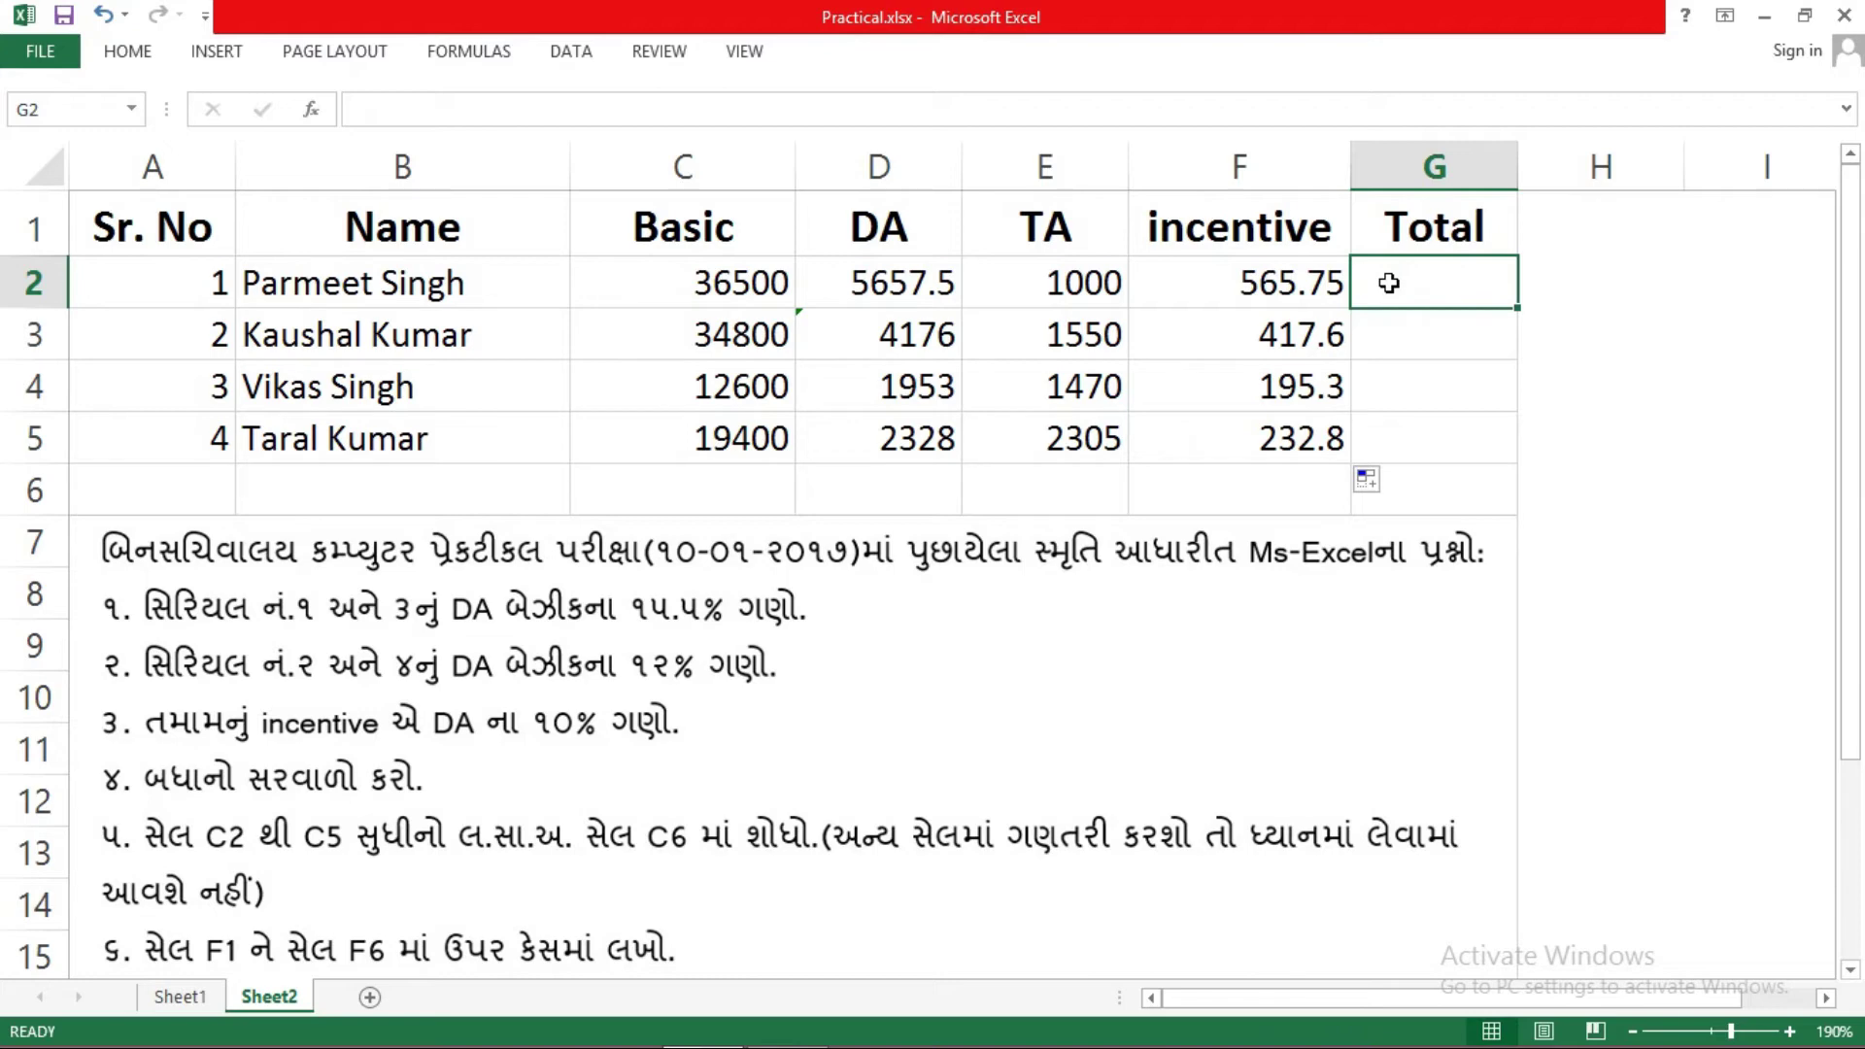
text(=)
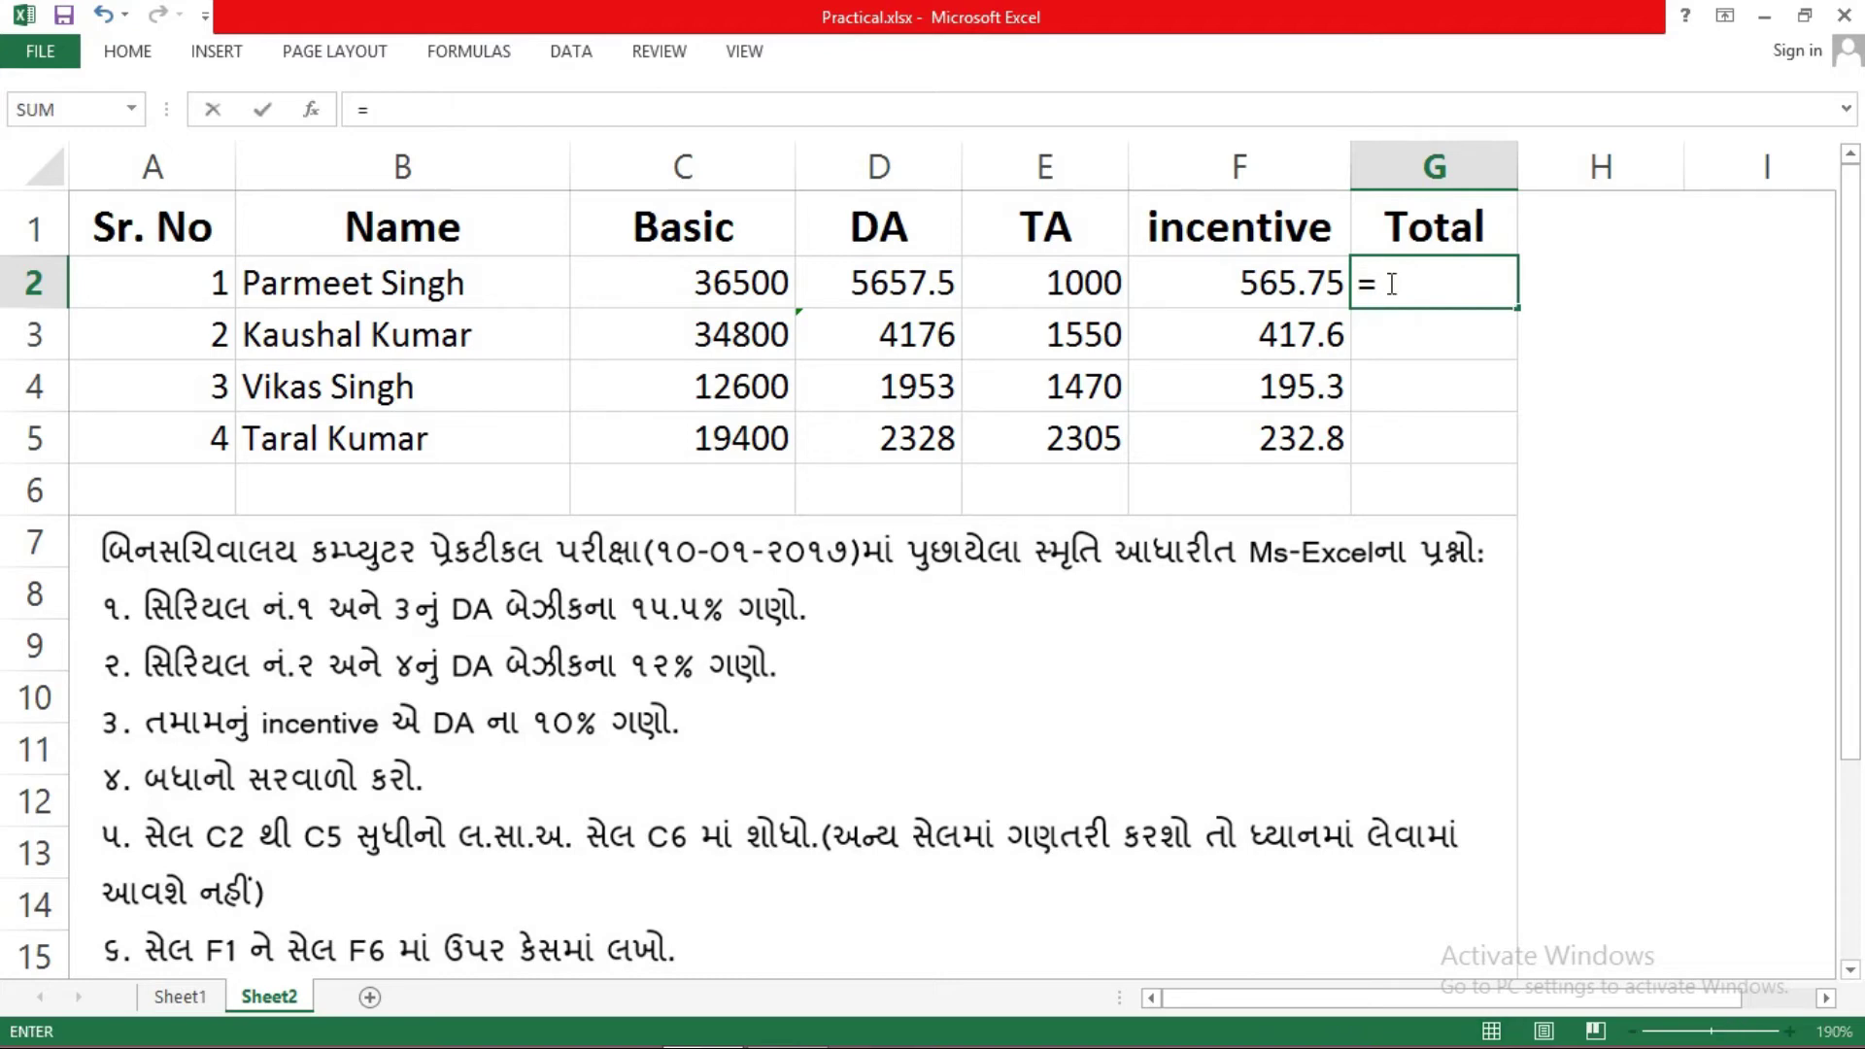
text(sum)
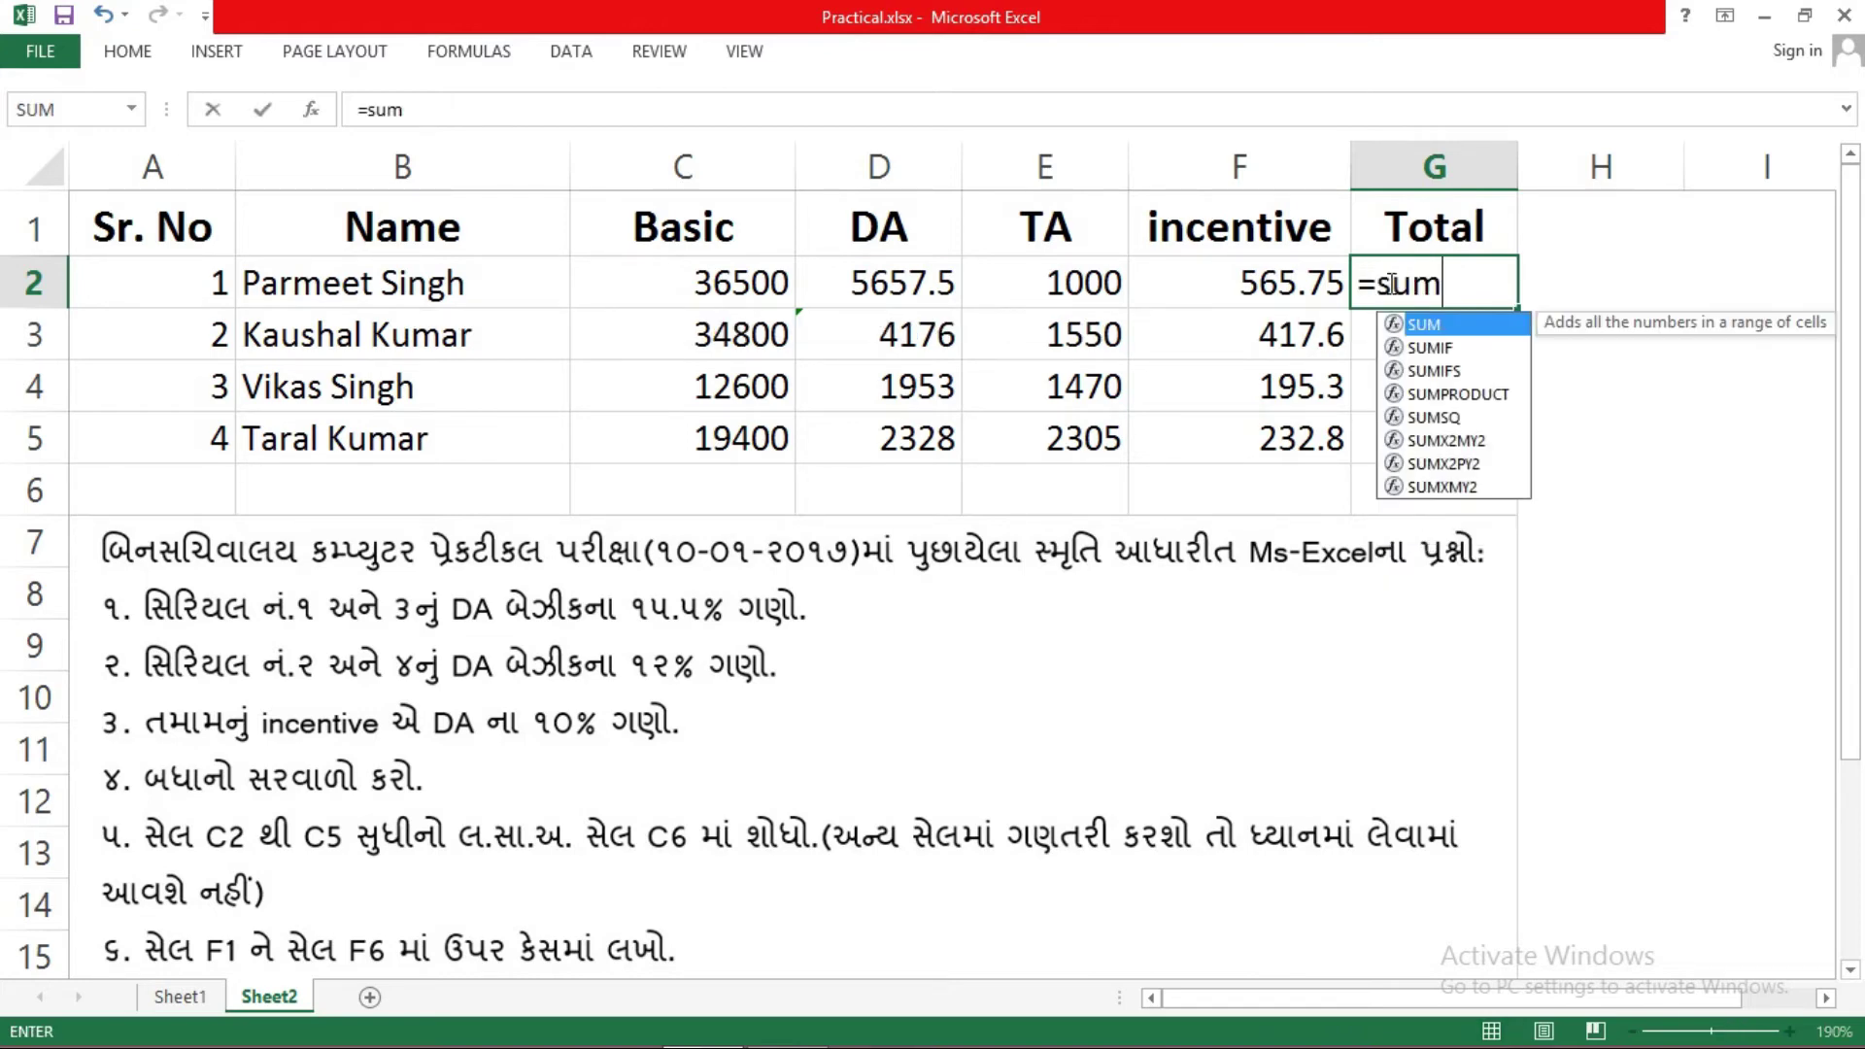
text(()
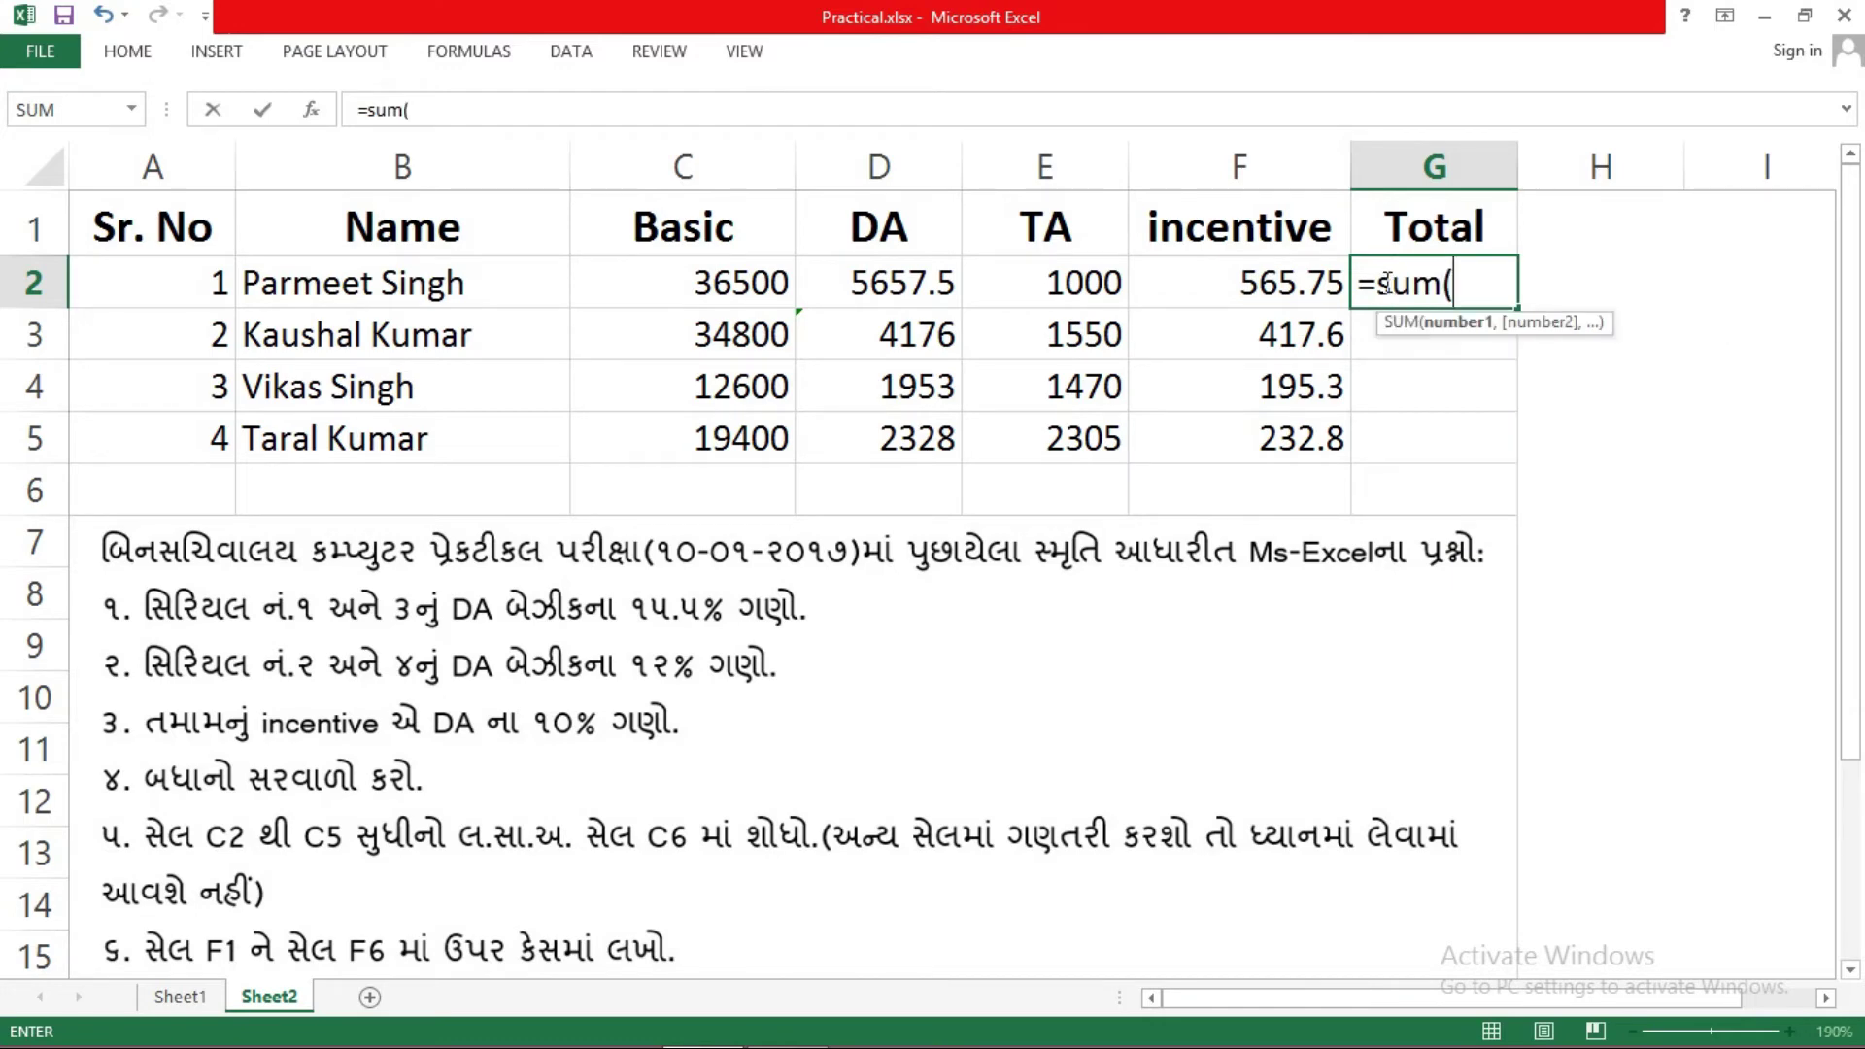
drag(712, 281, 1318, 299)
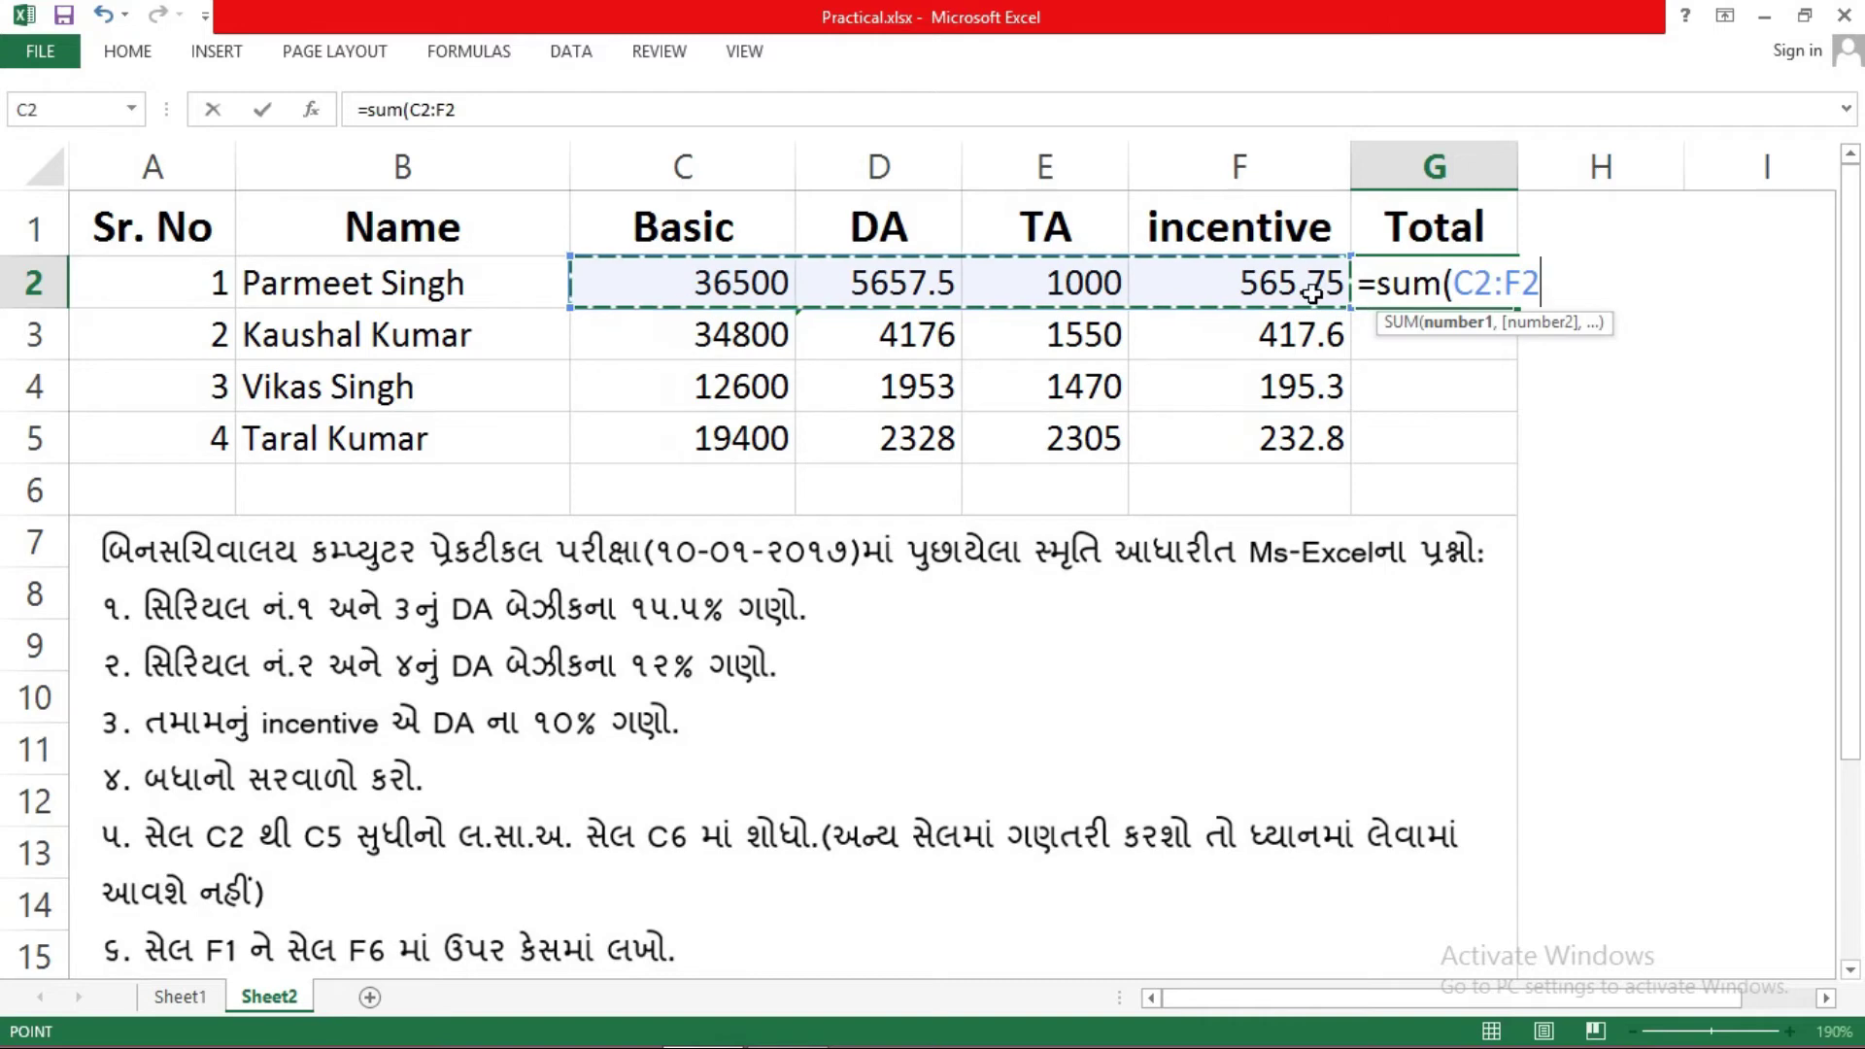
text())
key(Return)
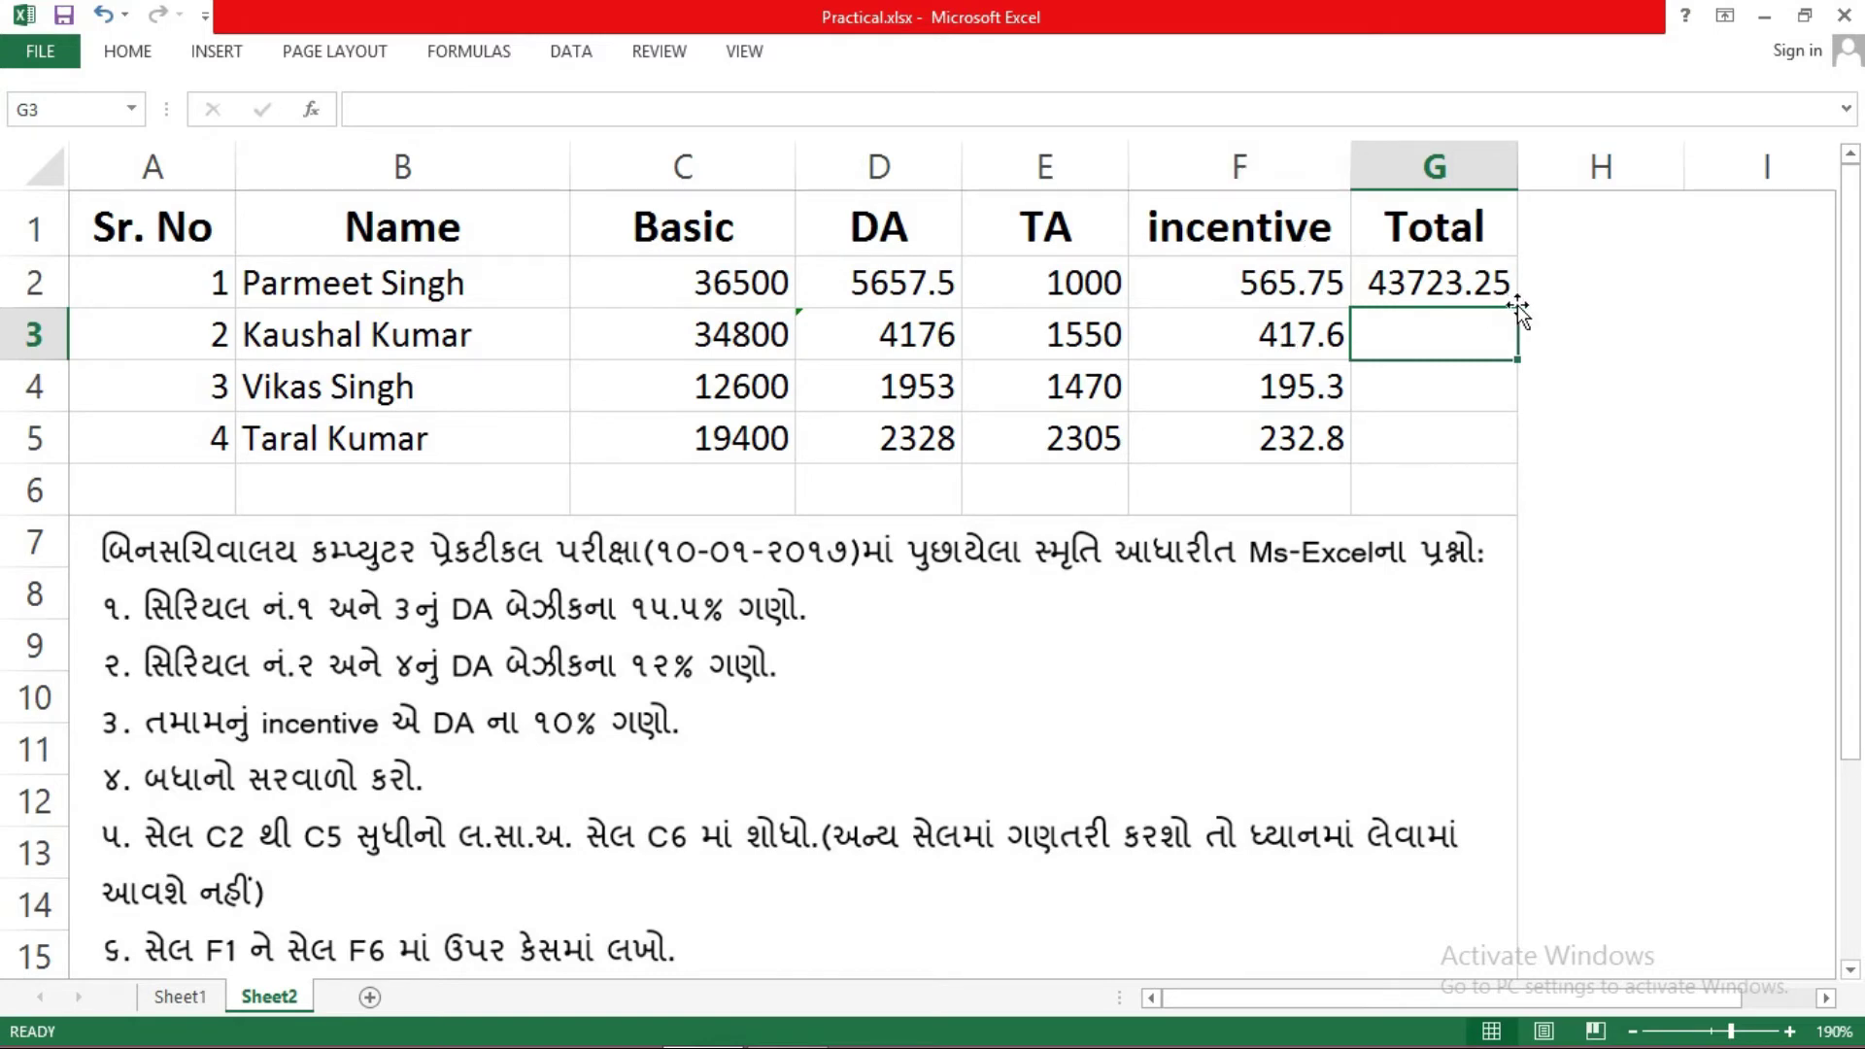
- Fill the total formula in G2 down to G5 for the remaining serial numbers
click(1487, 293)
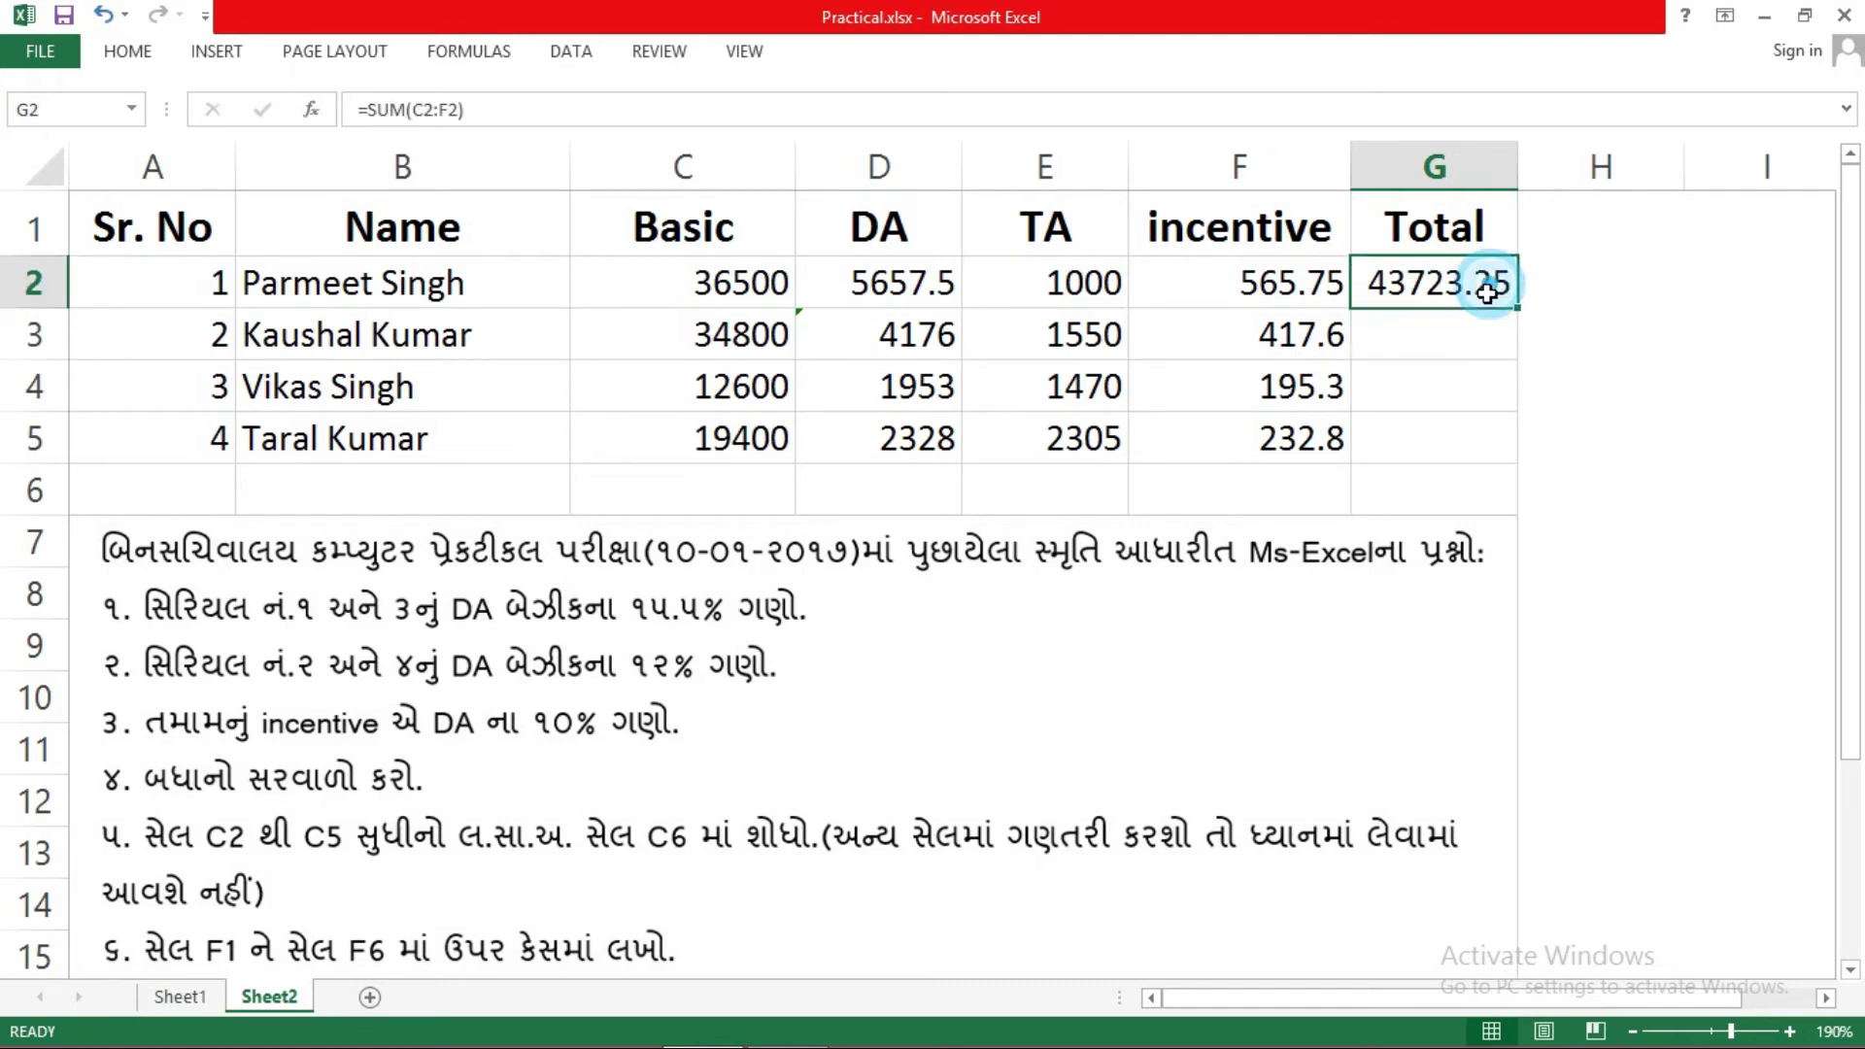
drag(1517, 309, 1487, 444)
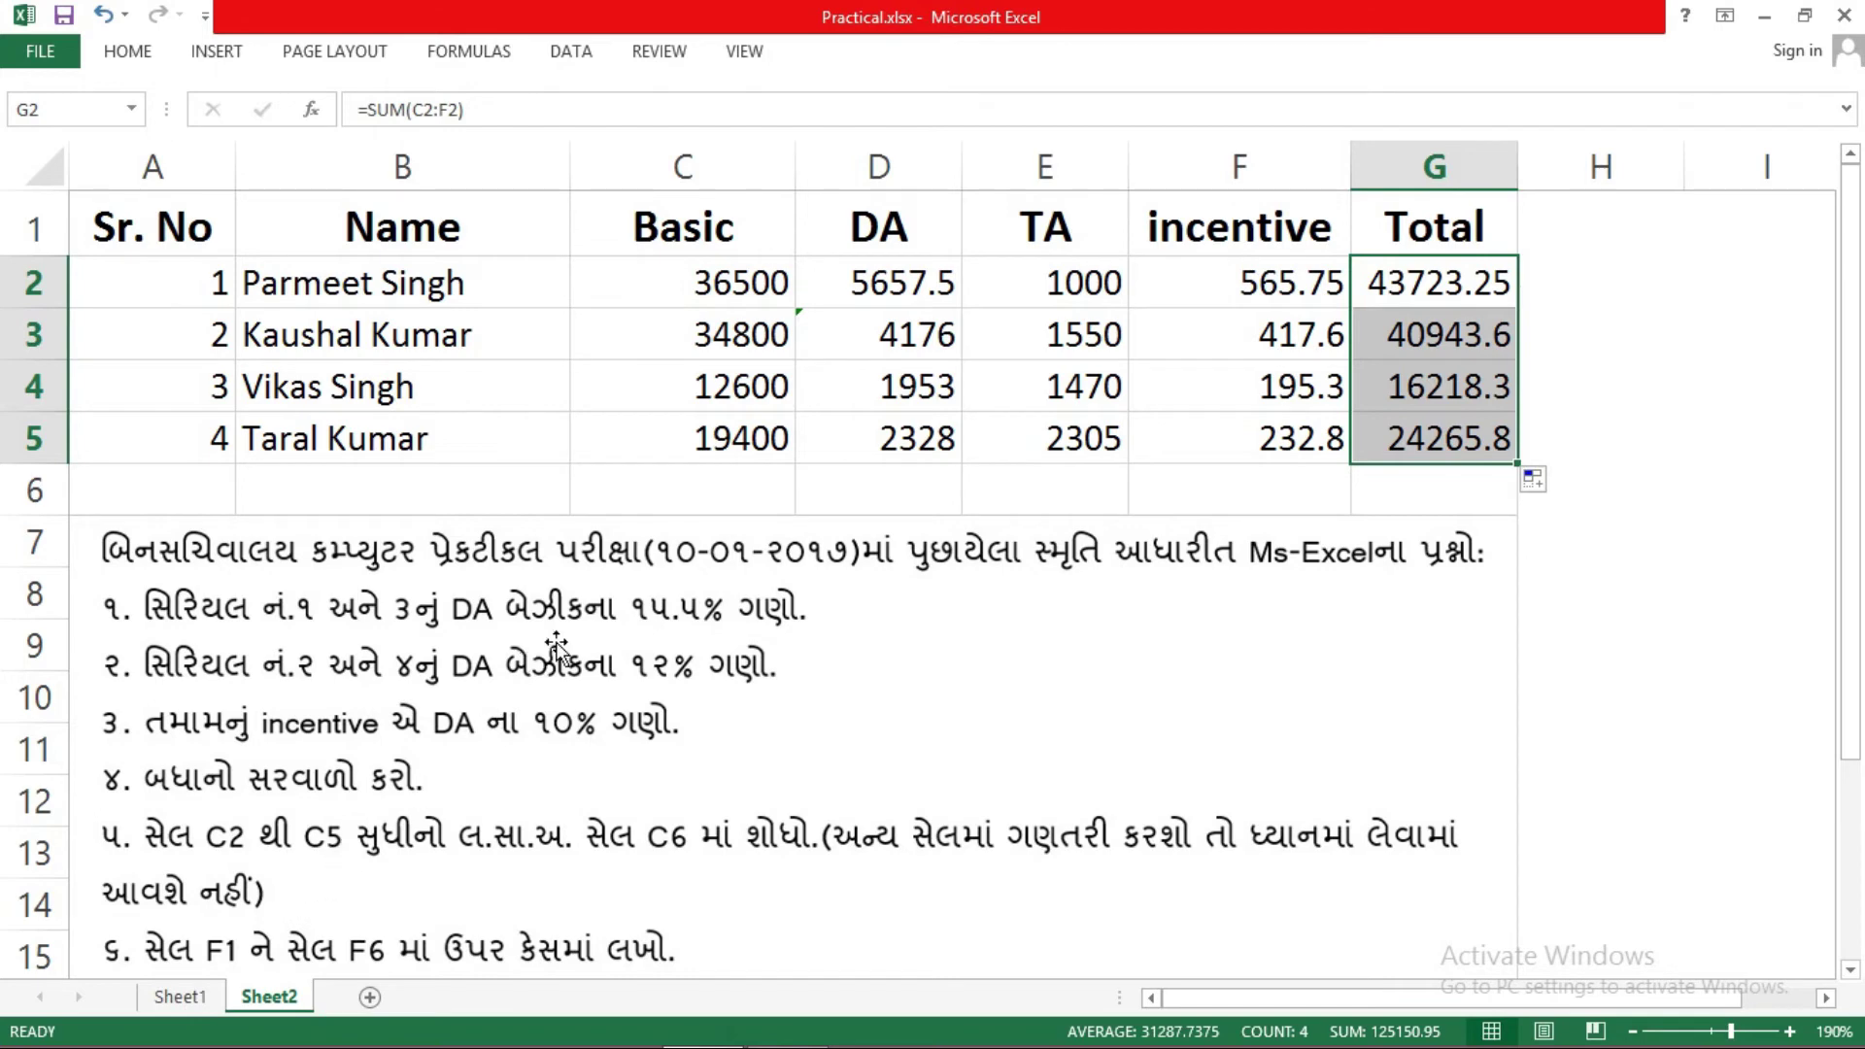
click(662, 525)
click(675, 483)
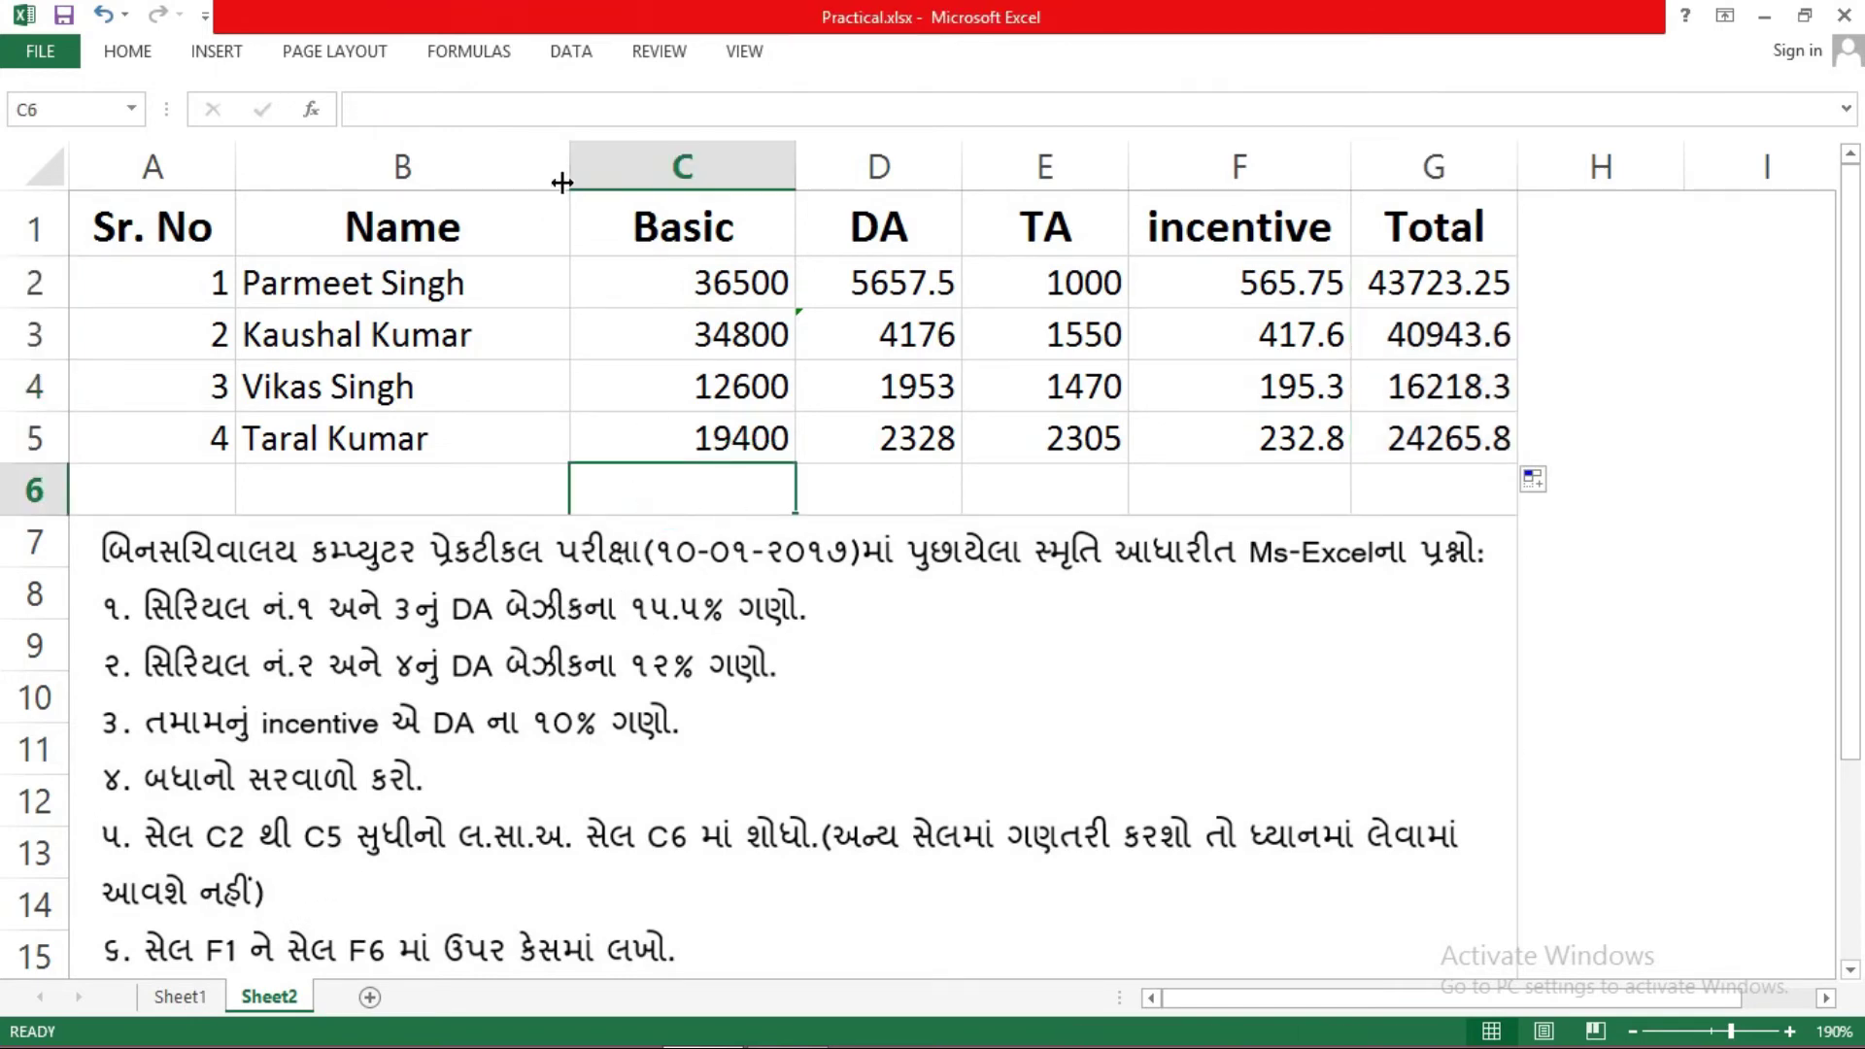
click(627, 491)
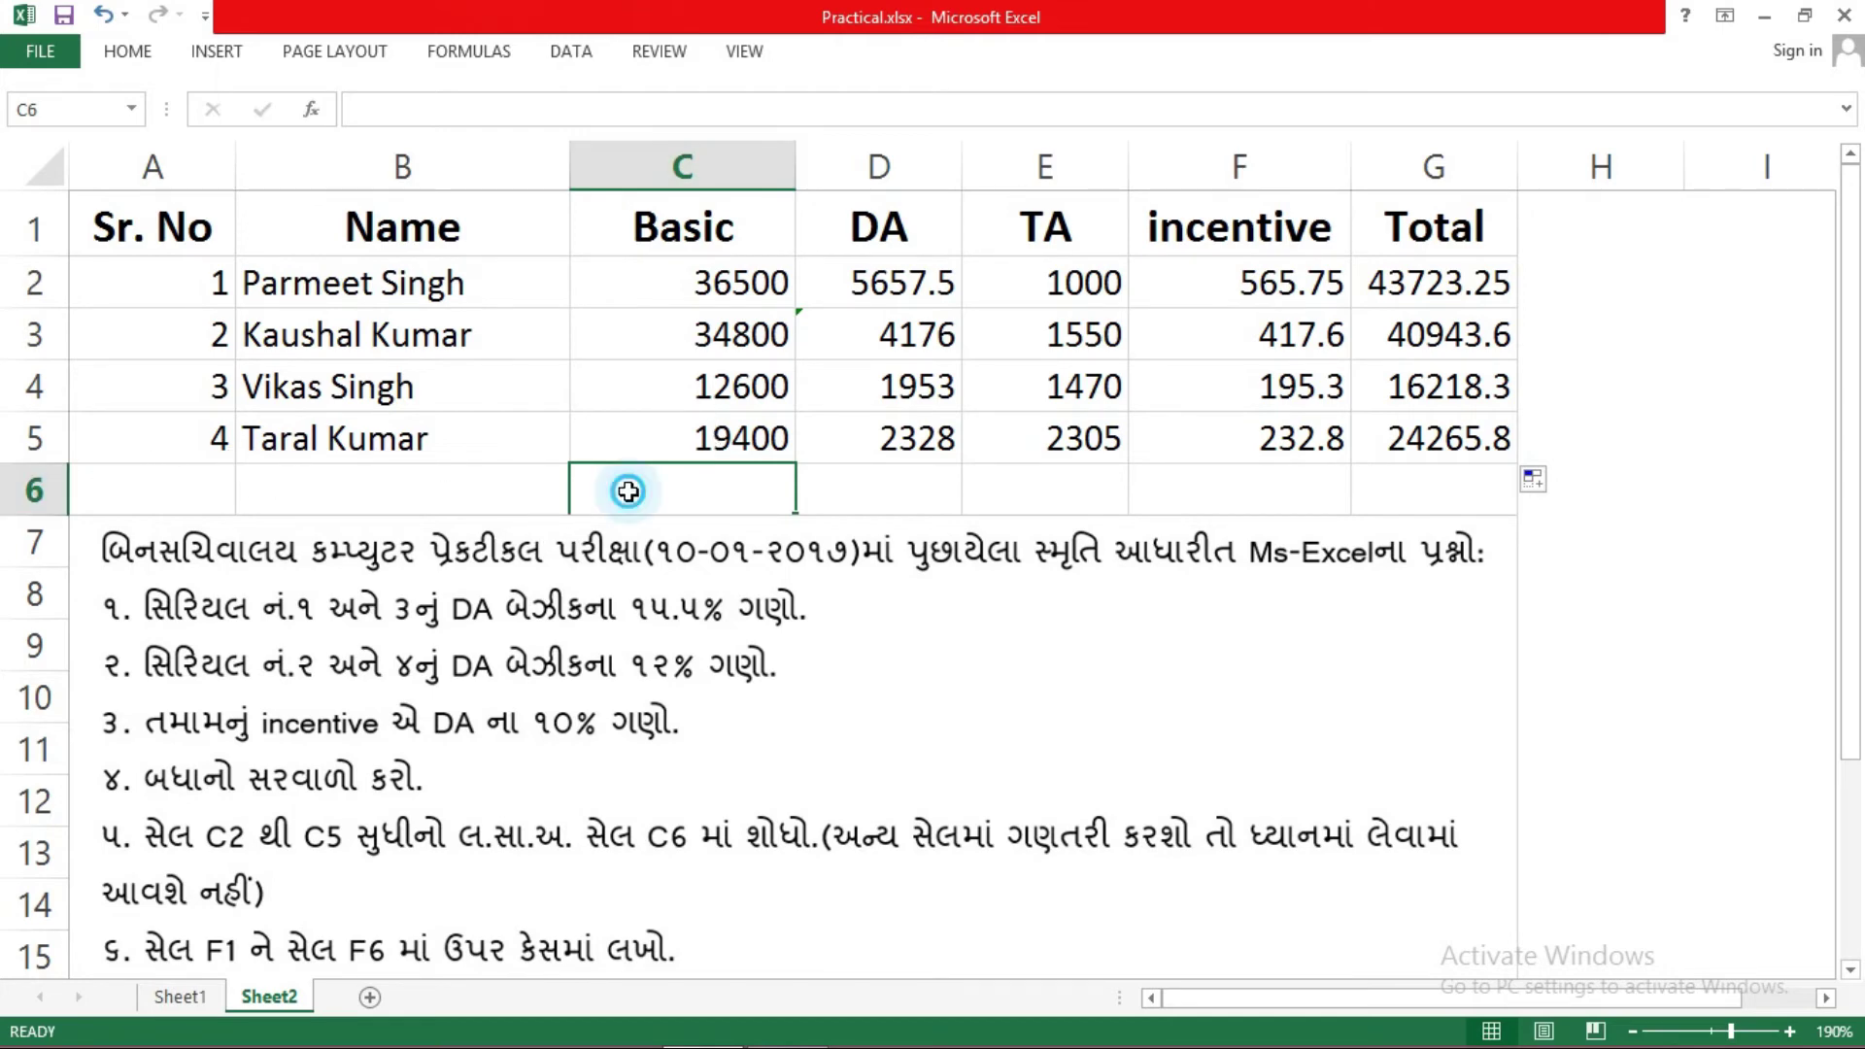
click(903, 499)
click(995, 495)
click(1196, 492)
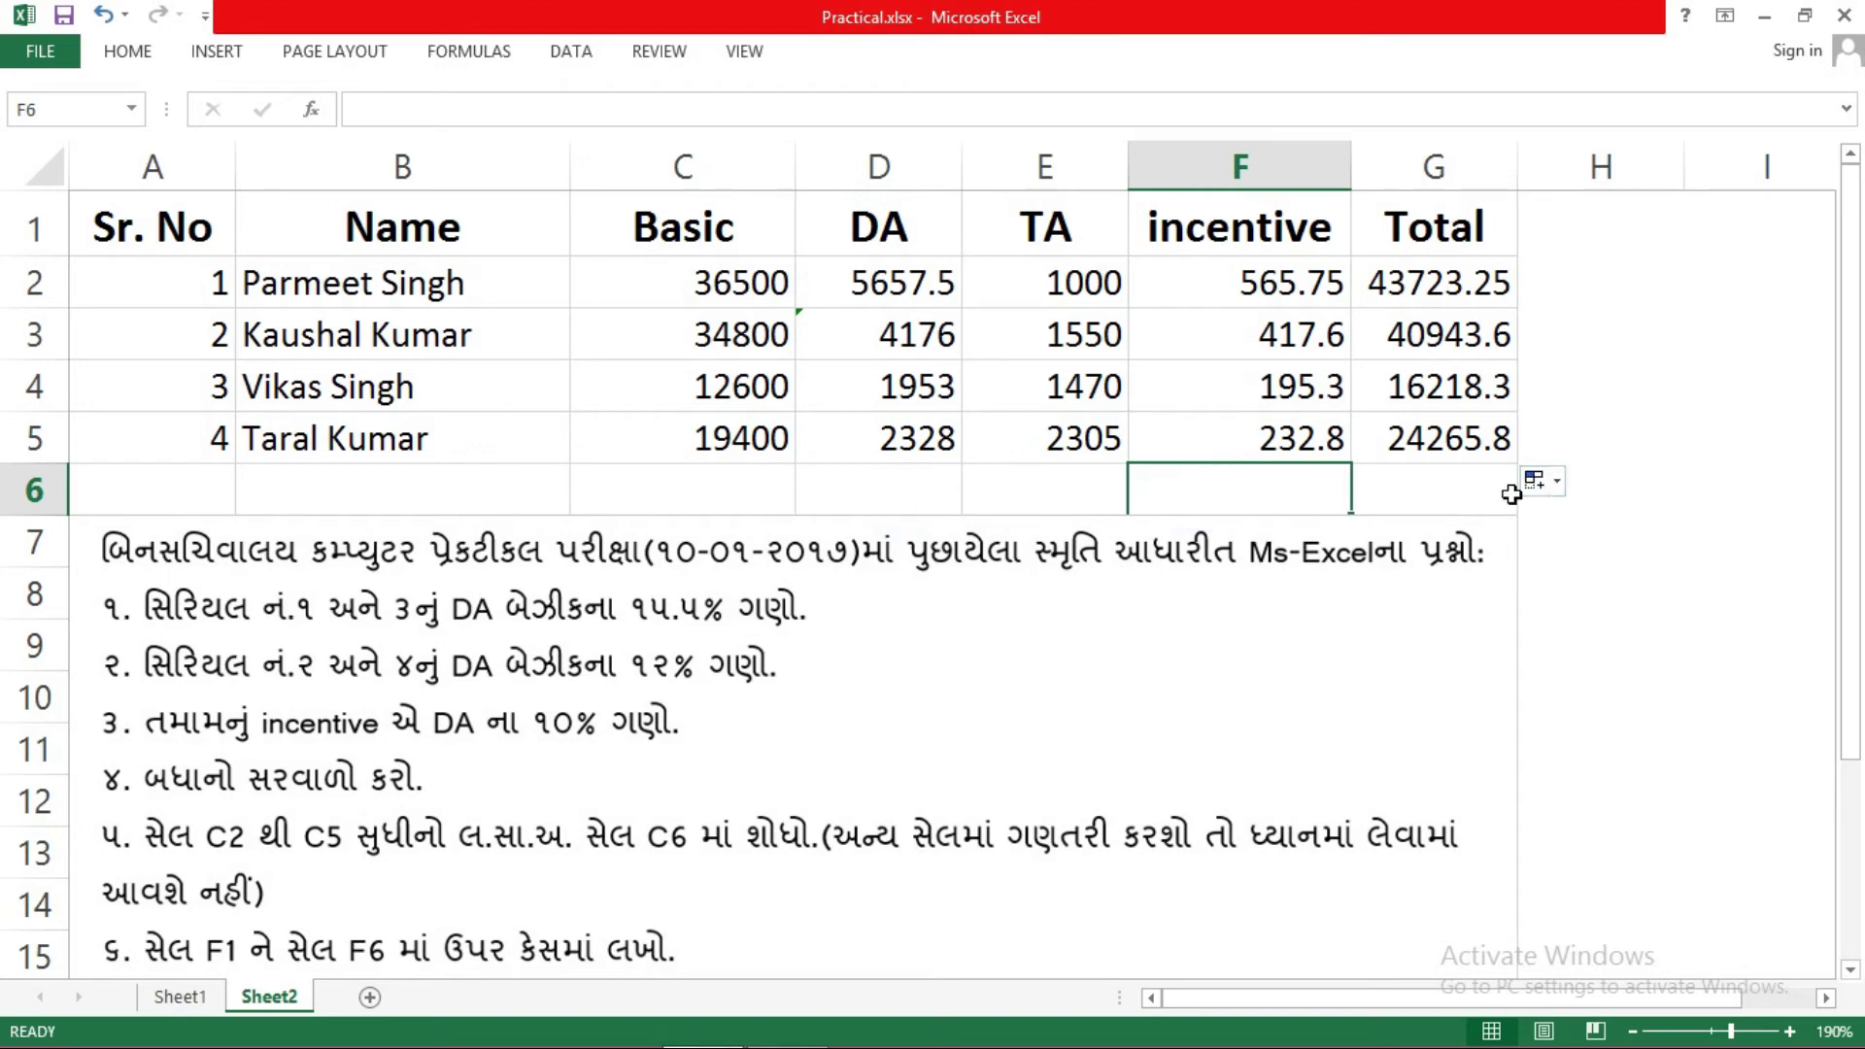
click(1447, 501)
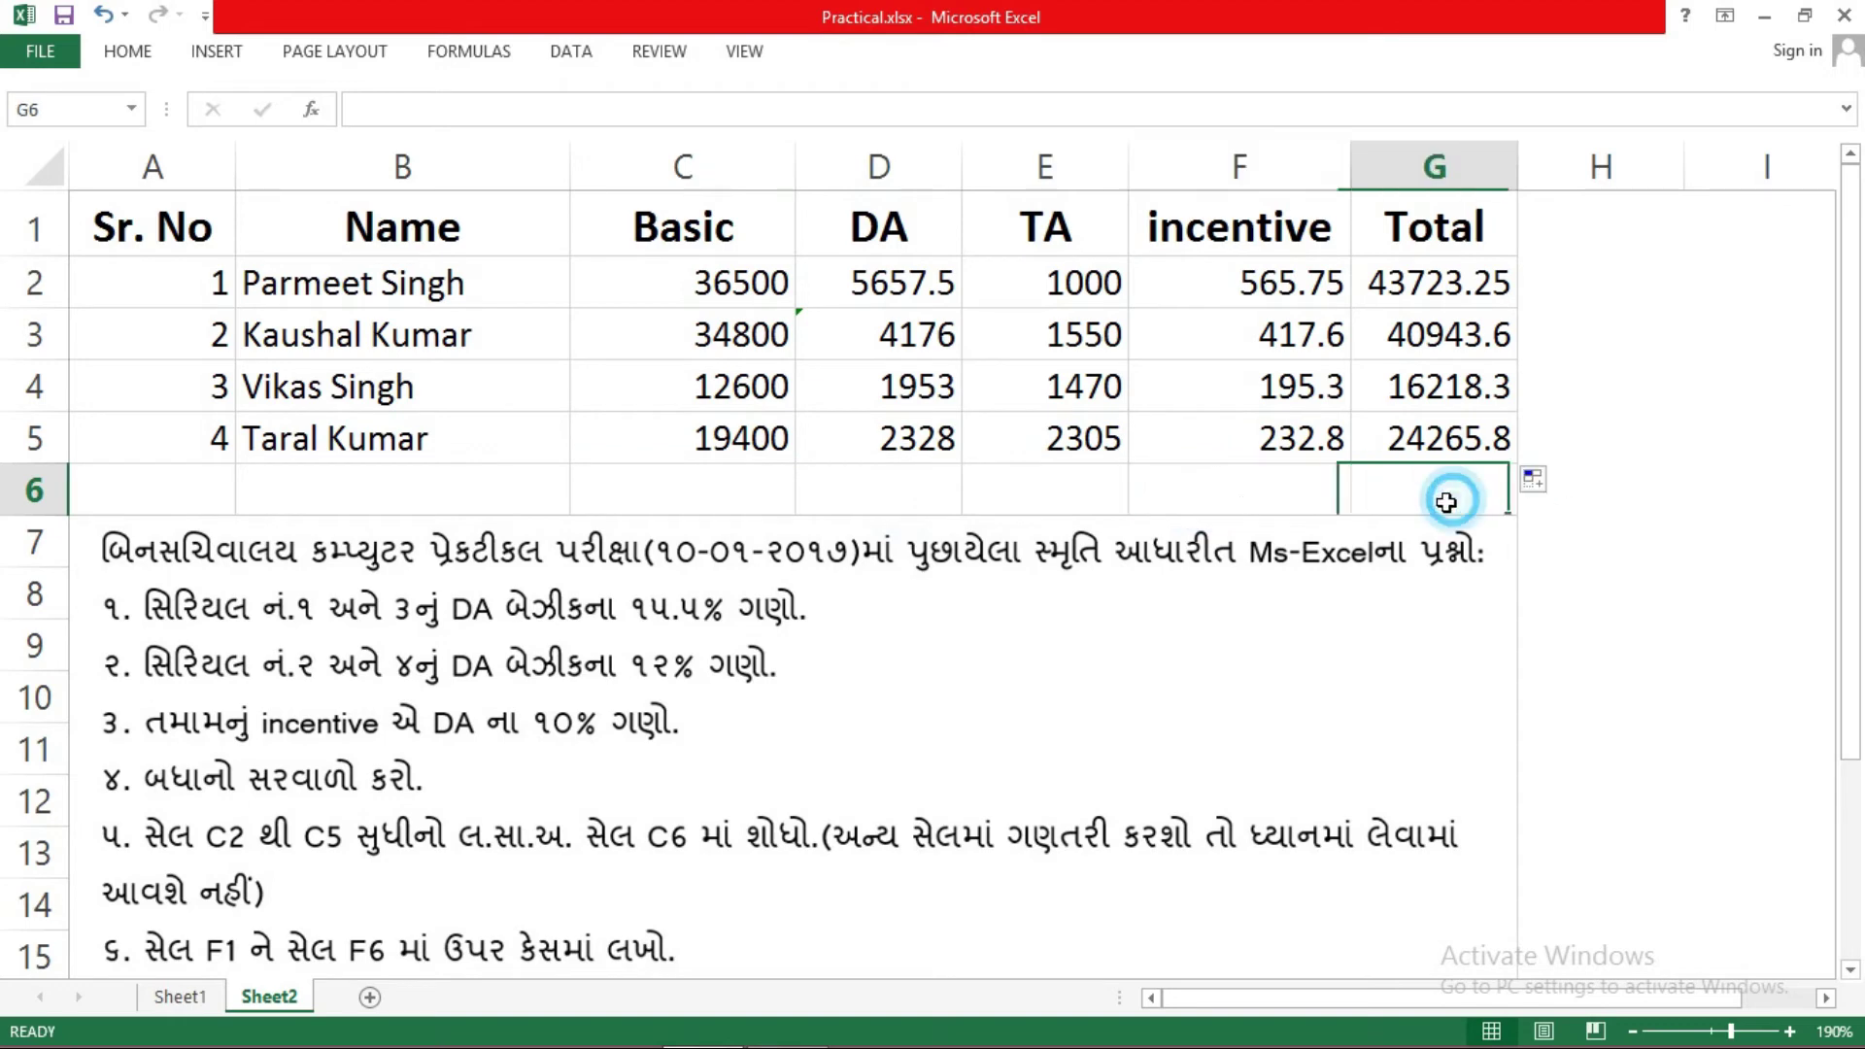
- Calculate the least common multiple of the Basic values in cell C6 with the formula =lcm(C2:C5)
click(771, 497)
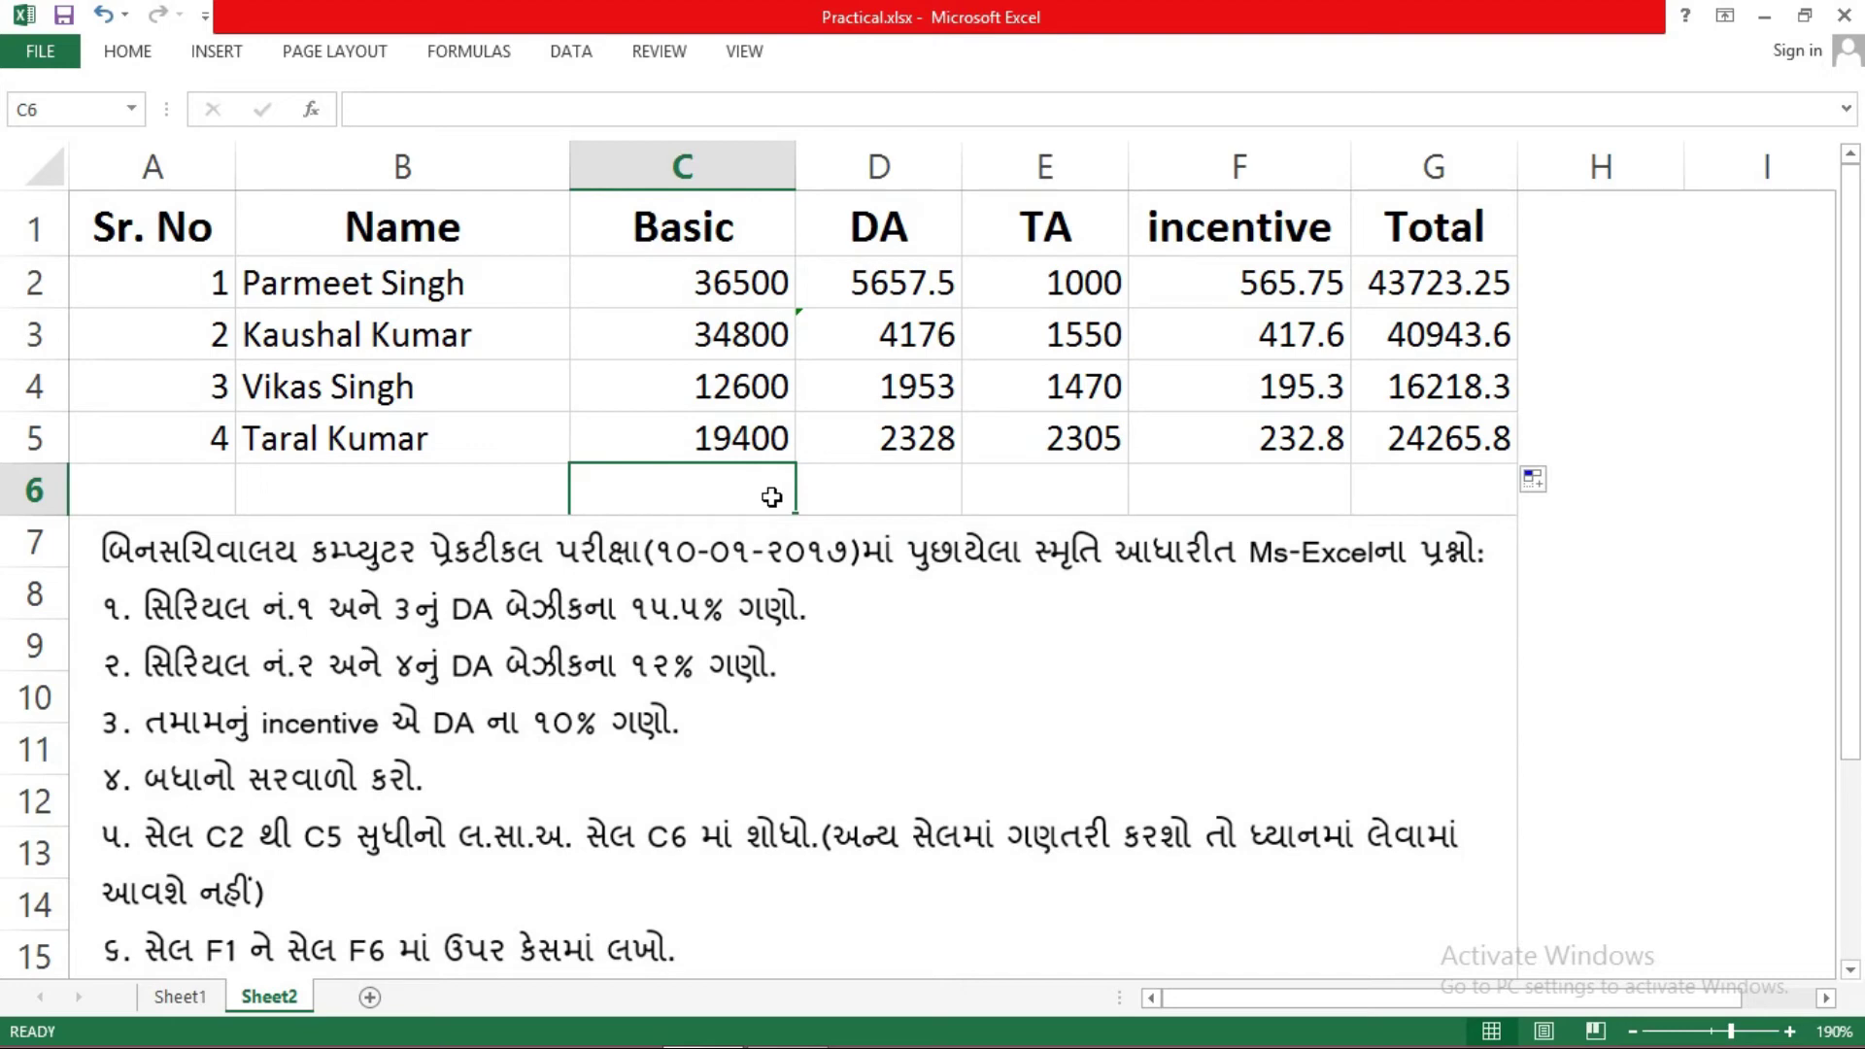
text(=lcm)
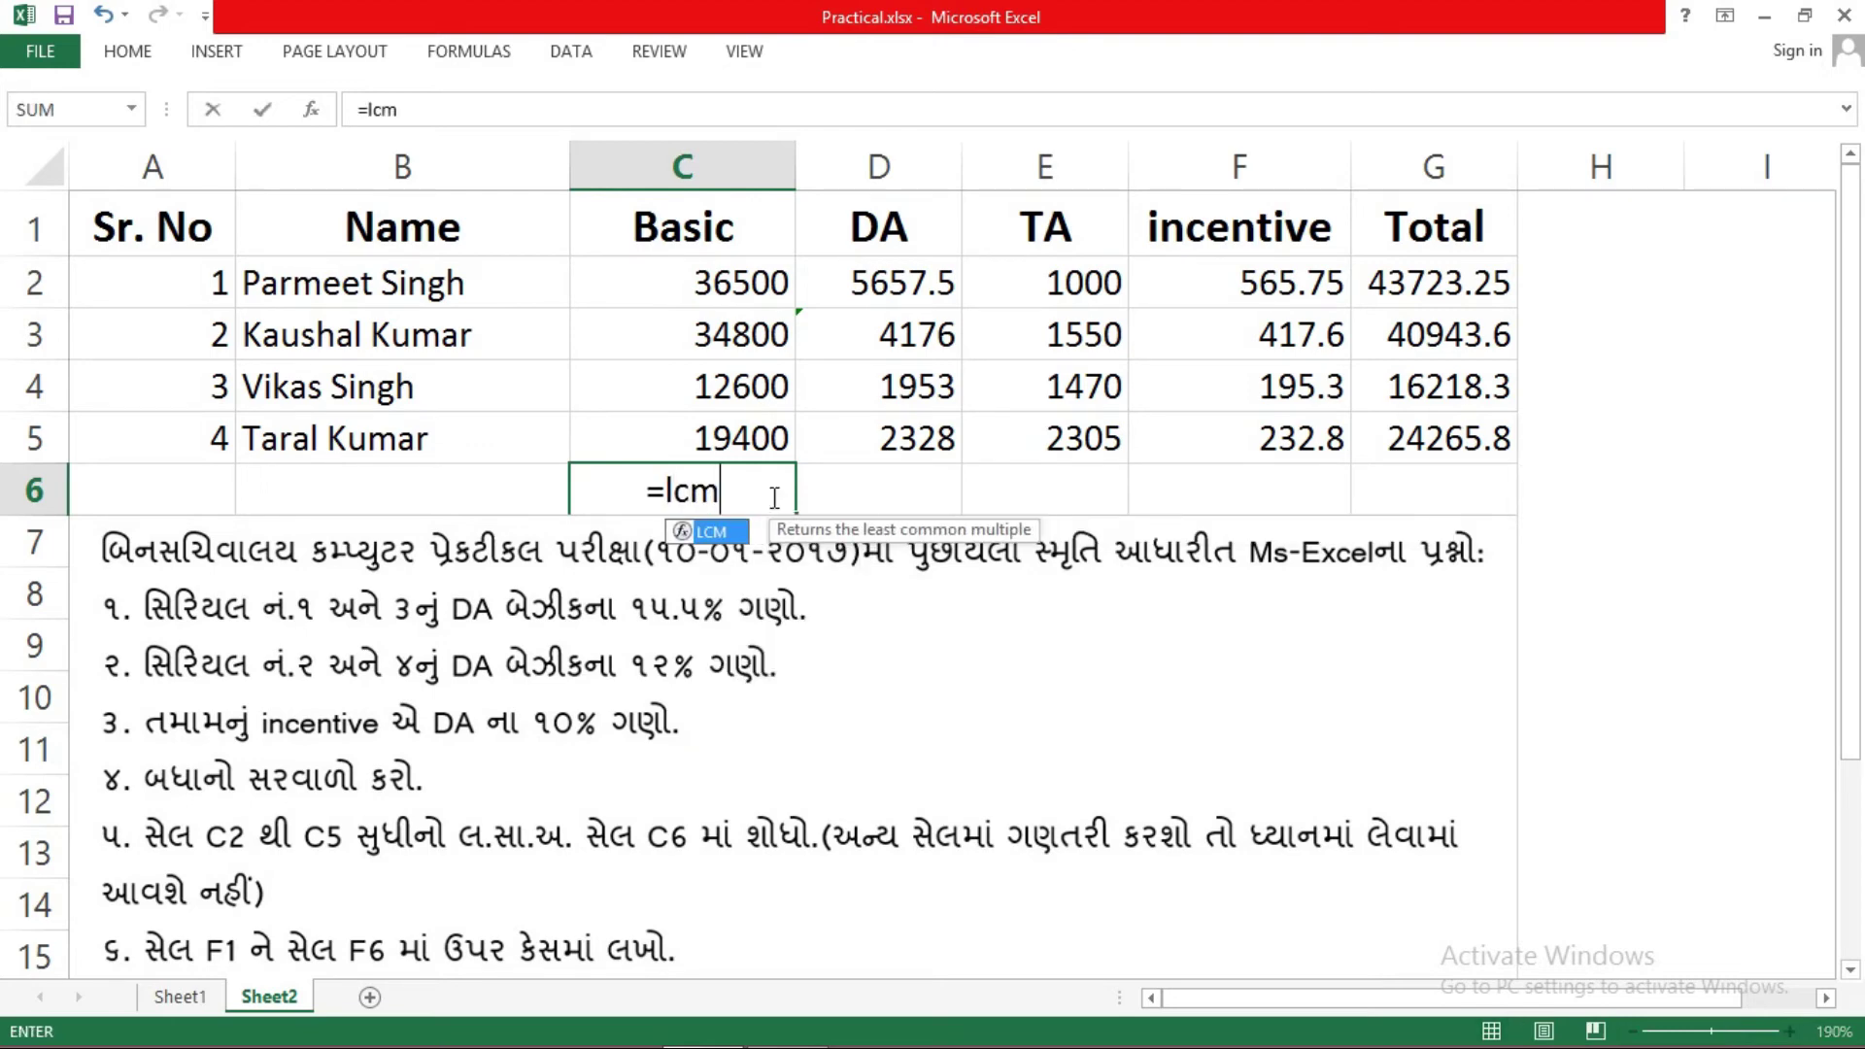
text(()
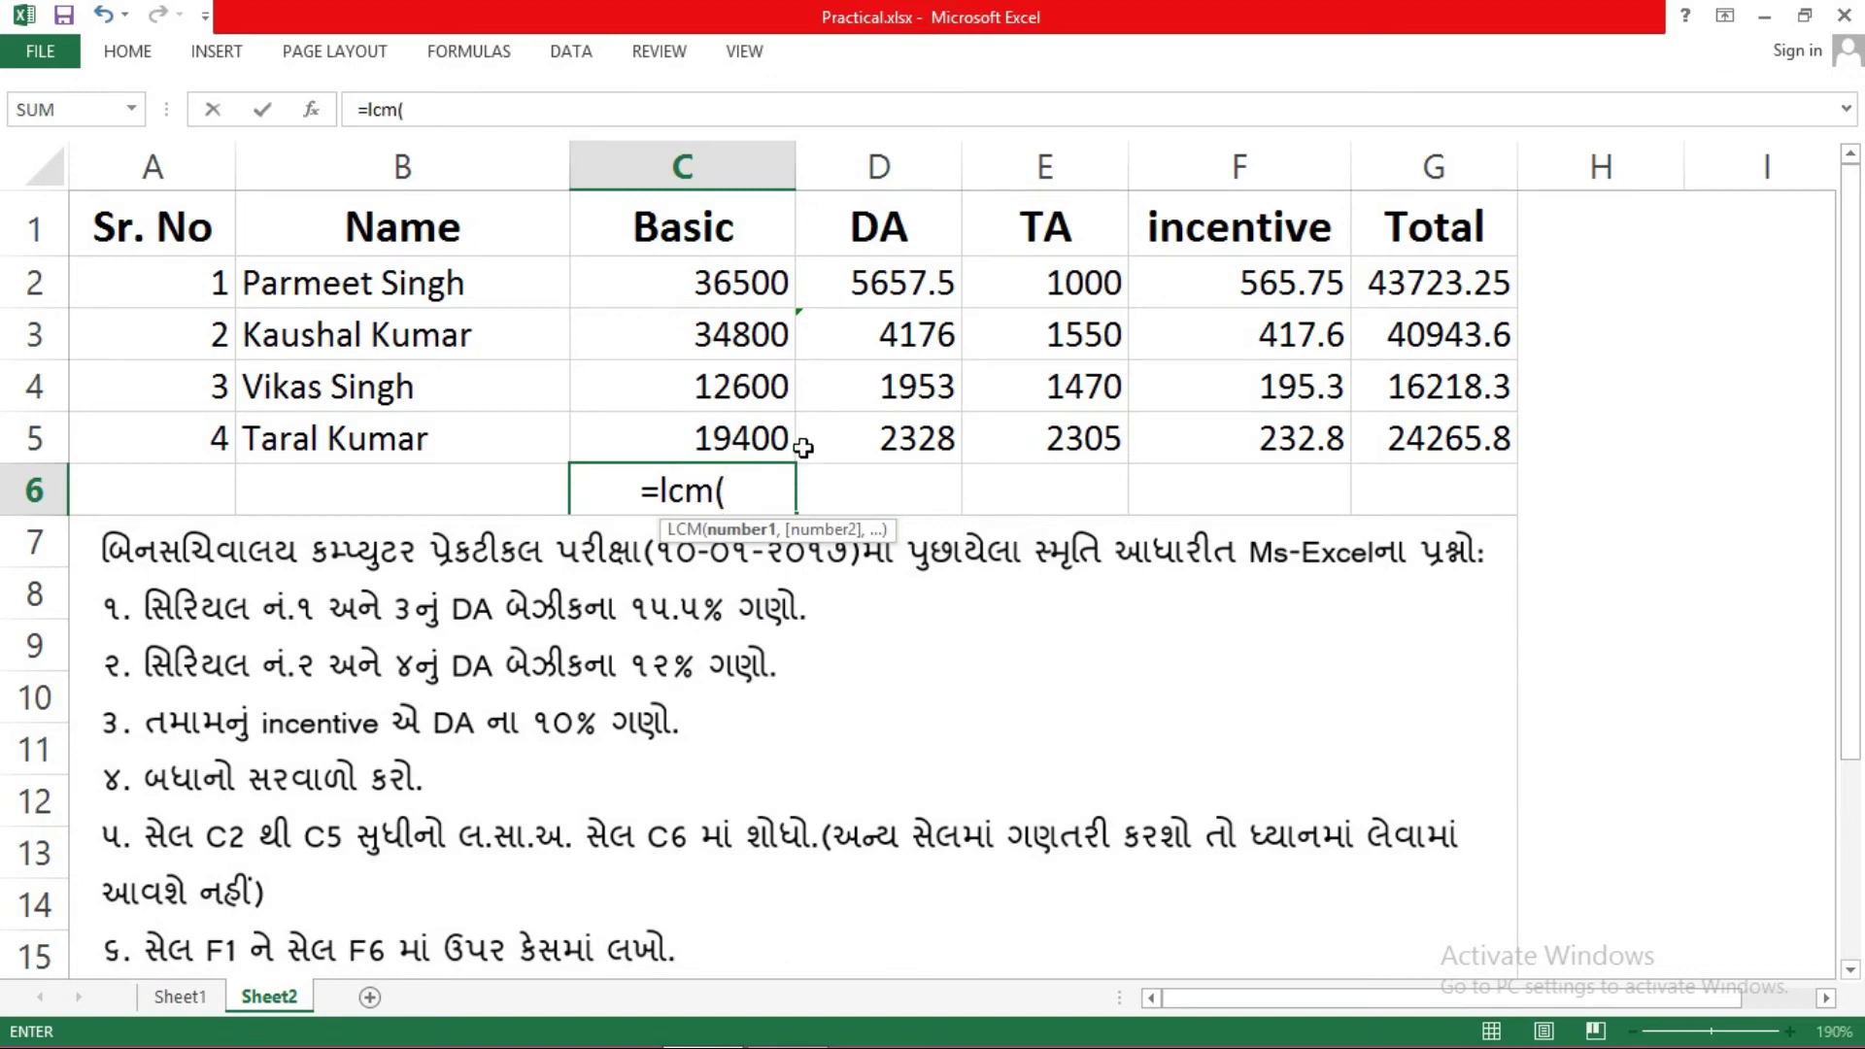
click(738, 285)
drag(738, 285, 747, 432)
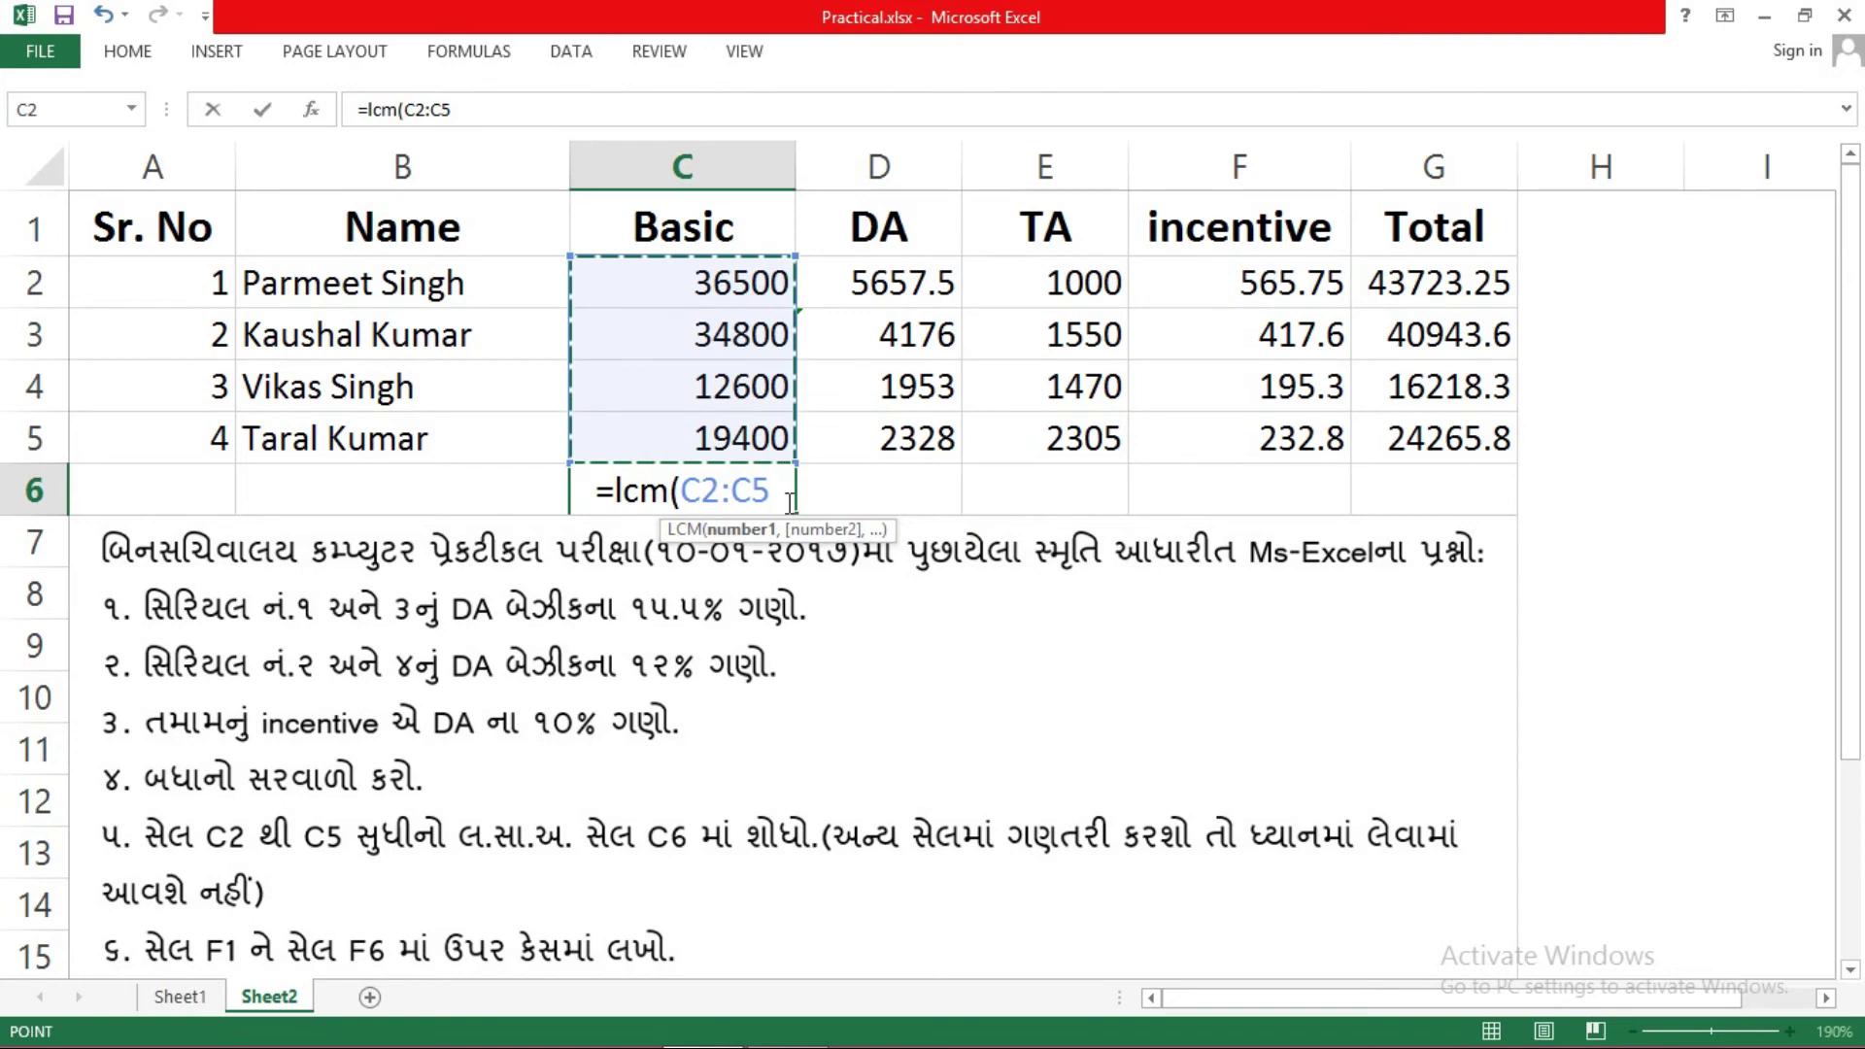
text())
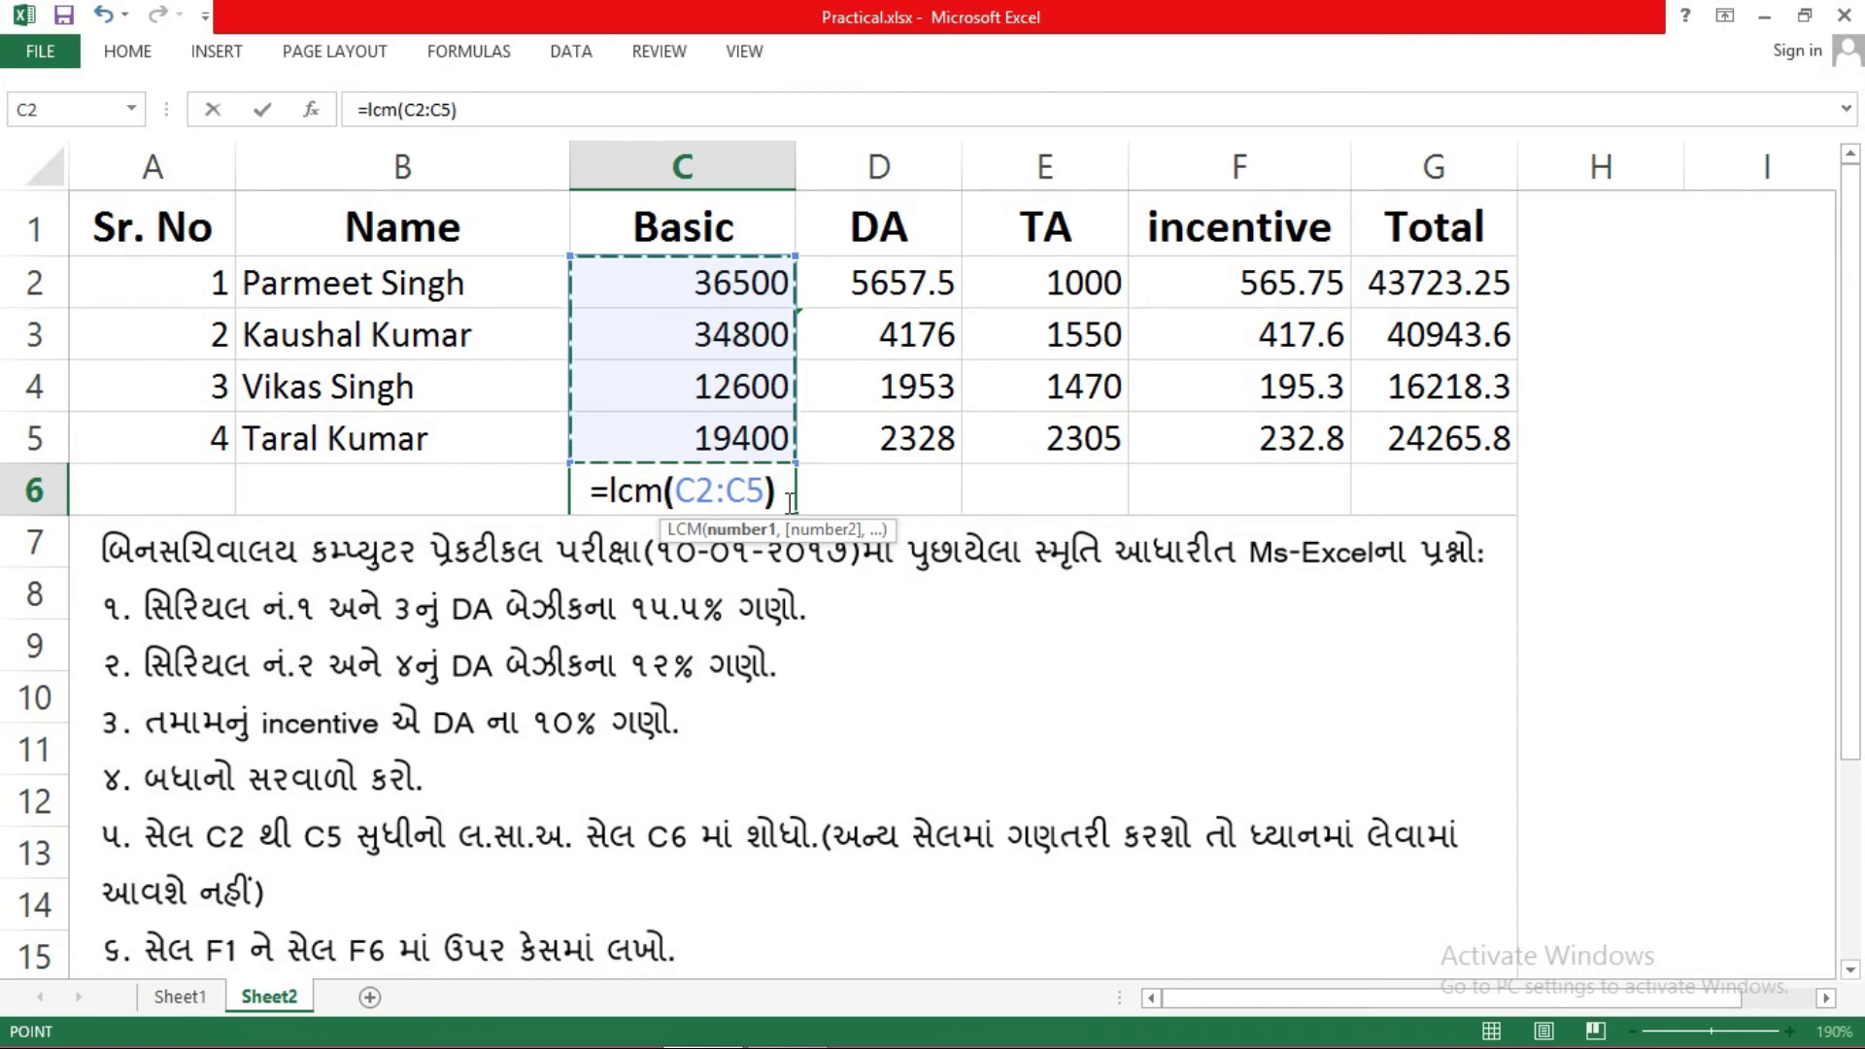
key(Return)
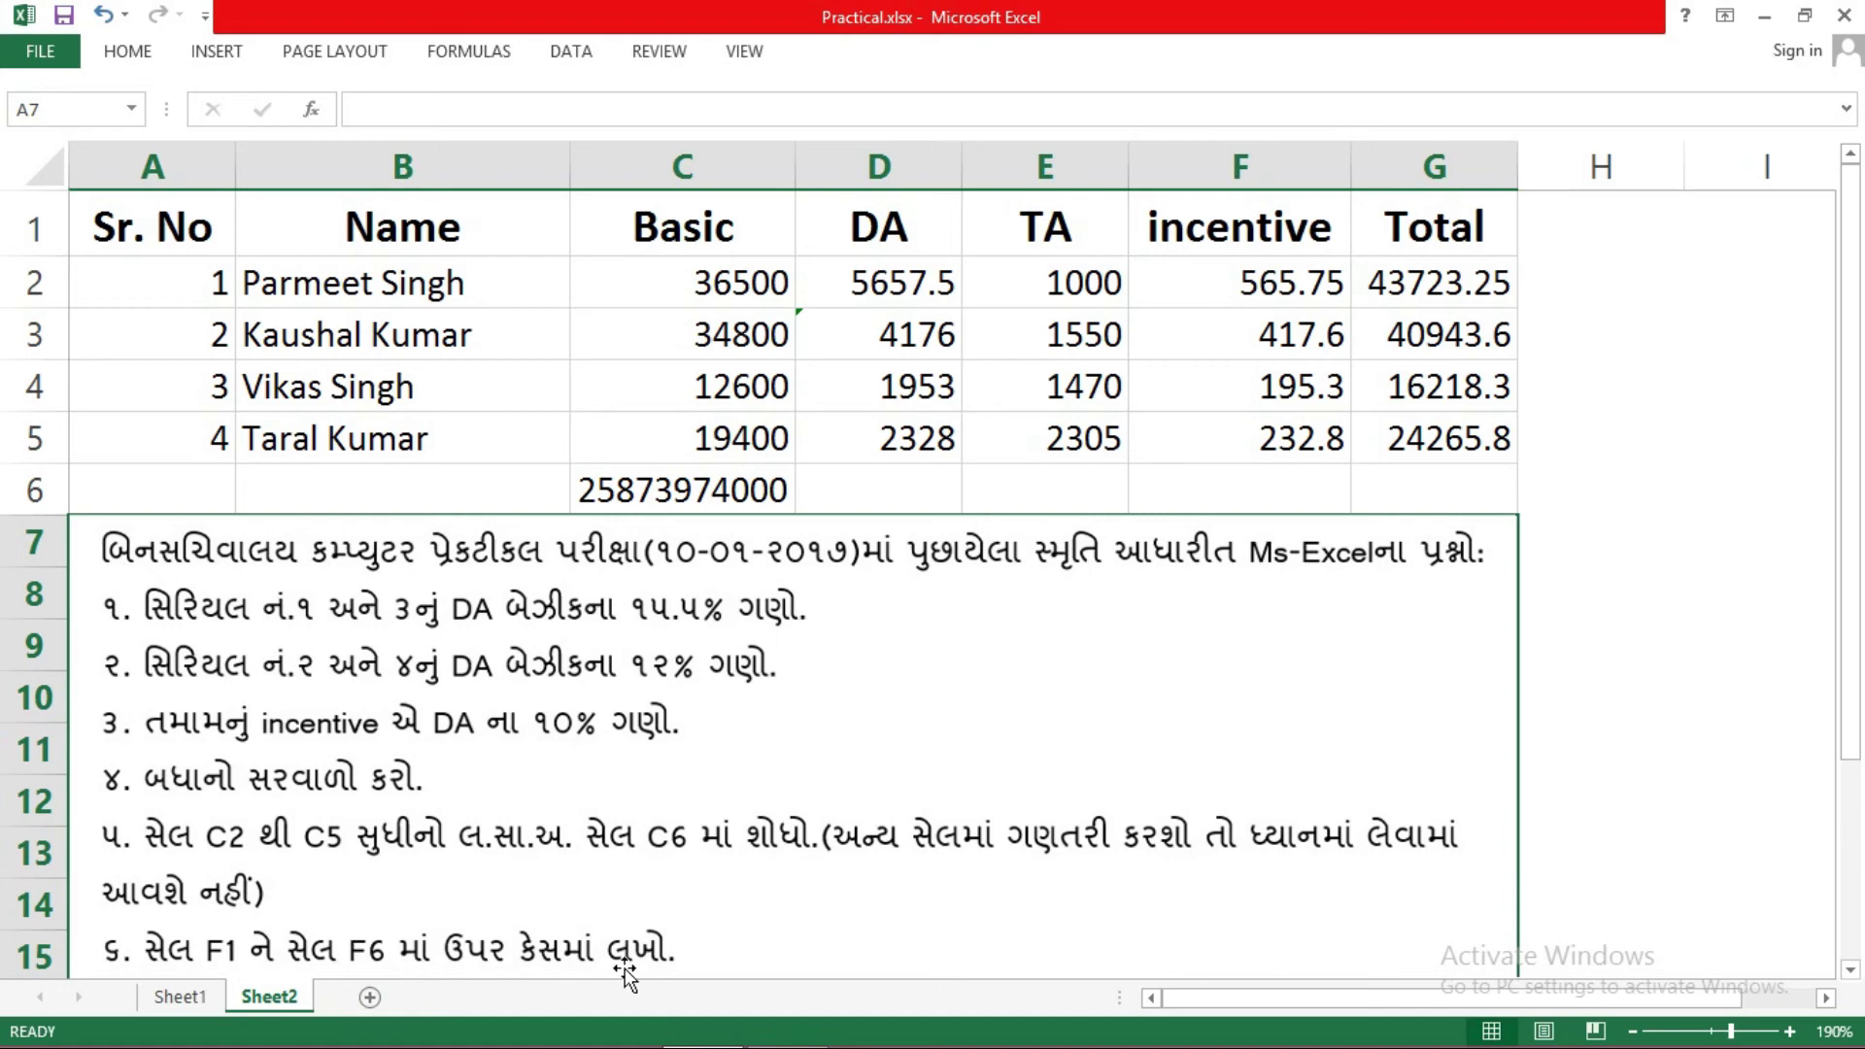
- Convert the F1 heading to uppercase in cell F6 with the formula =upper(F1)
click(1224, 246)
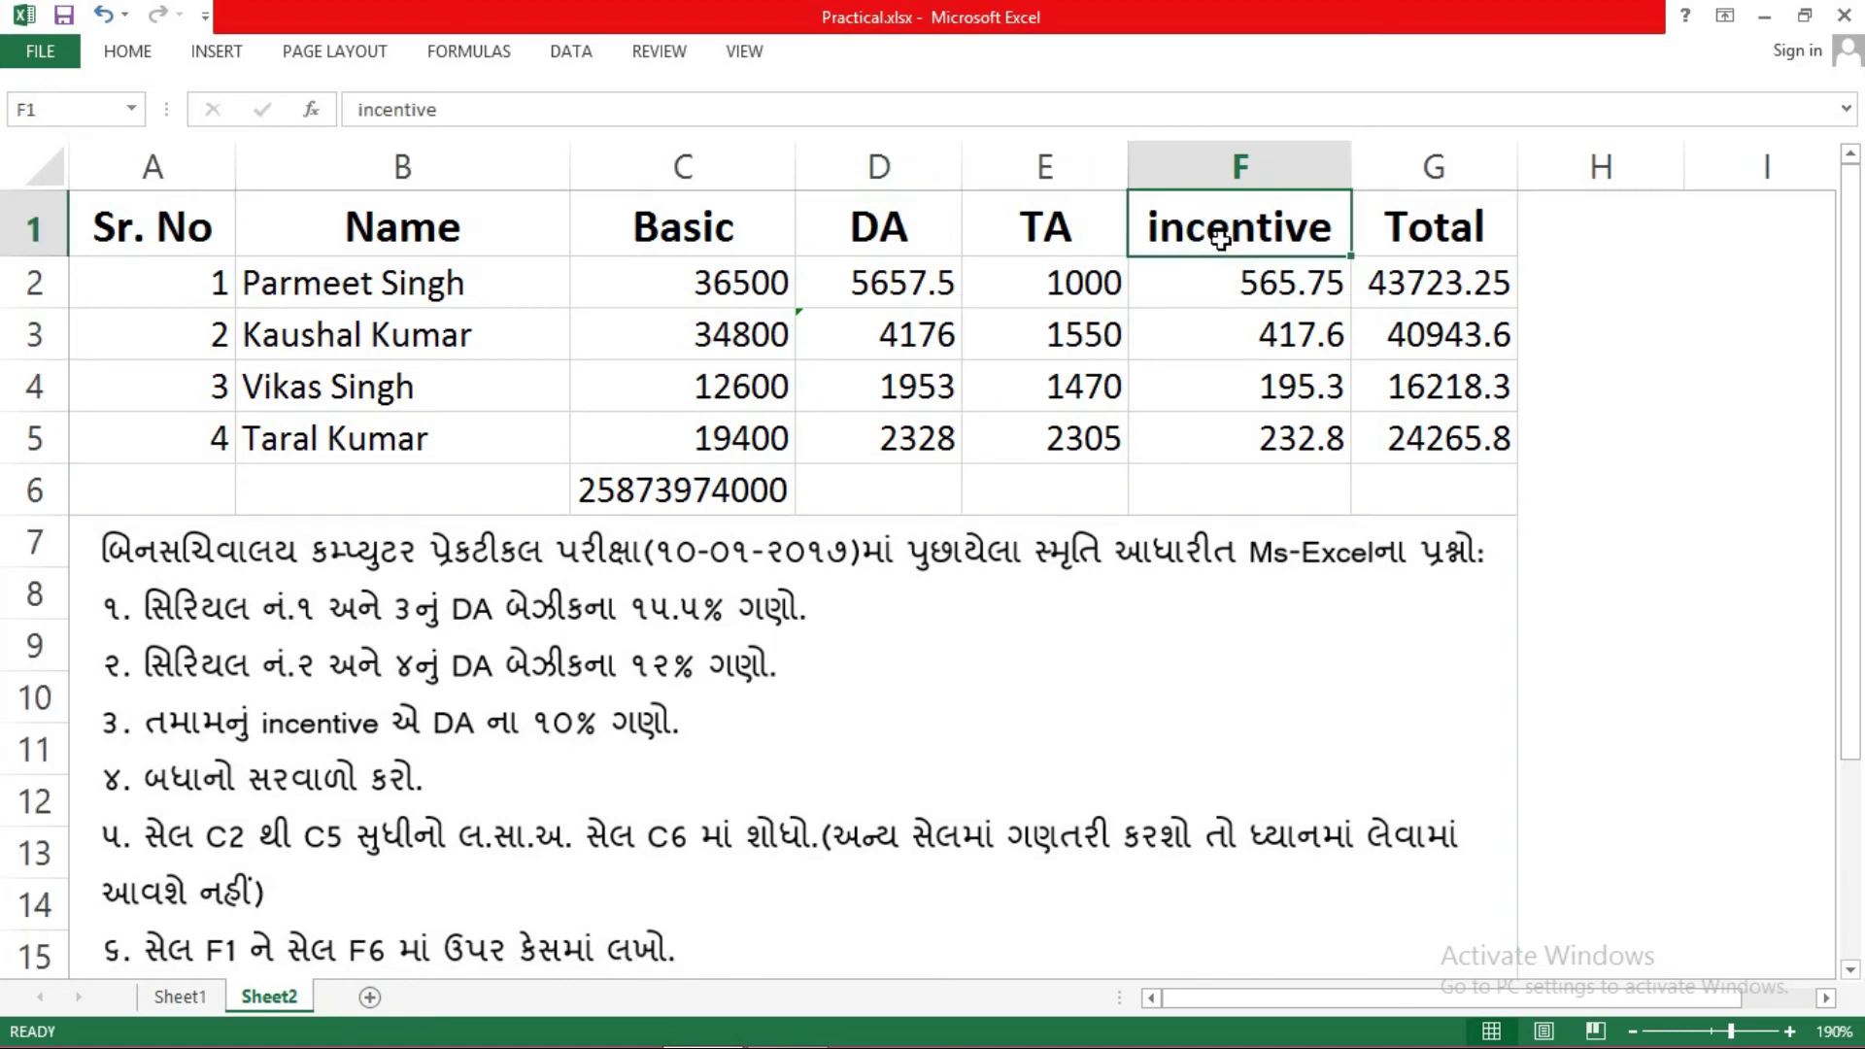
click(1237, 495)
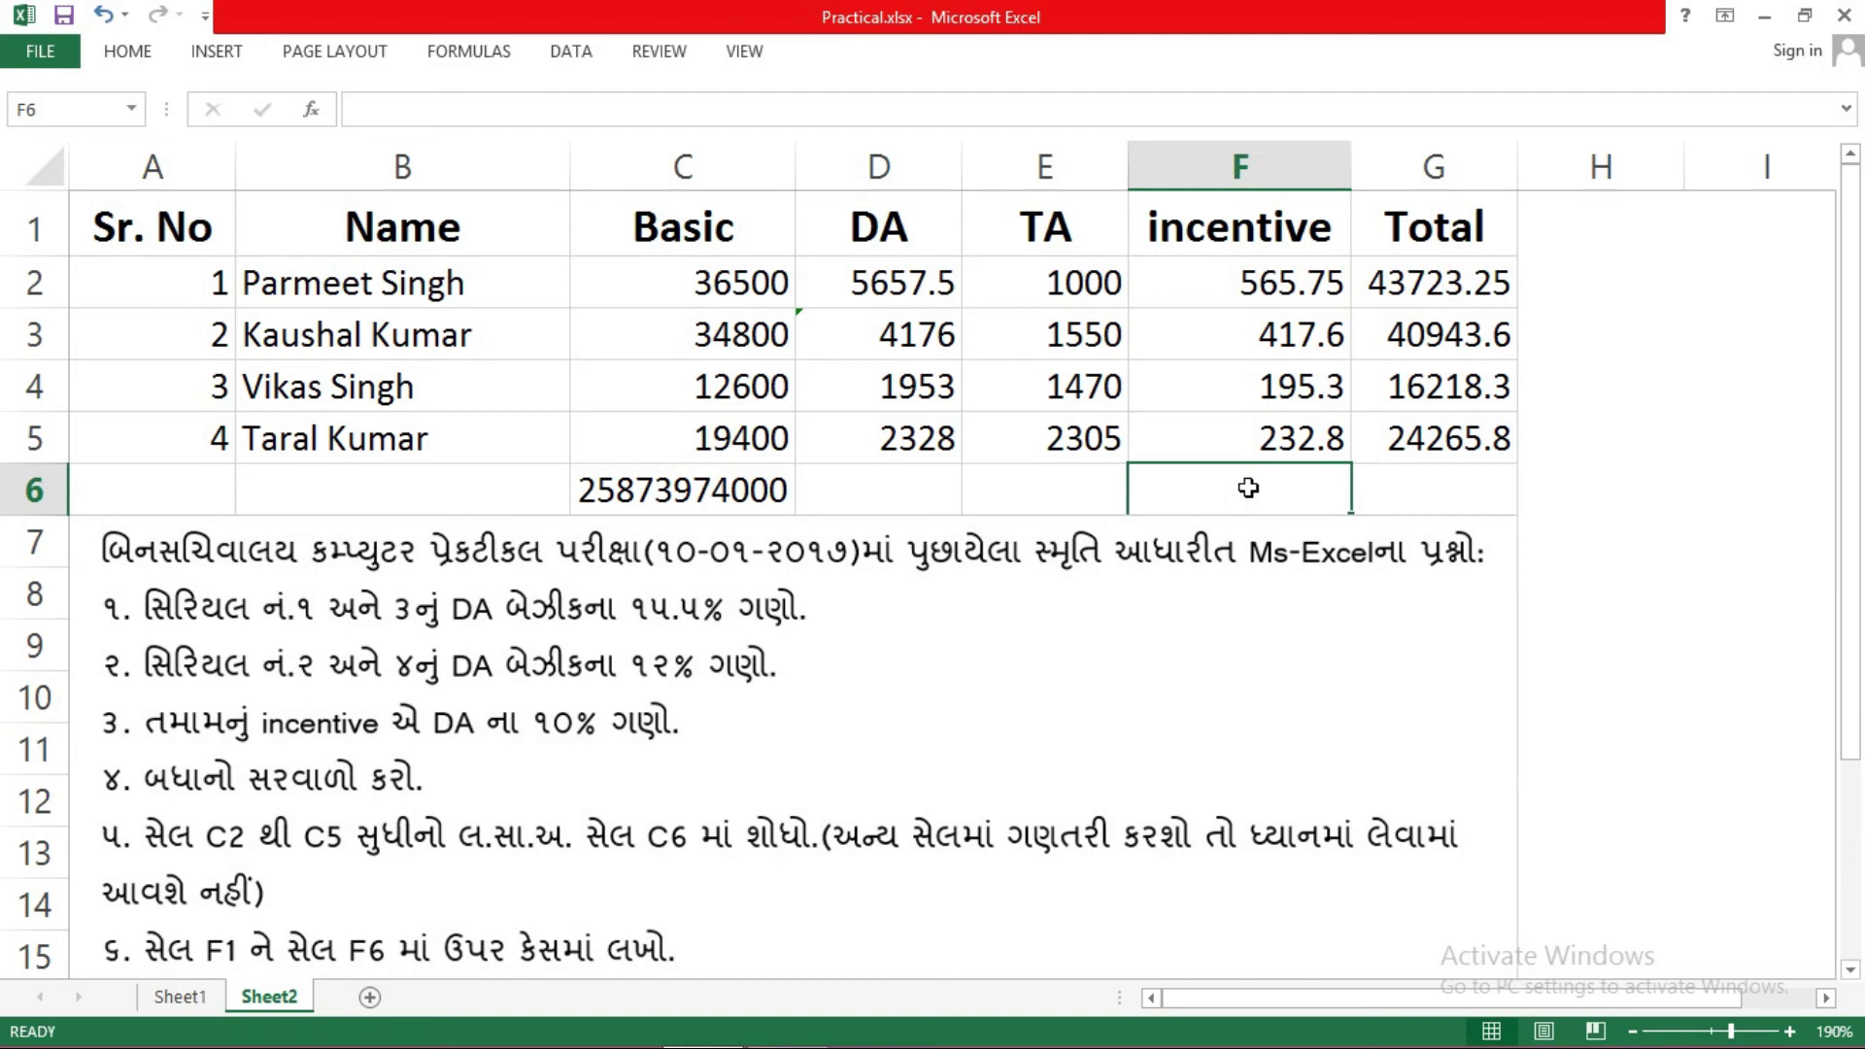
text(=)
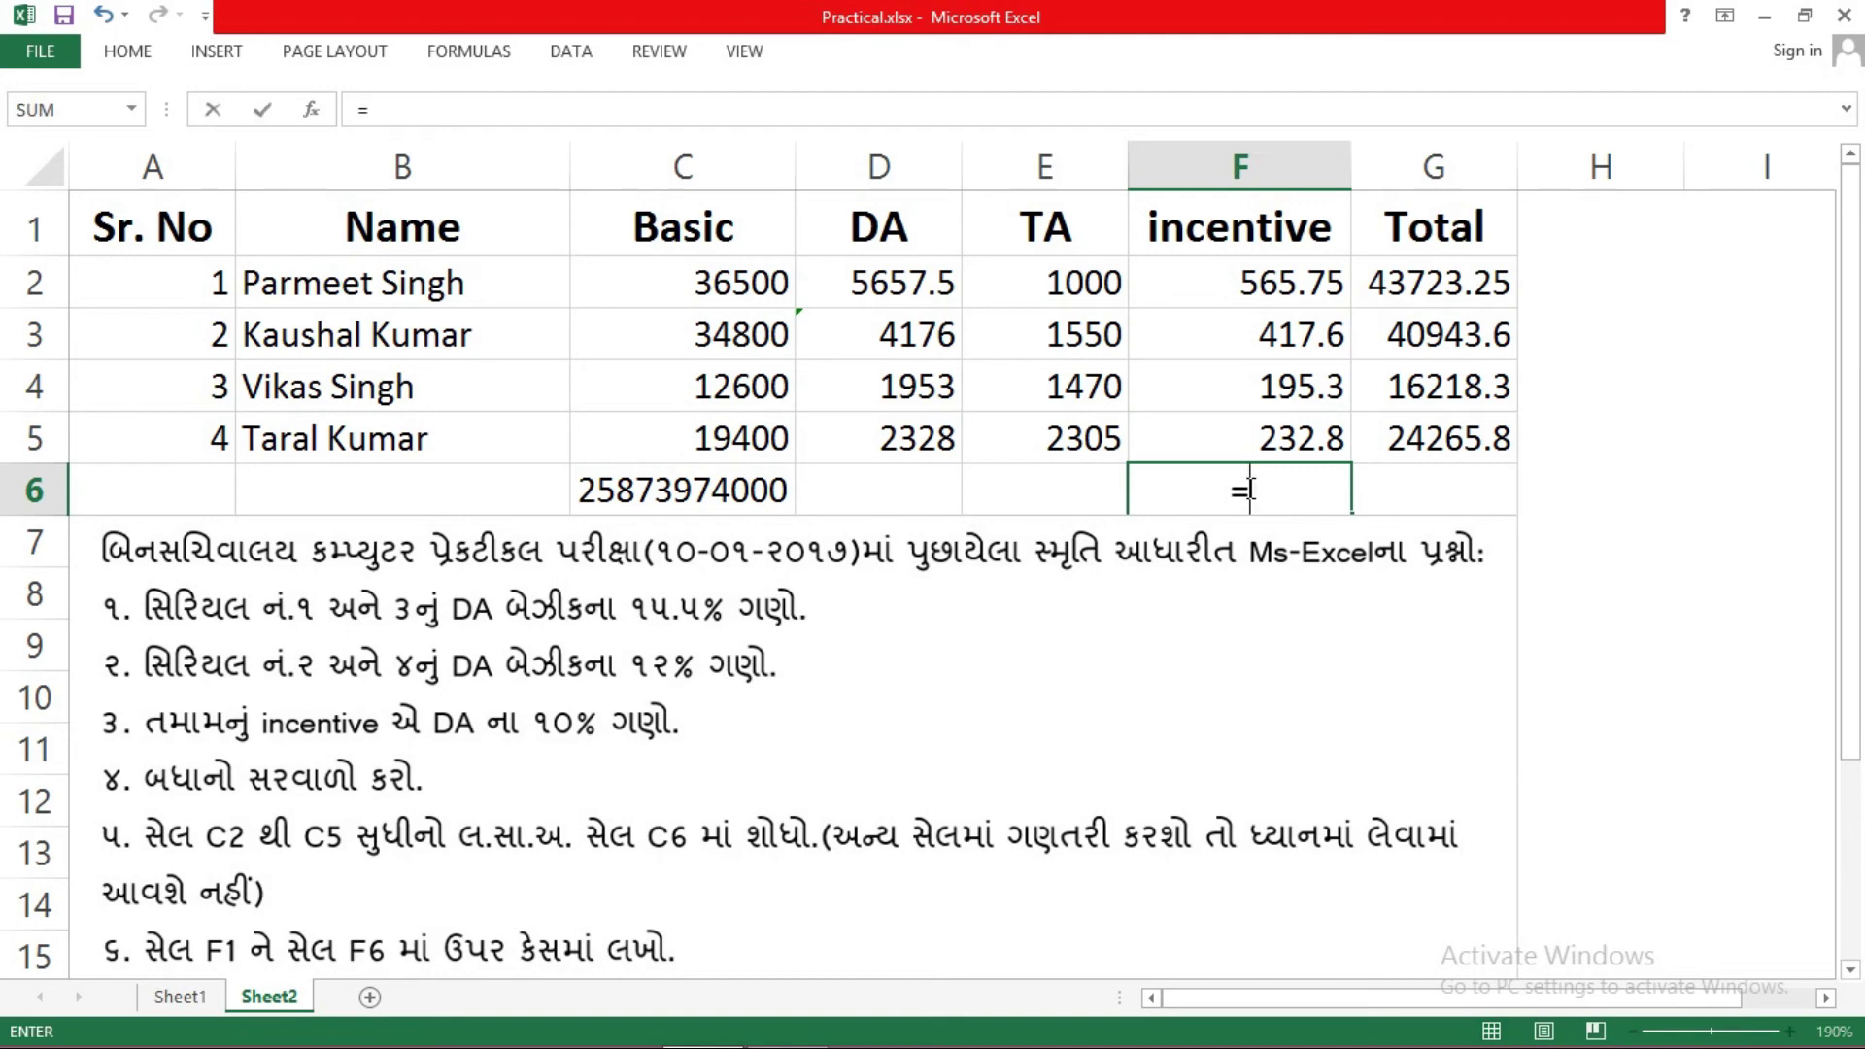
text(upp)
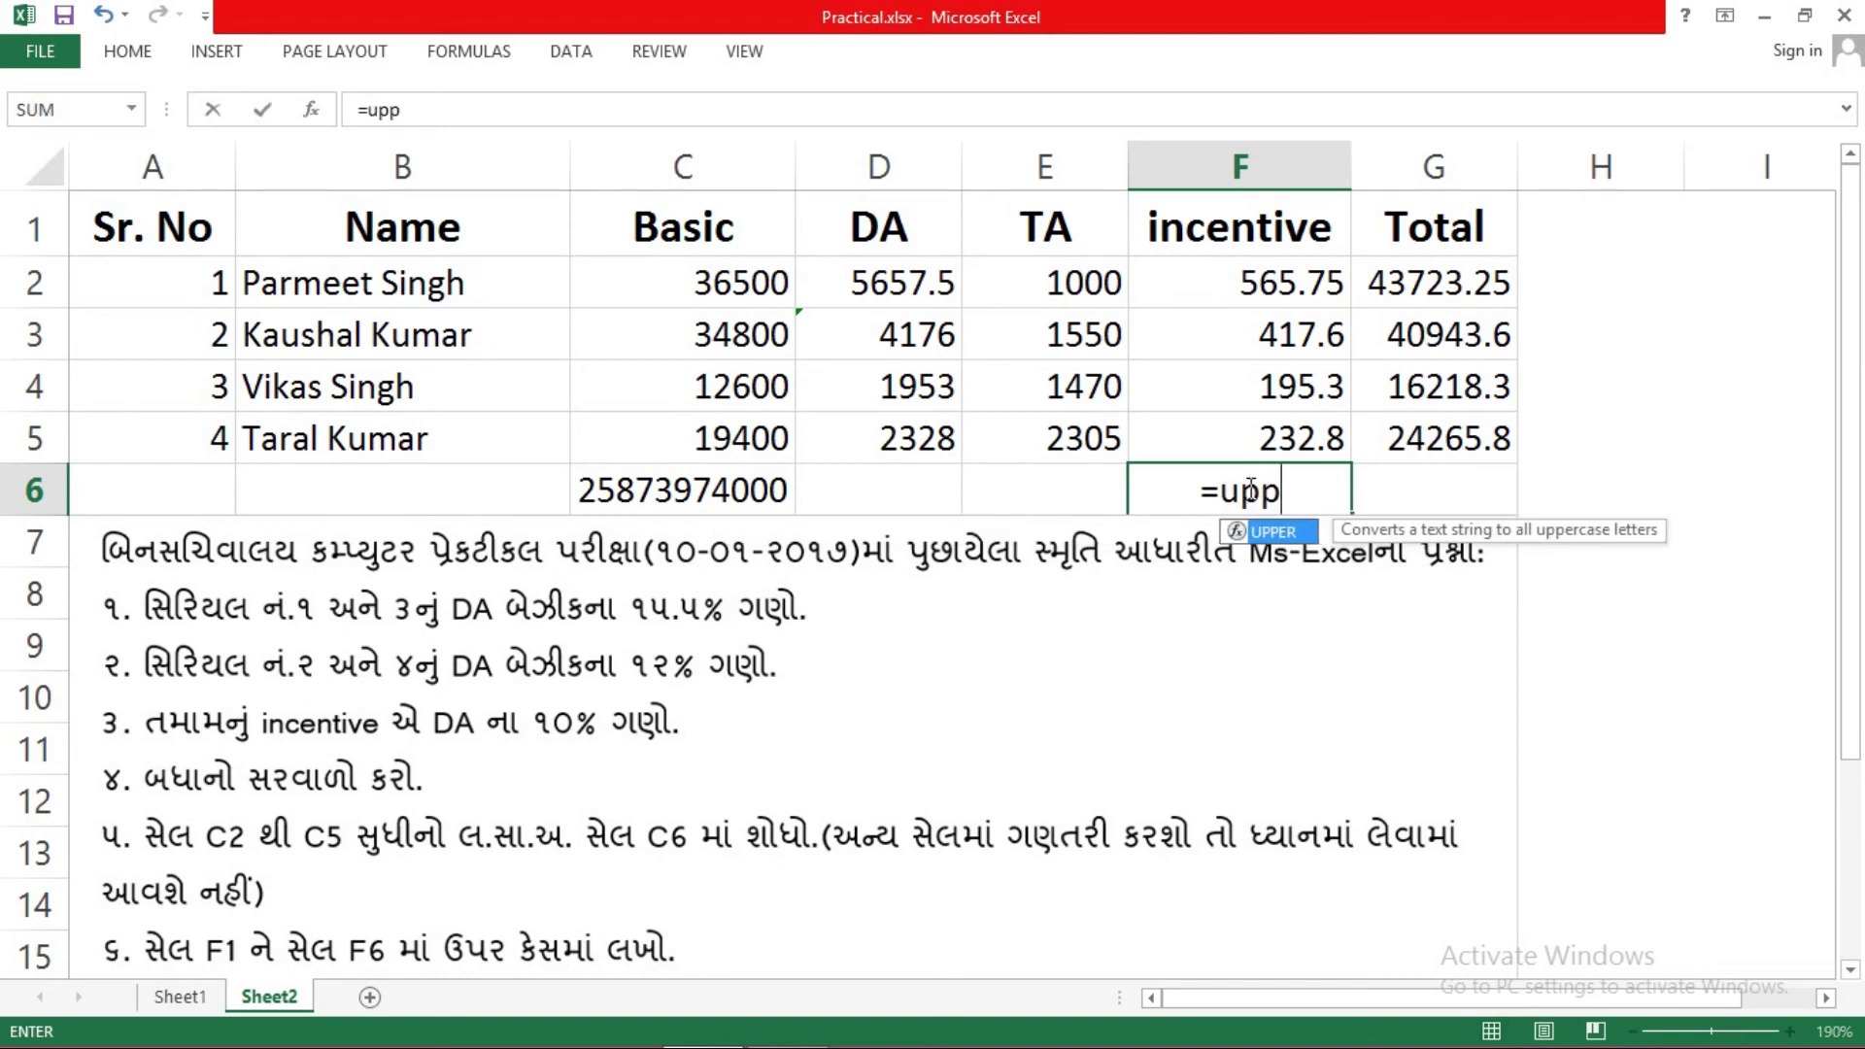
text(er()
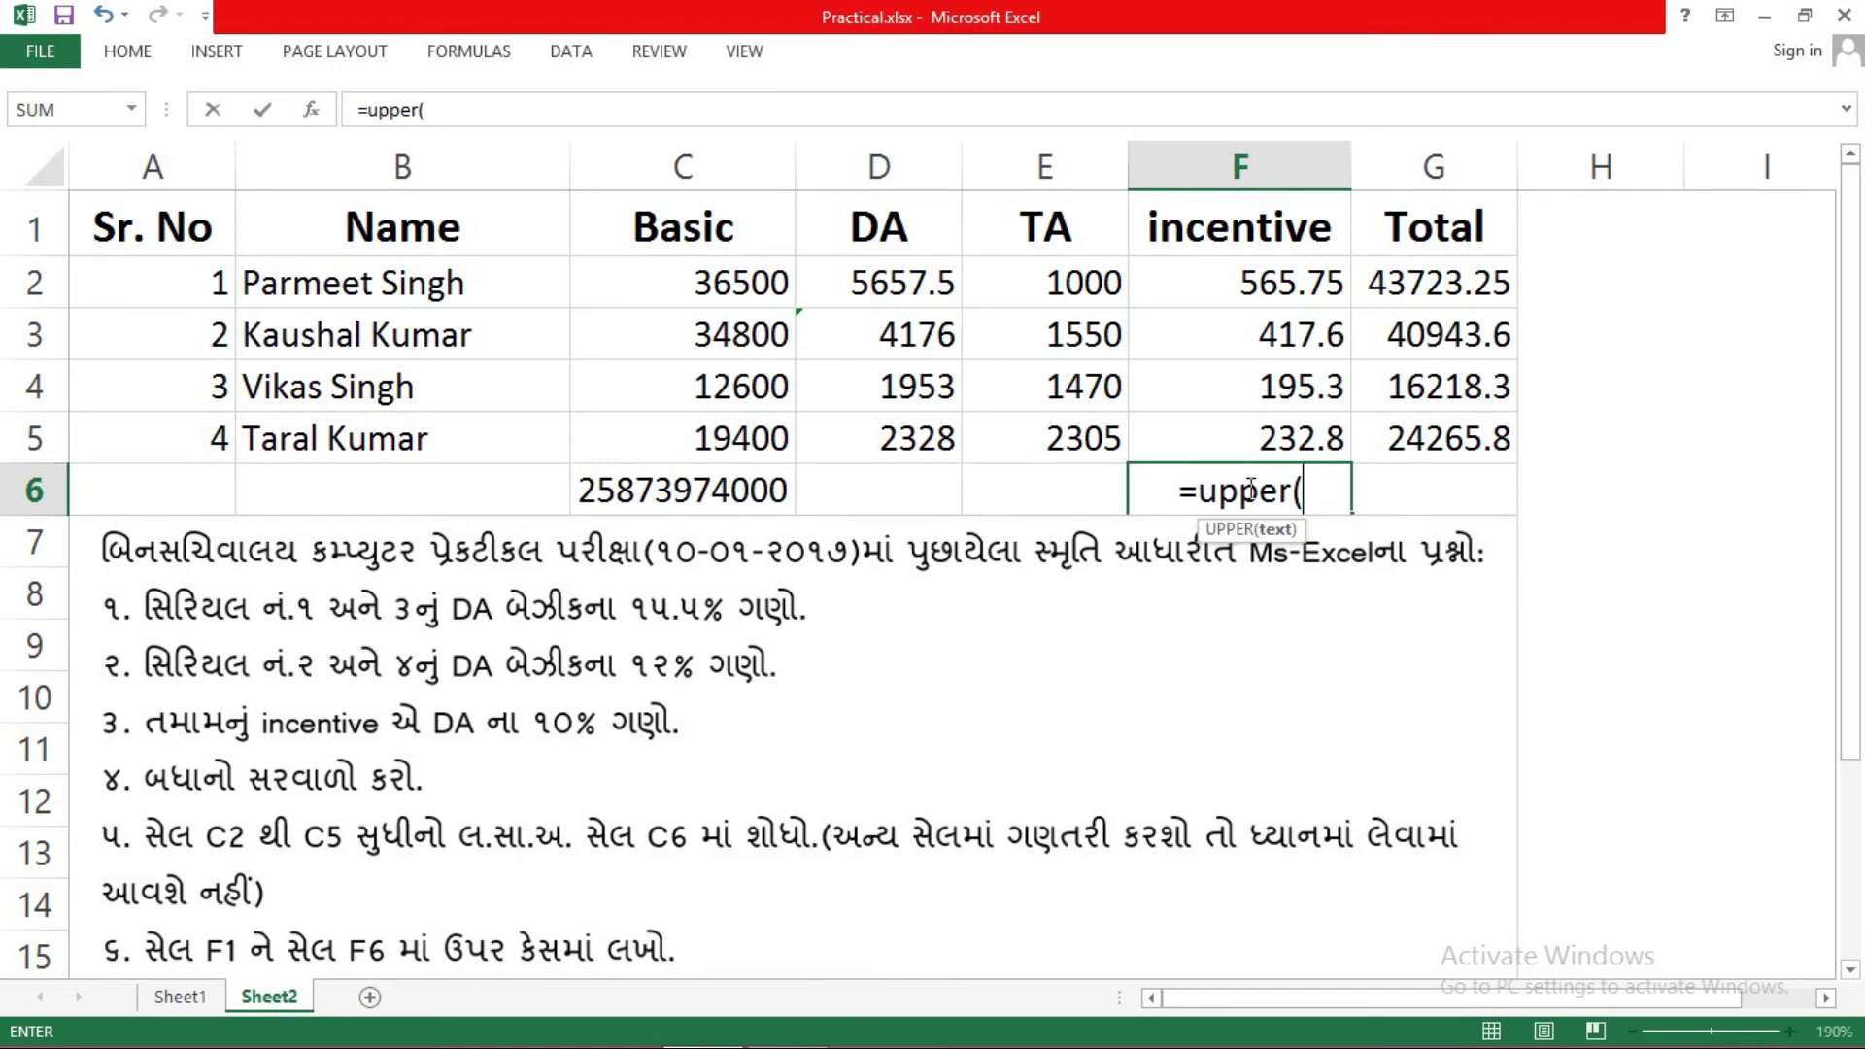
click(1214, 233)
text())
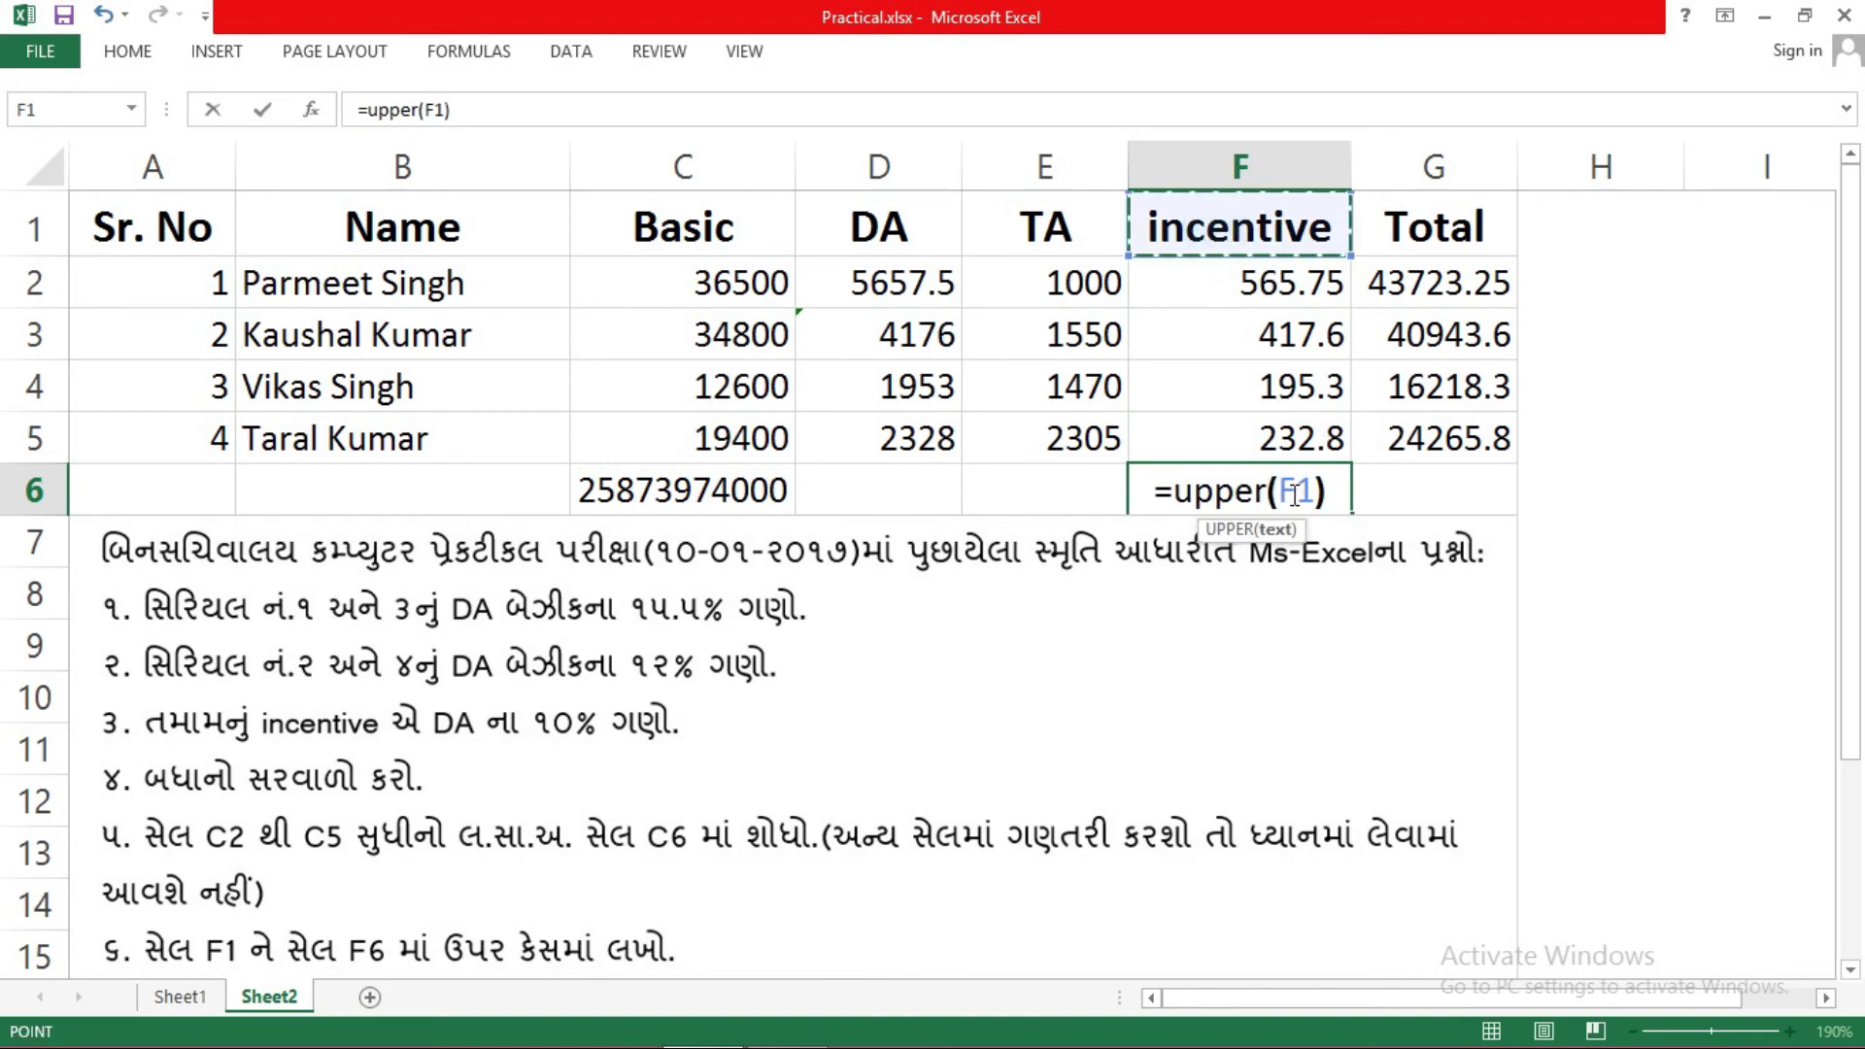
key(Return)
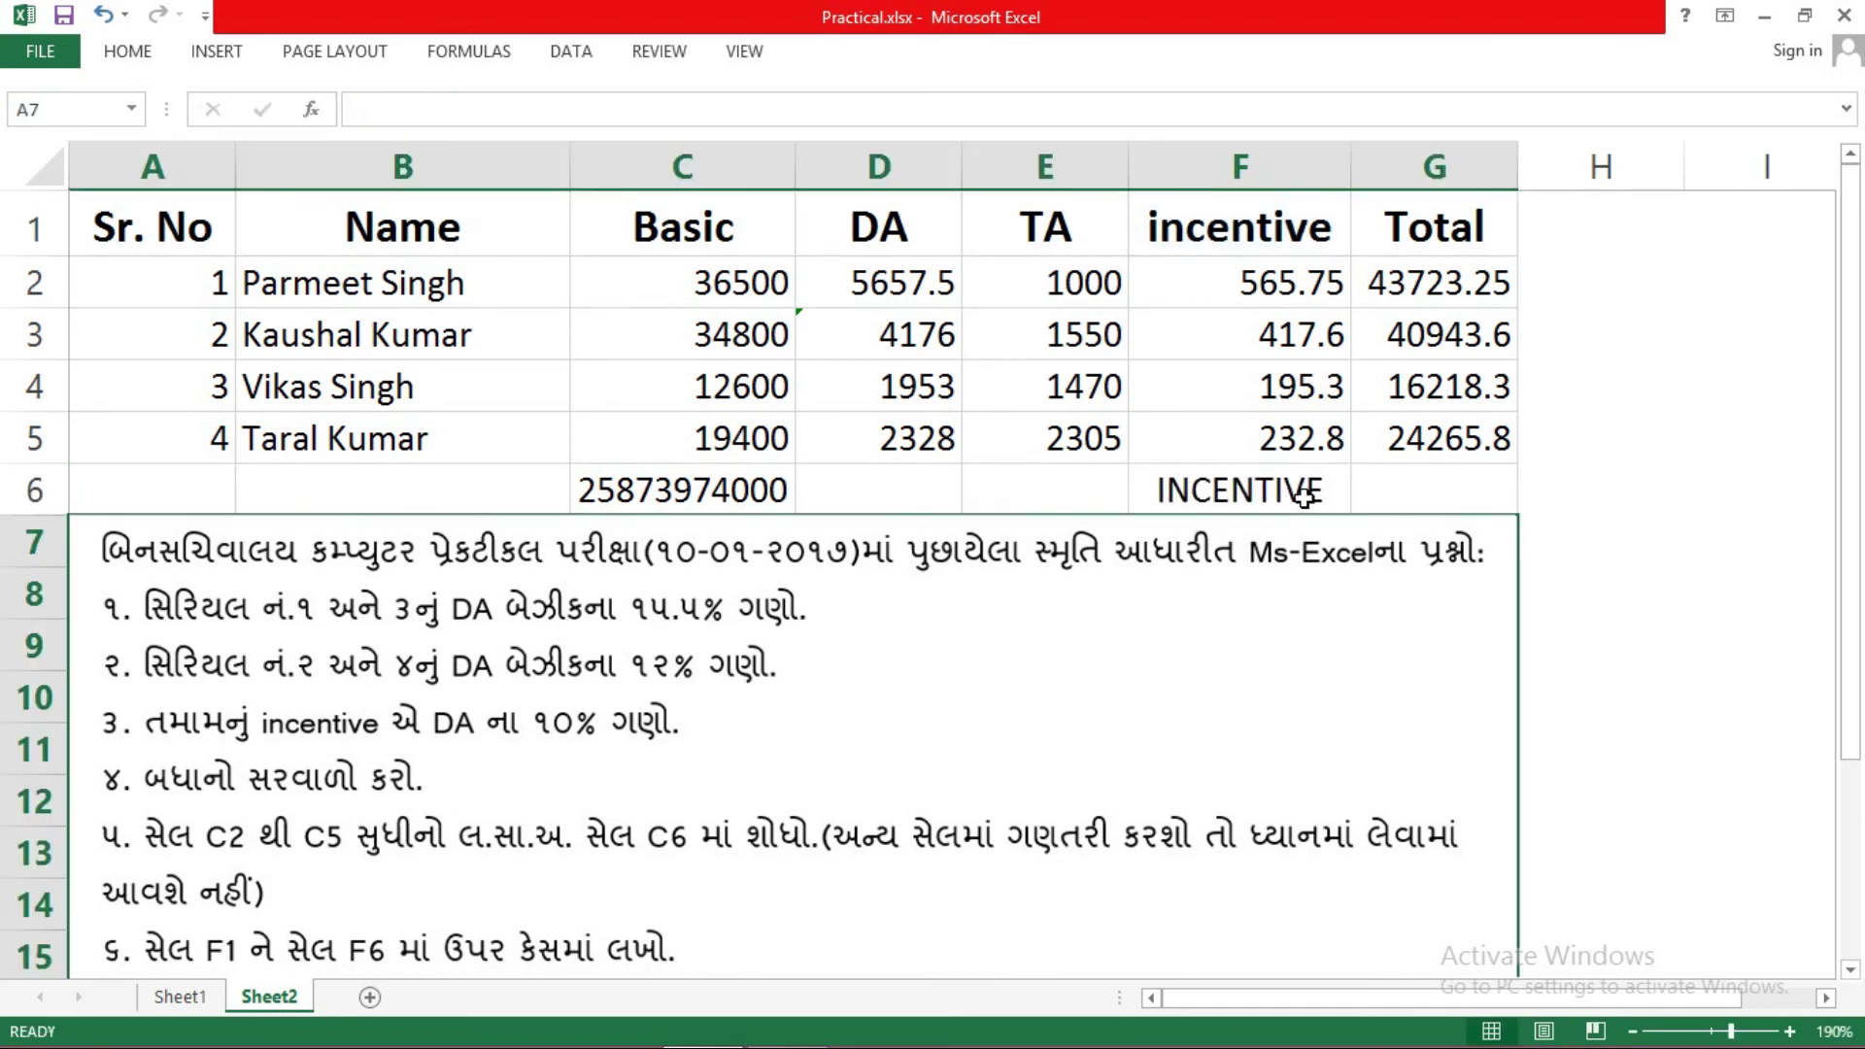